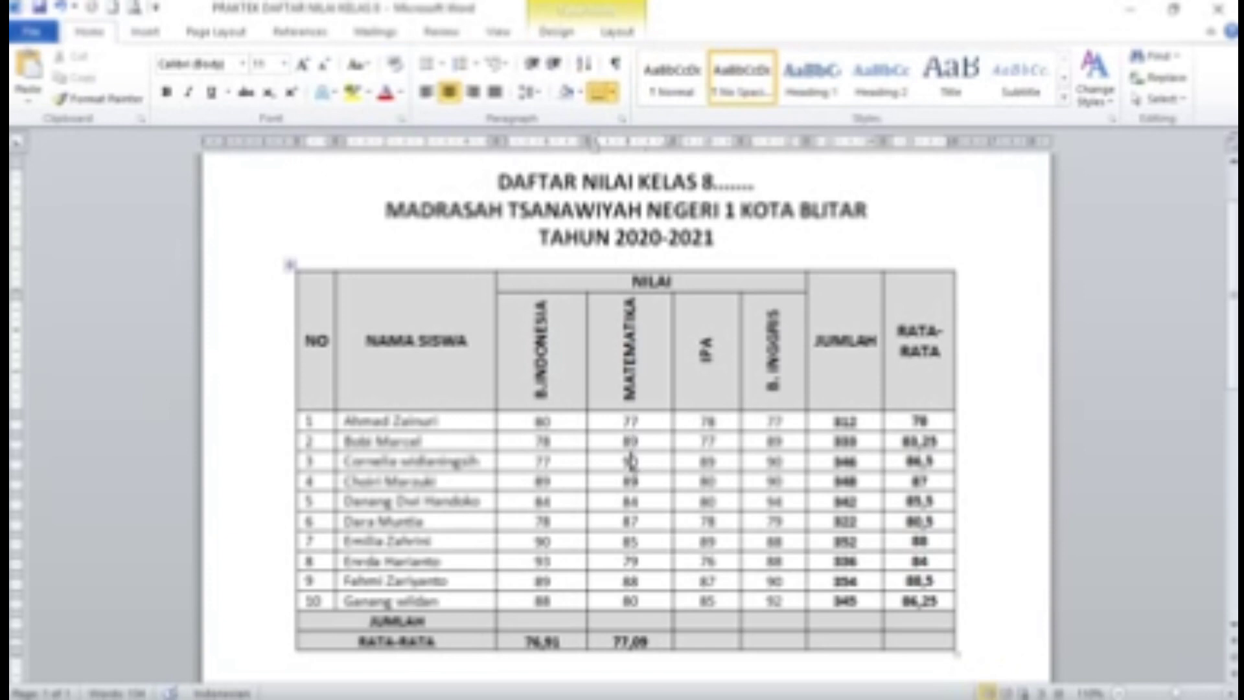
Launch Microsoft Word from its desktop icon and maximize the new blank document
click(639, 521)
click(649, 543)
click(656, 620)
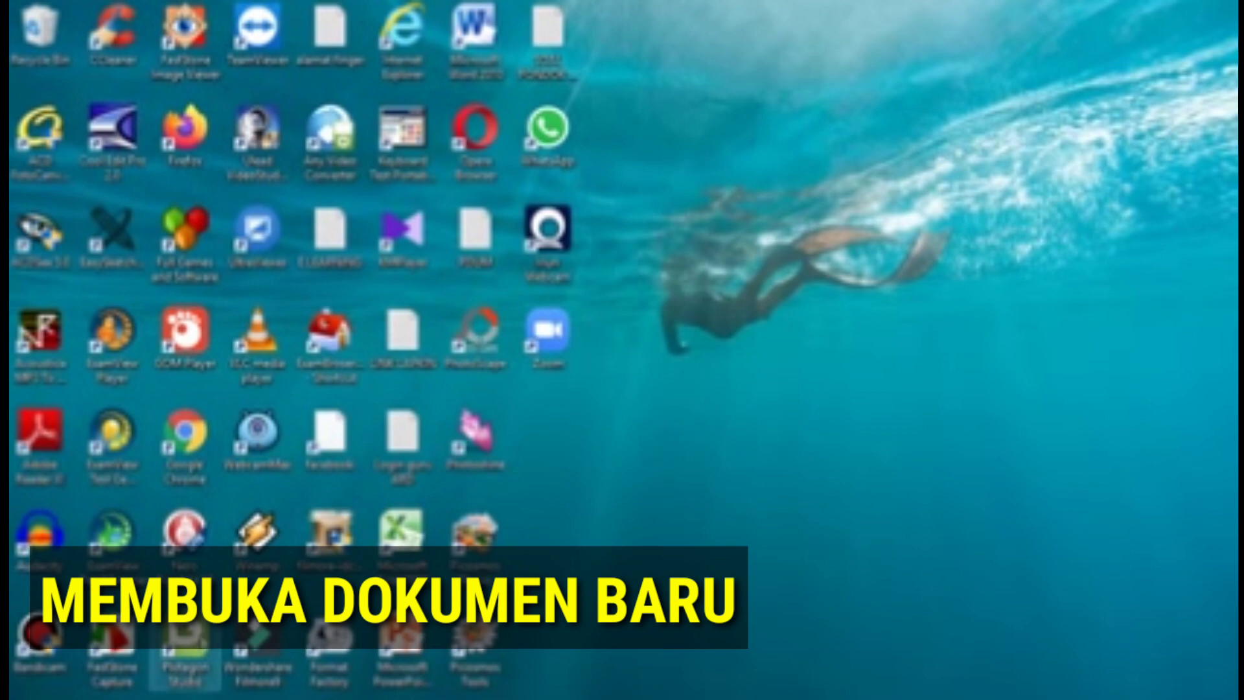
right_click(473, 39)
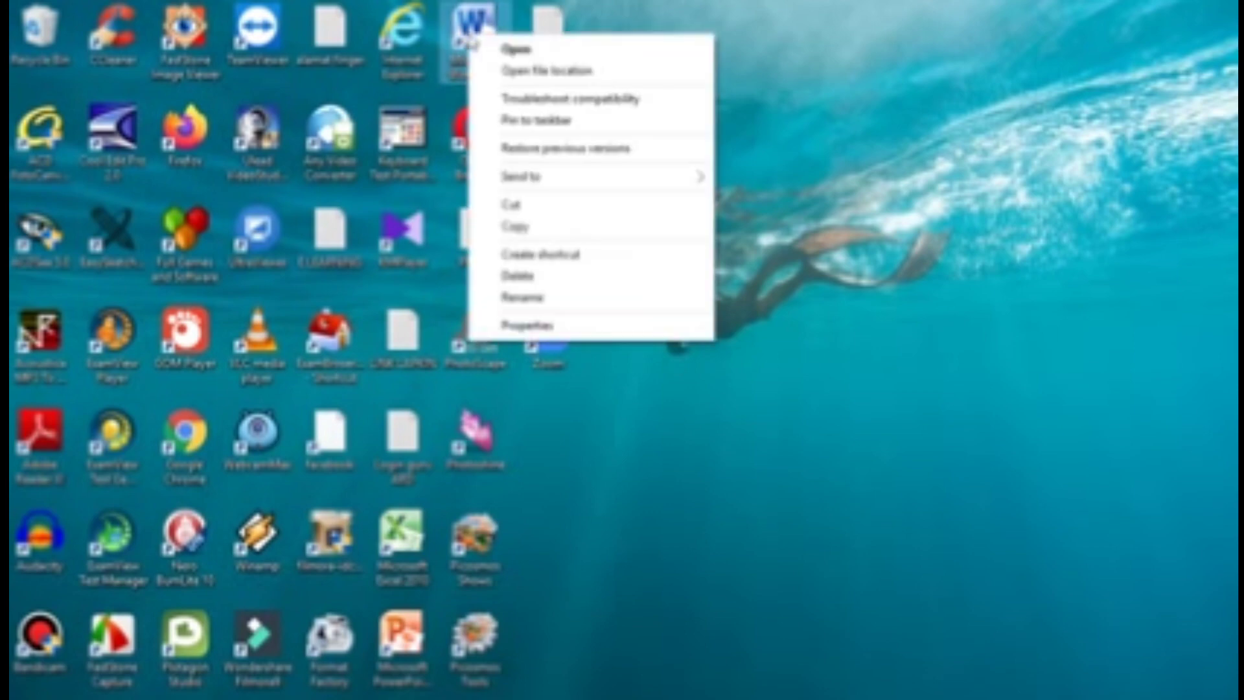
click(481, 49)
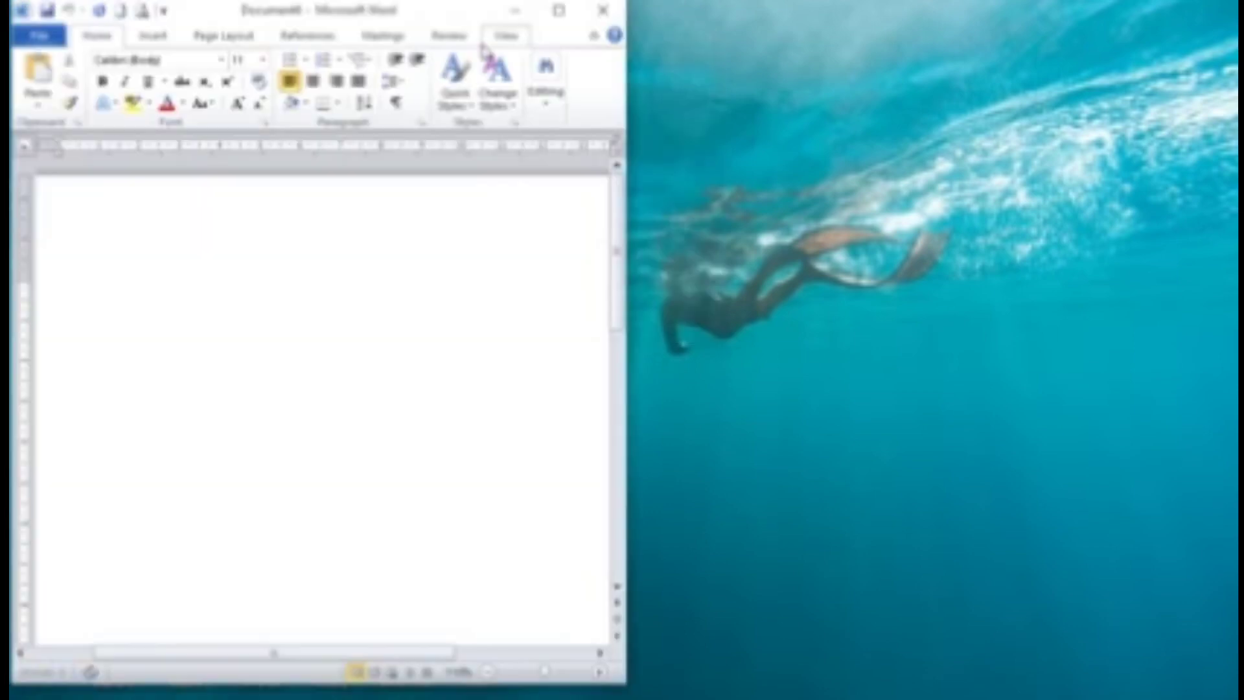
click(562, 14)
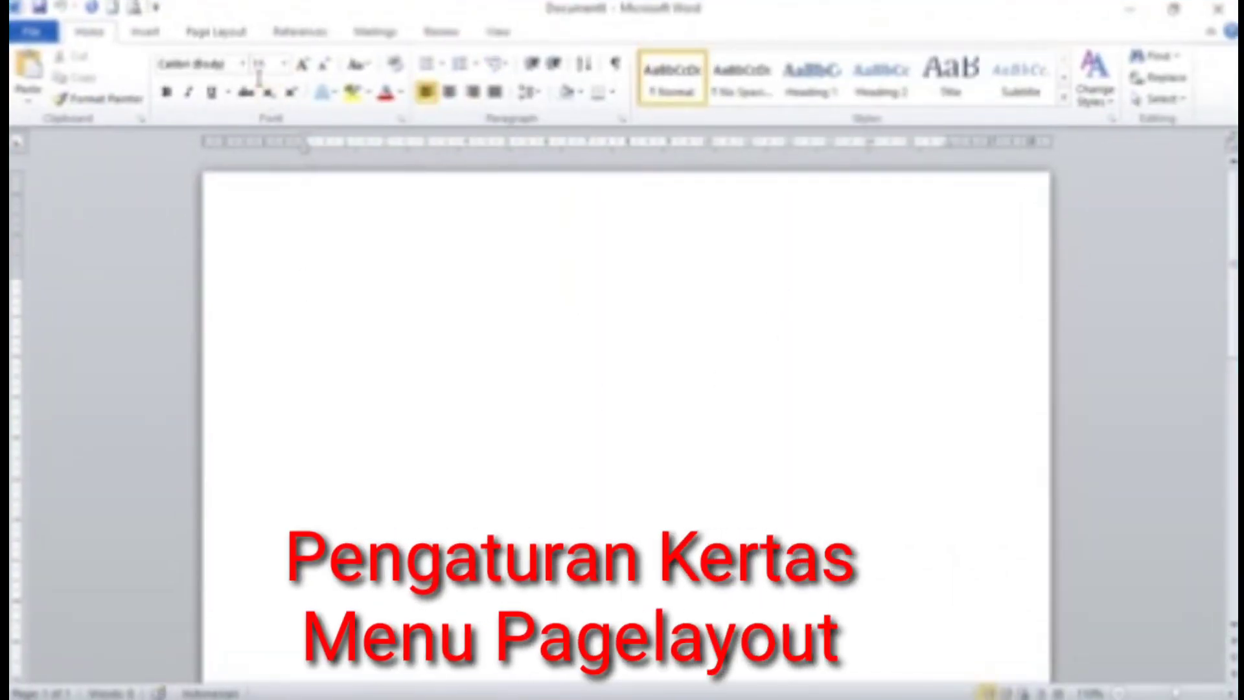
Change the paper height from 29.7 to 33 cm for a 21 × 33 cm F4 page
click(242, 38)
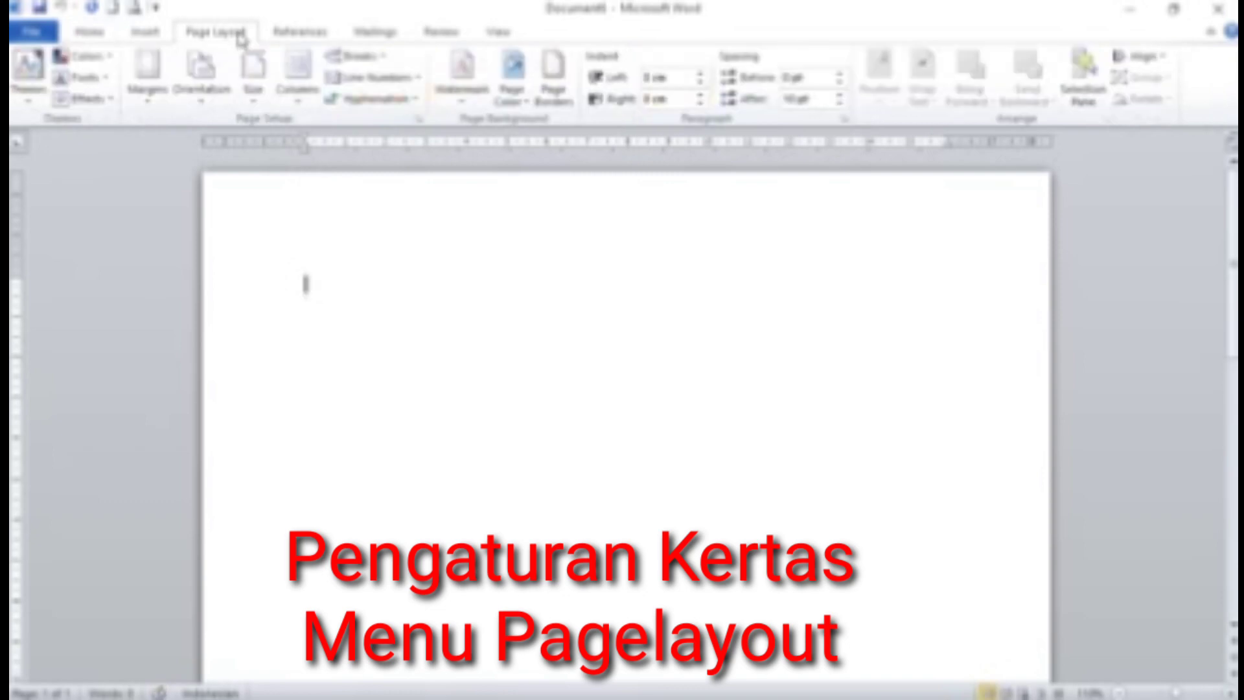
click(252, 104)
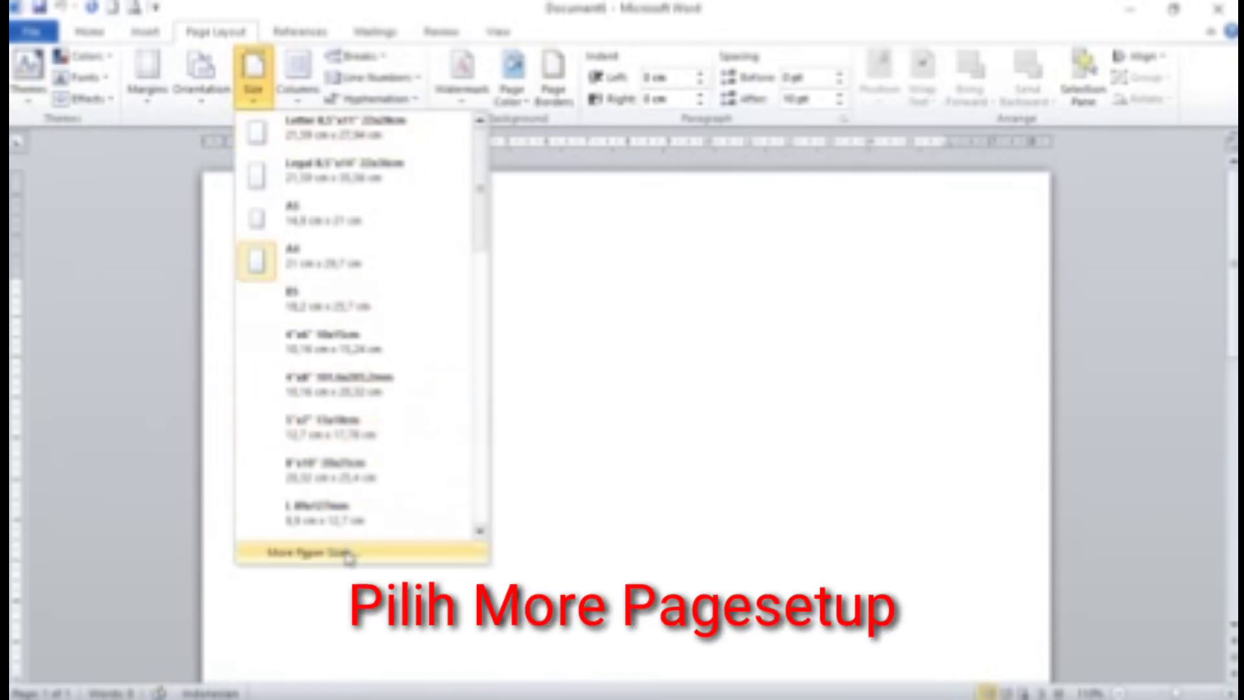
click(311, 553)
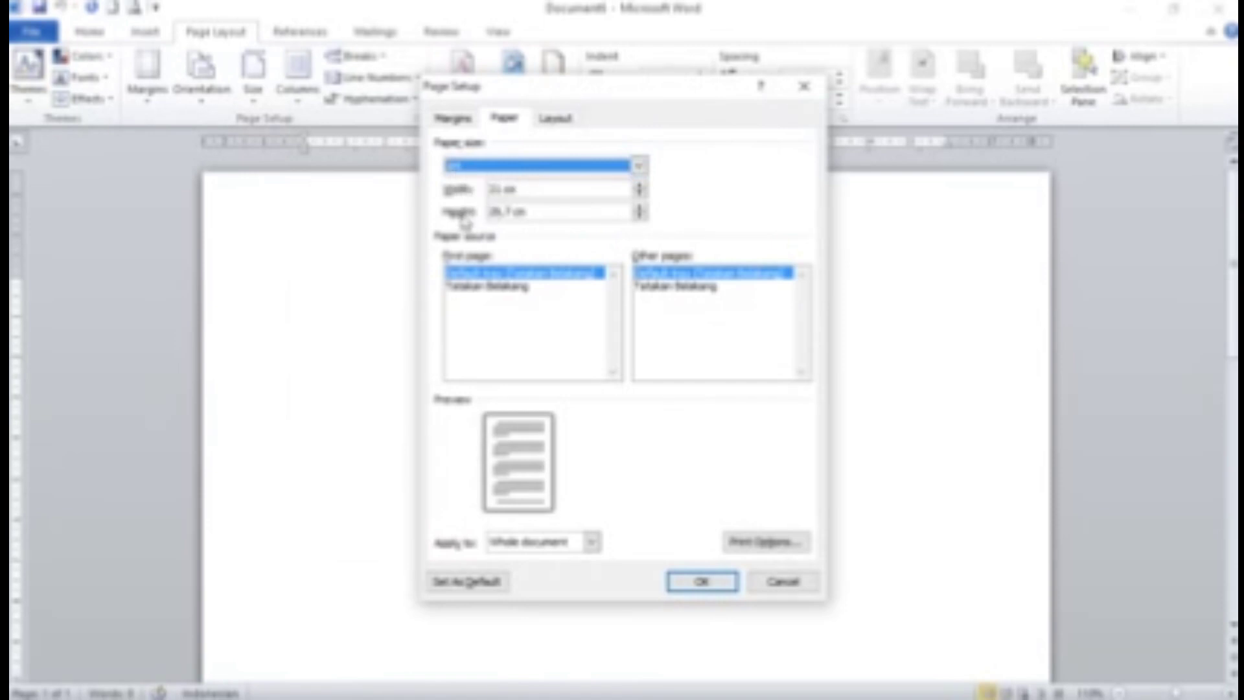
click(528, 212)
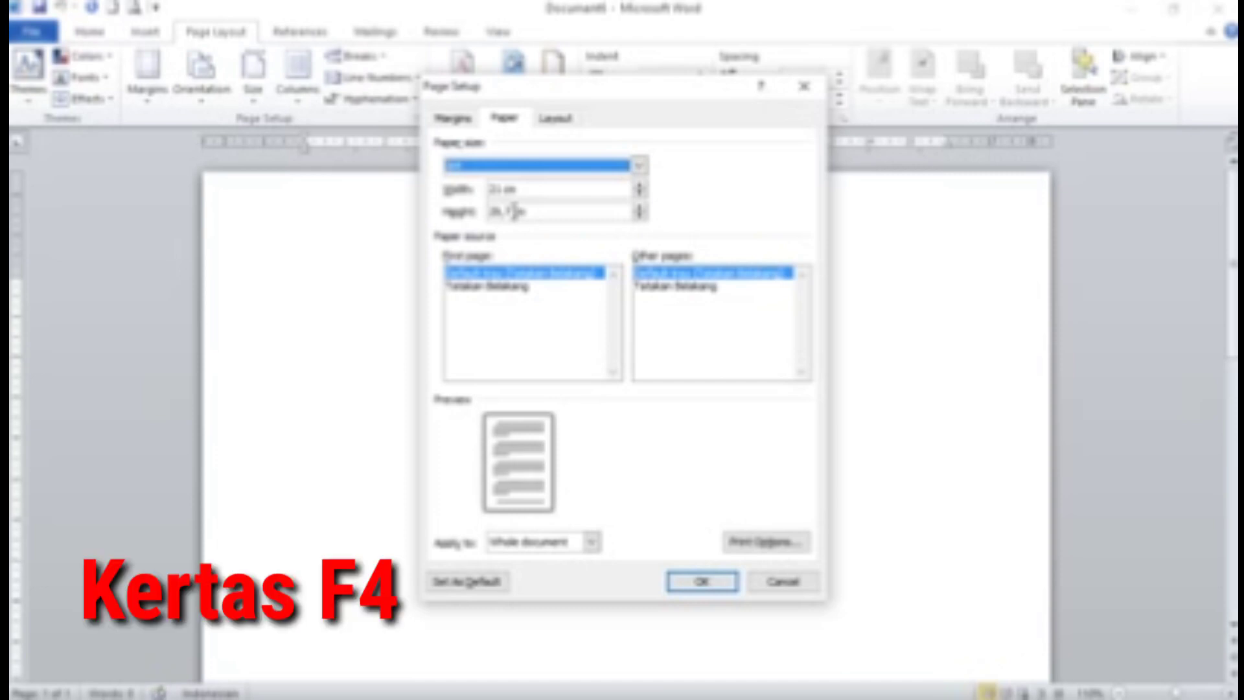
drag(512, 211, 487, 211)
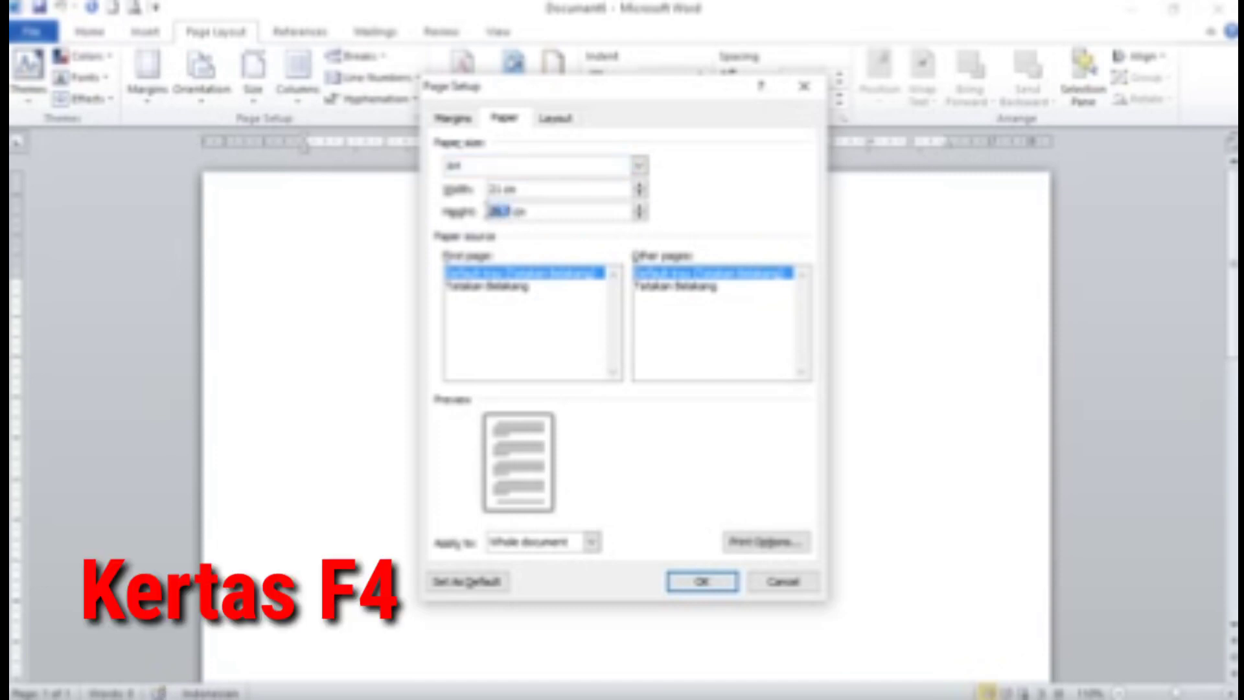
text(33)
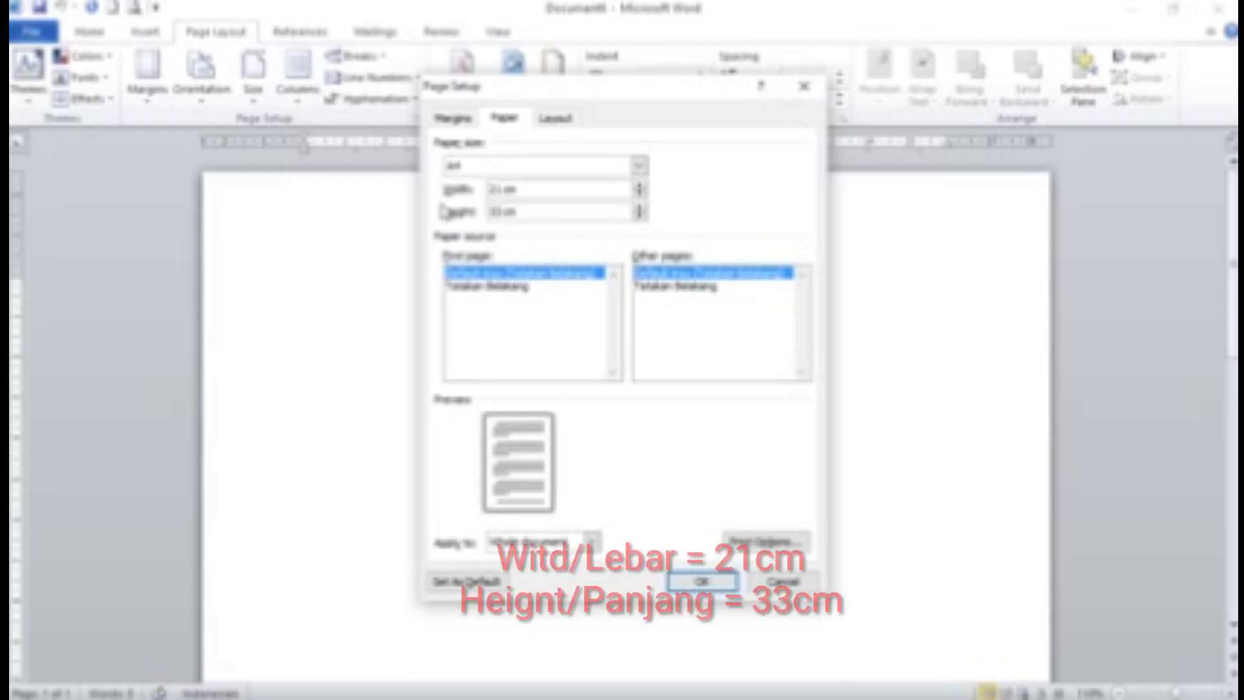
click(457, 120)
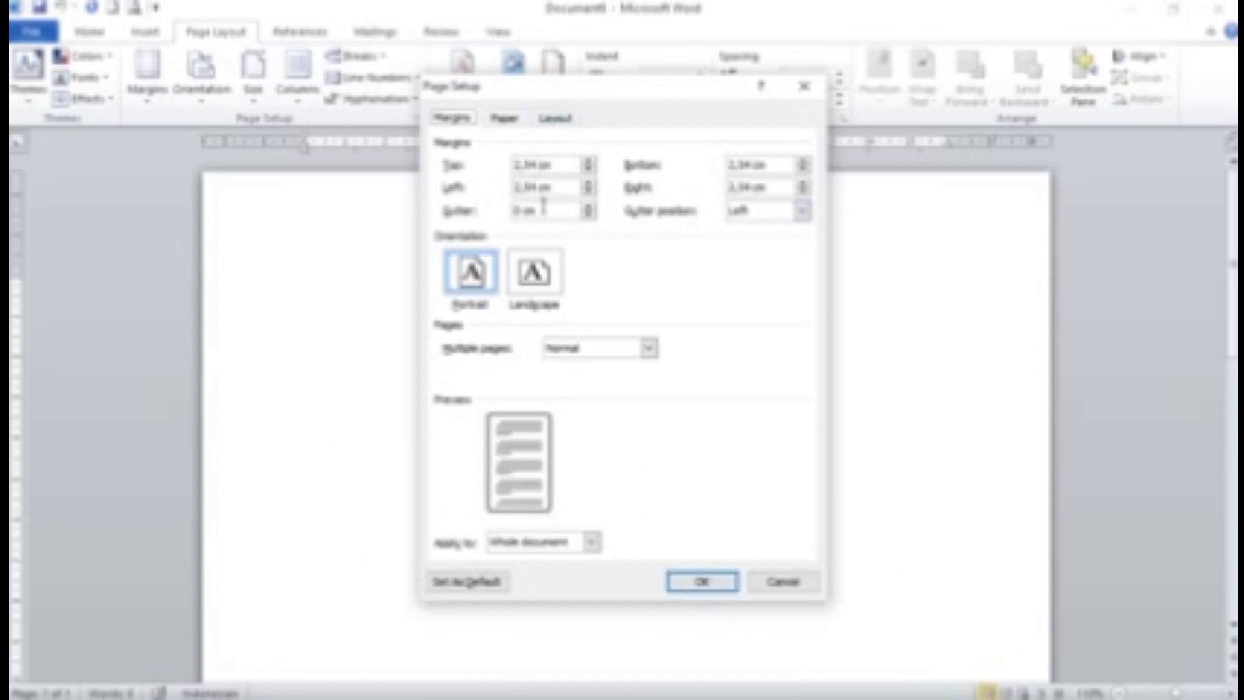
click(702, 582)
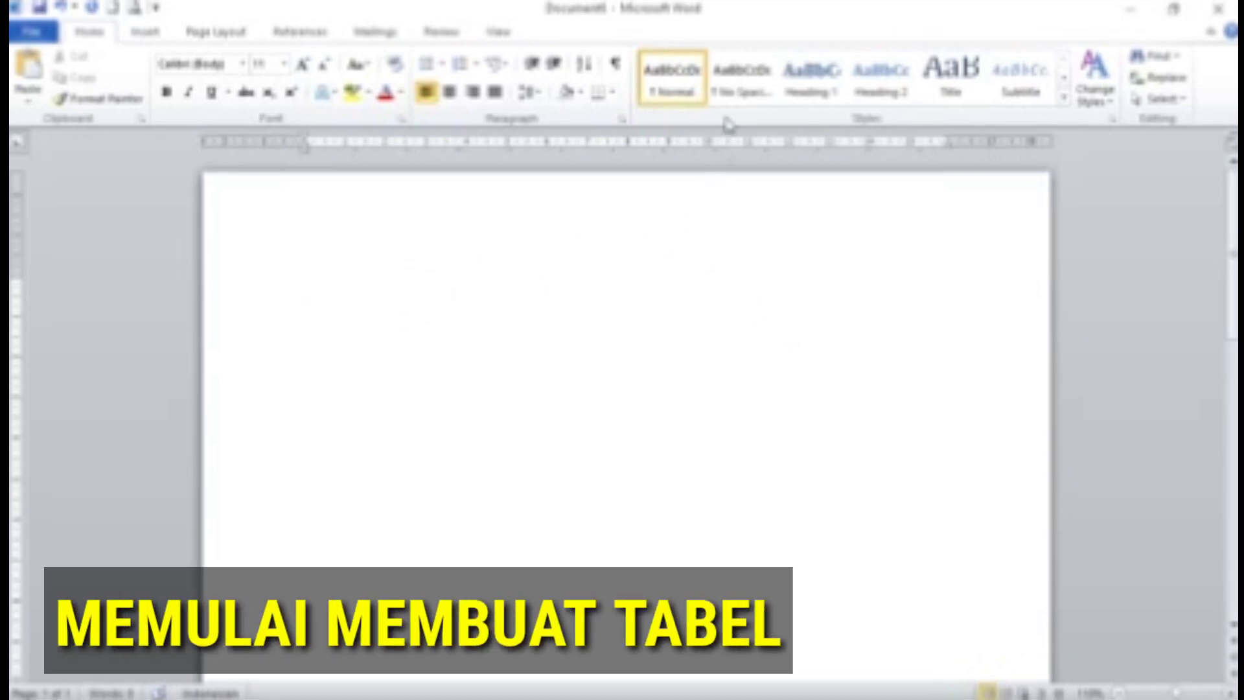
In No Spacing style, type the title ending with the line 'TAHUN 2020-2021'
click(743, 97)
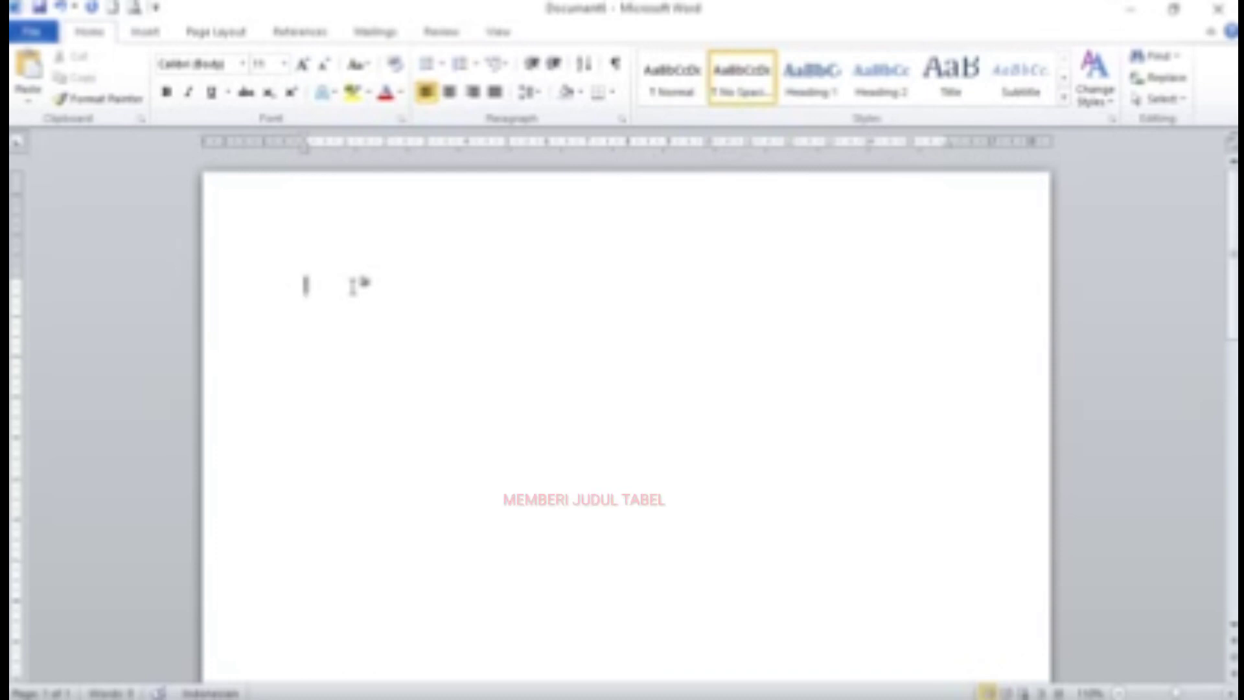
text(DAFTAR NILAI KELAS 8)
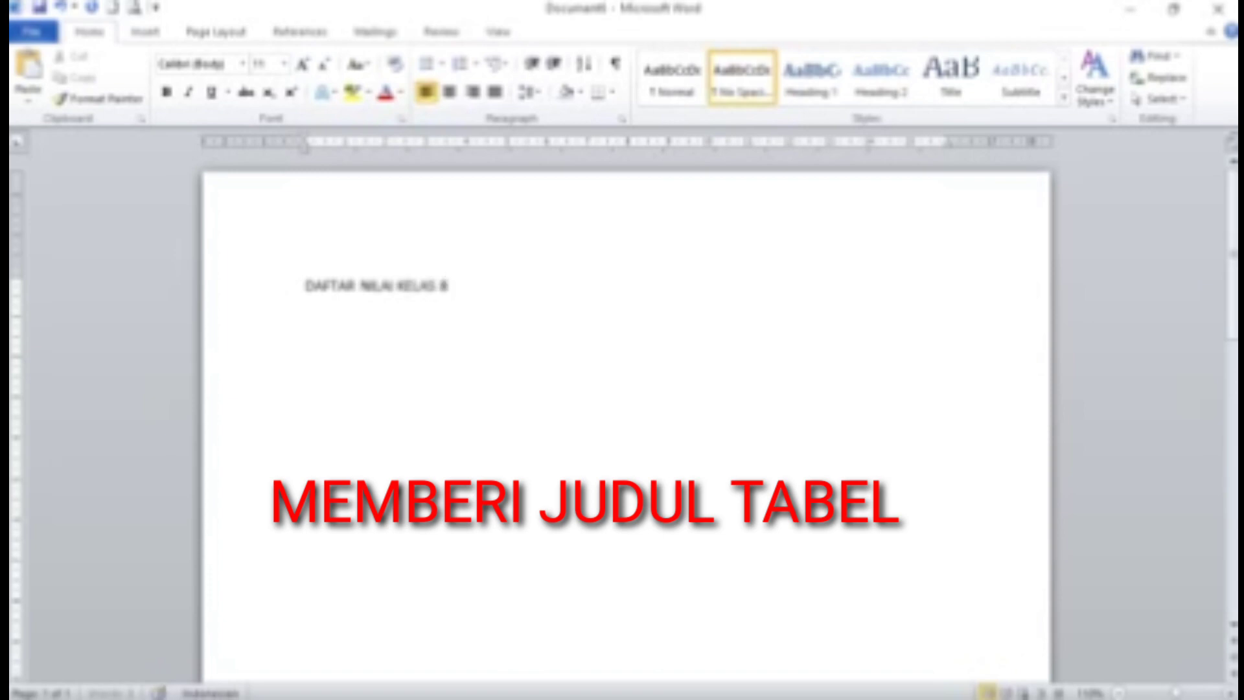
text(...... )
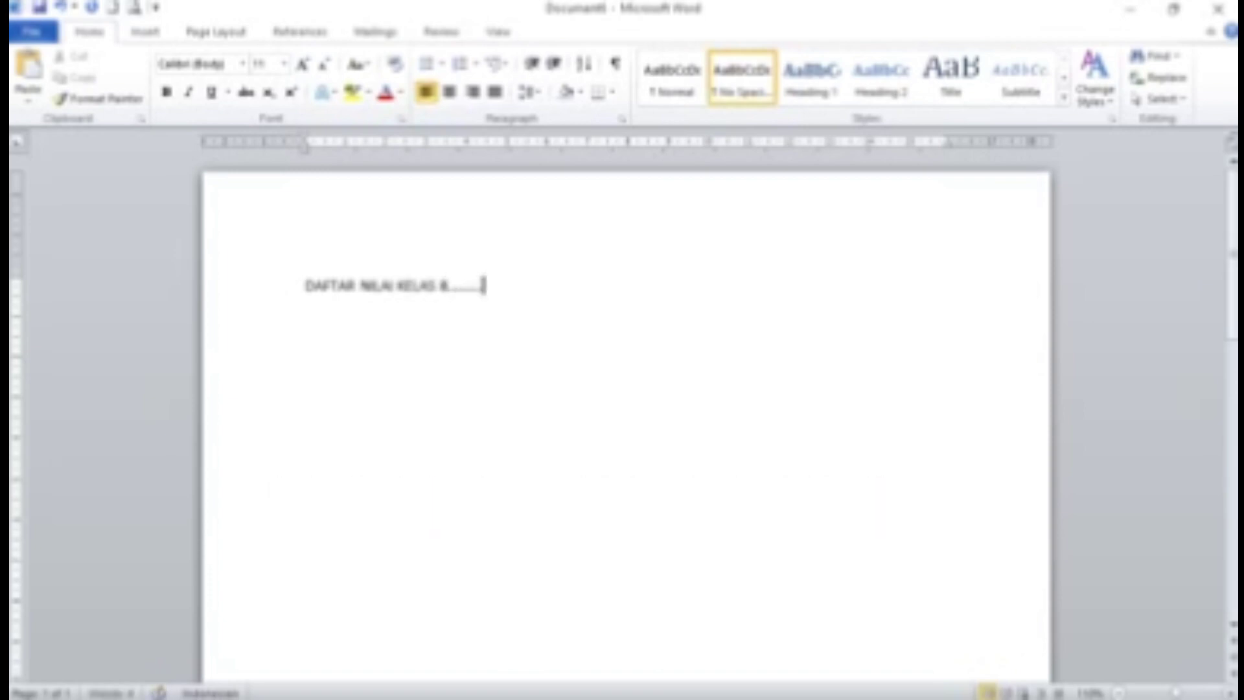
text(MADRASAH TSANAWIY)
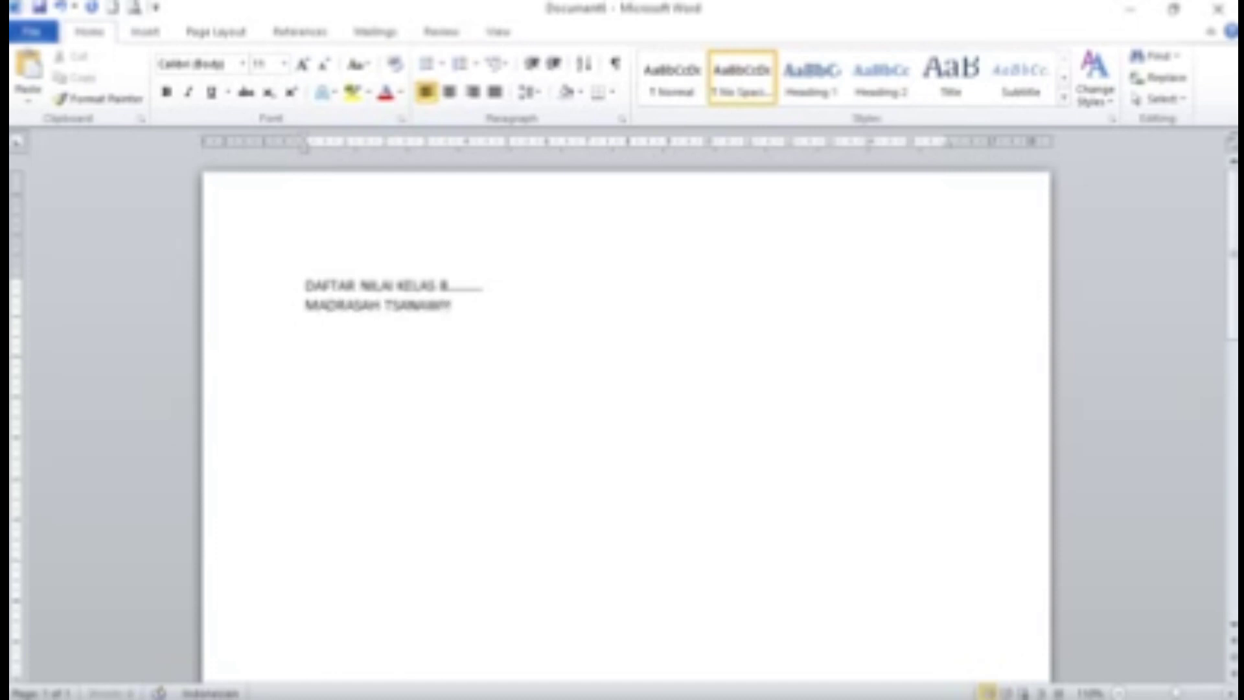
text(AH NEGERI 1)
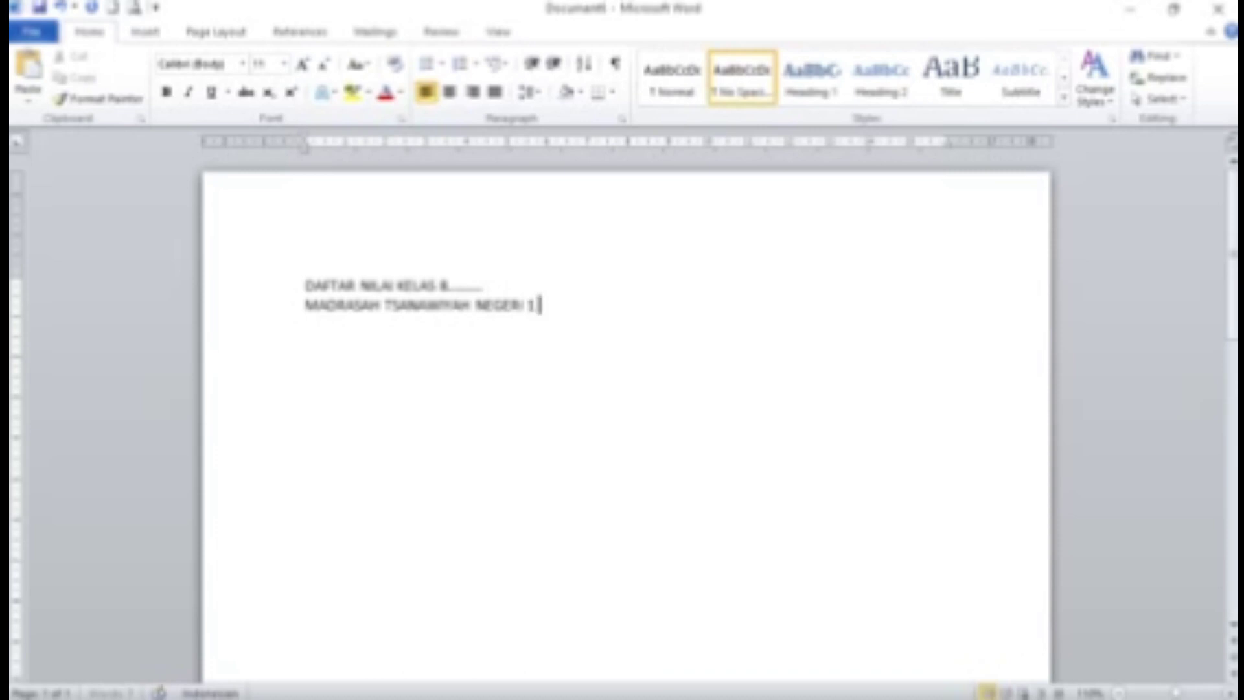
text( KOTA BLITAR)
key(Return)
text(TAHUN 2020-20205)
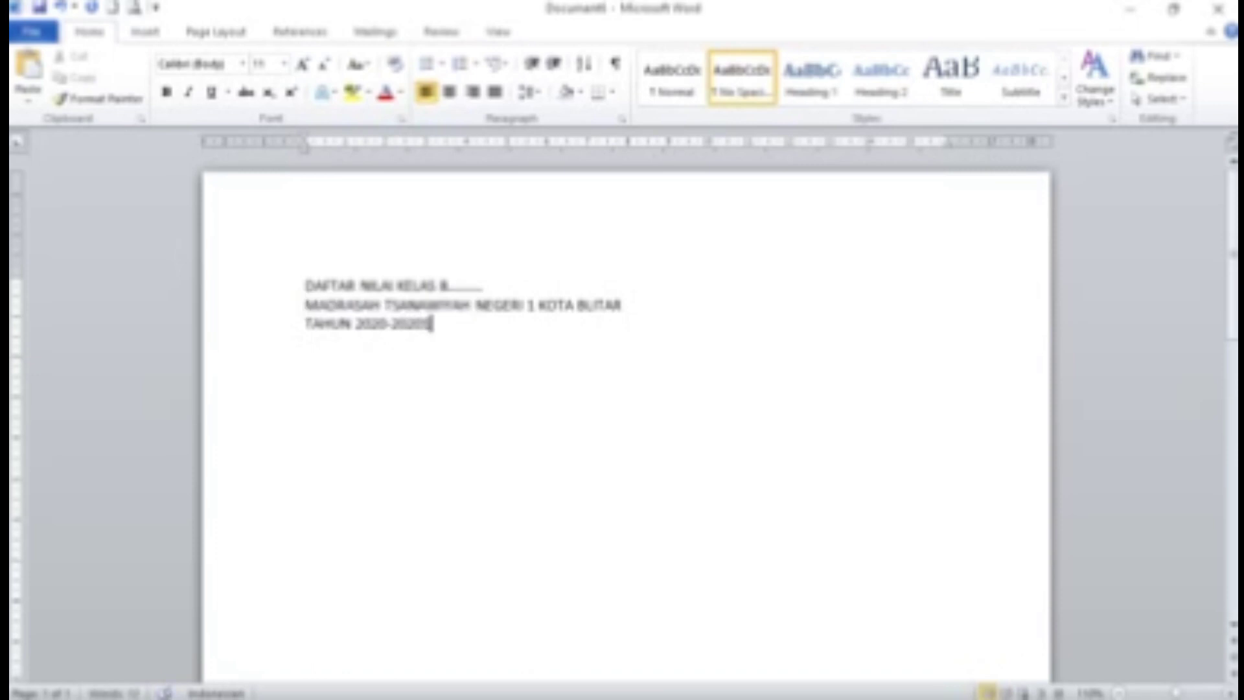
key(BackSpace)
text(1)
key(Return)
Insert an 8-column by 8-row table from the Insert tab's Table grid
click(153, 35)
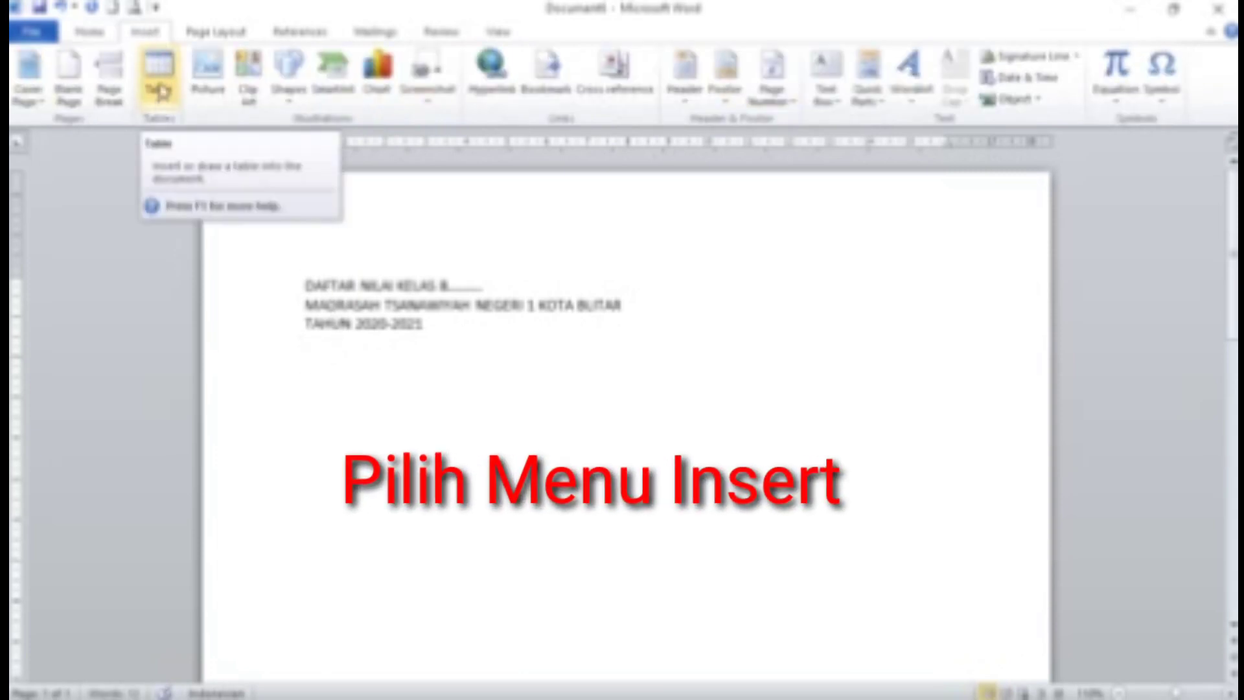
click(156, 103)
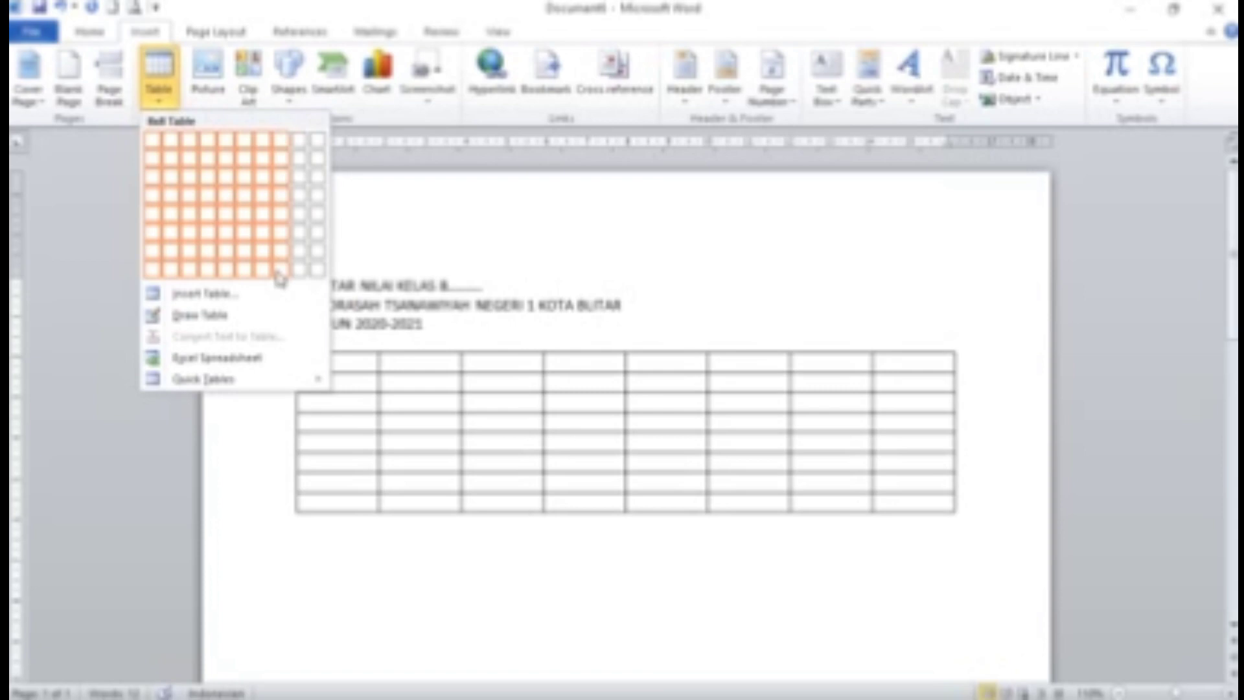
click(280, 277)
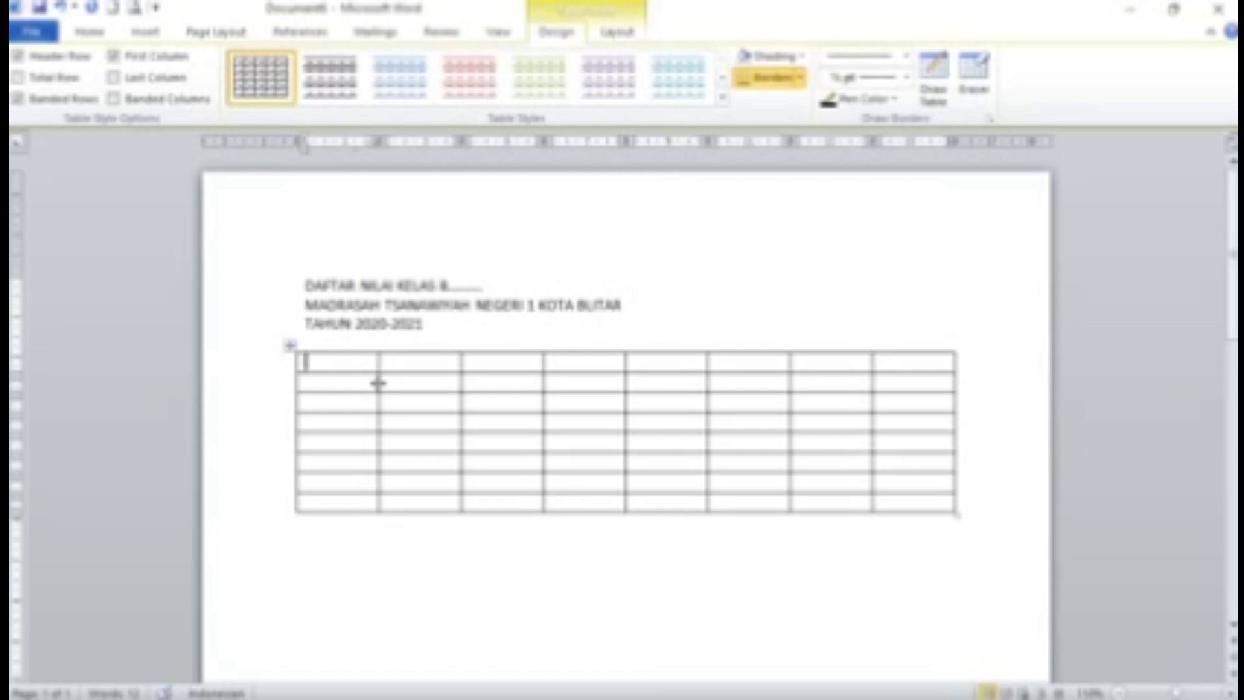
Drag the column borders to narrow the NO column and widen the name column
drag(376, 383, 327, 391)
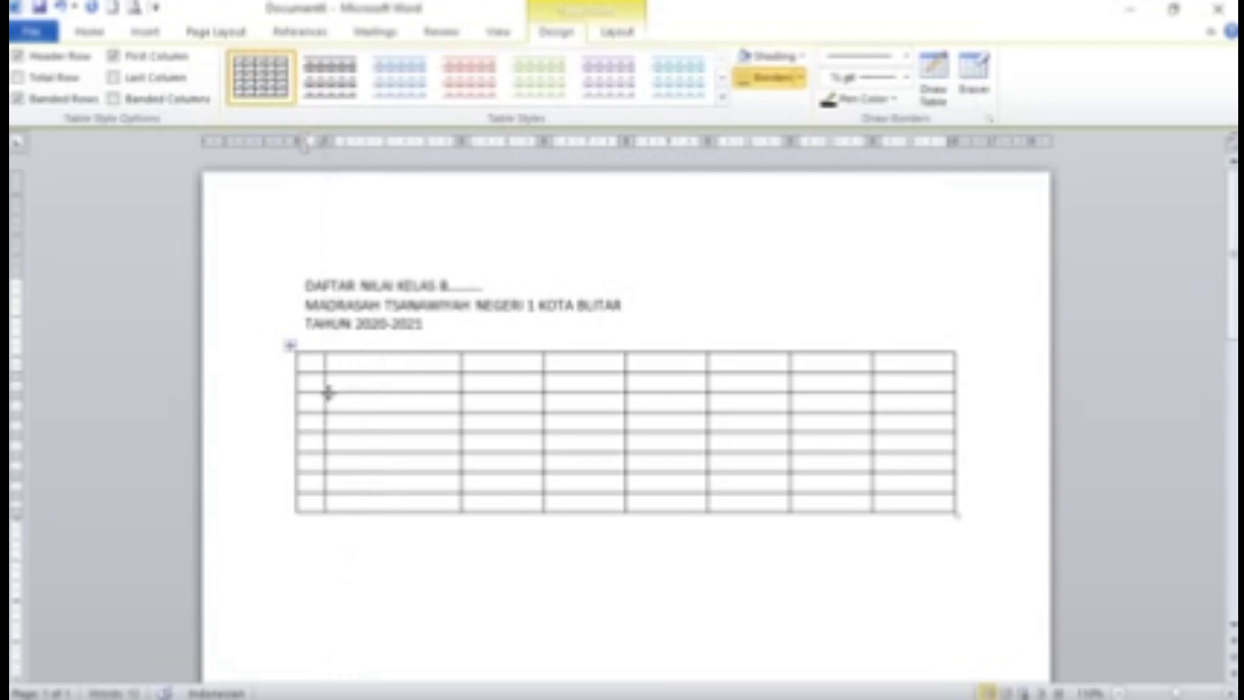
drag(873, 385, 881, 387)
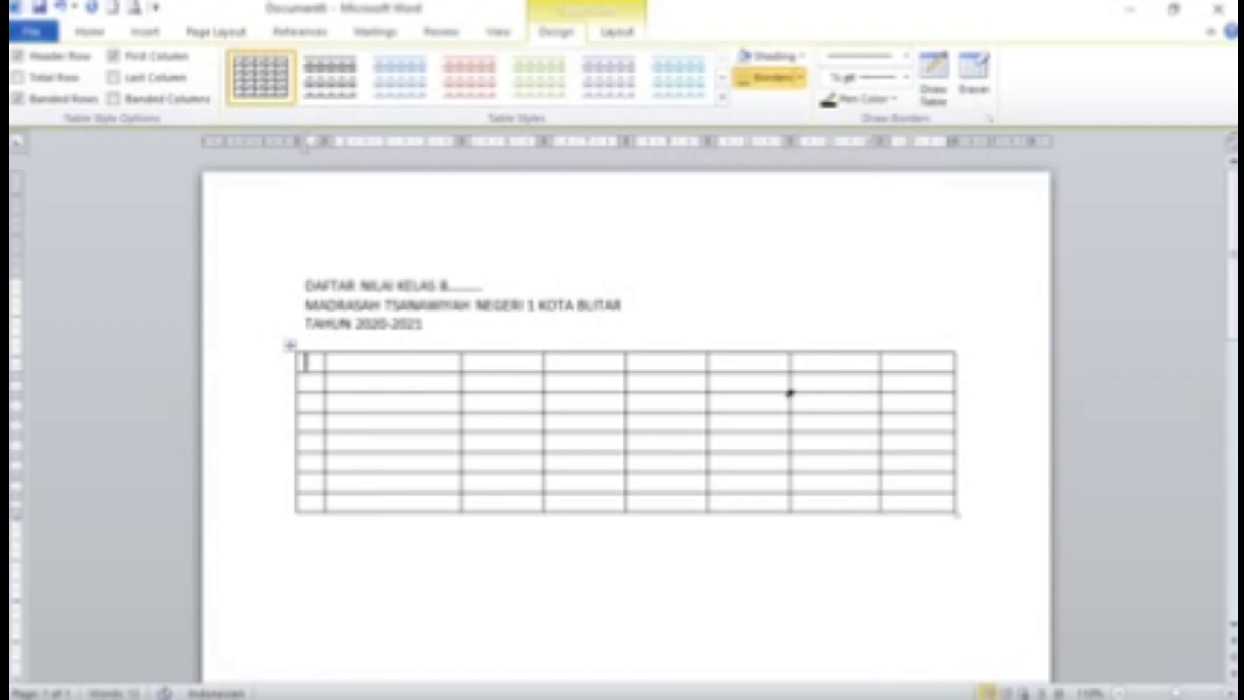
drag(789, 377, 809, 378)
drag(709, 382, 739, 383)
drag(624, 381, 657, 381)
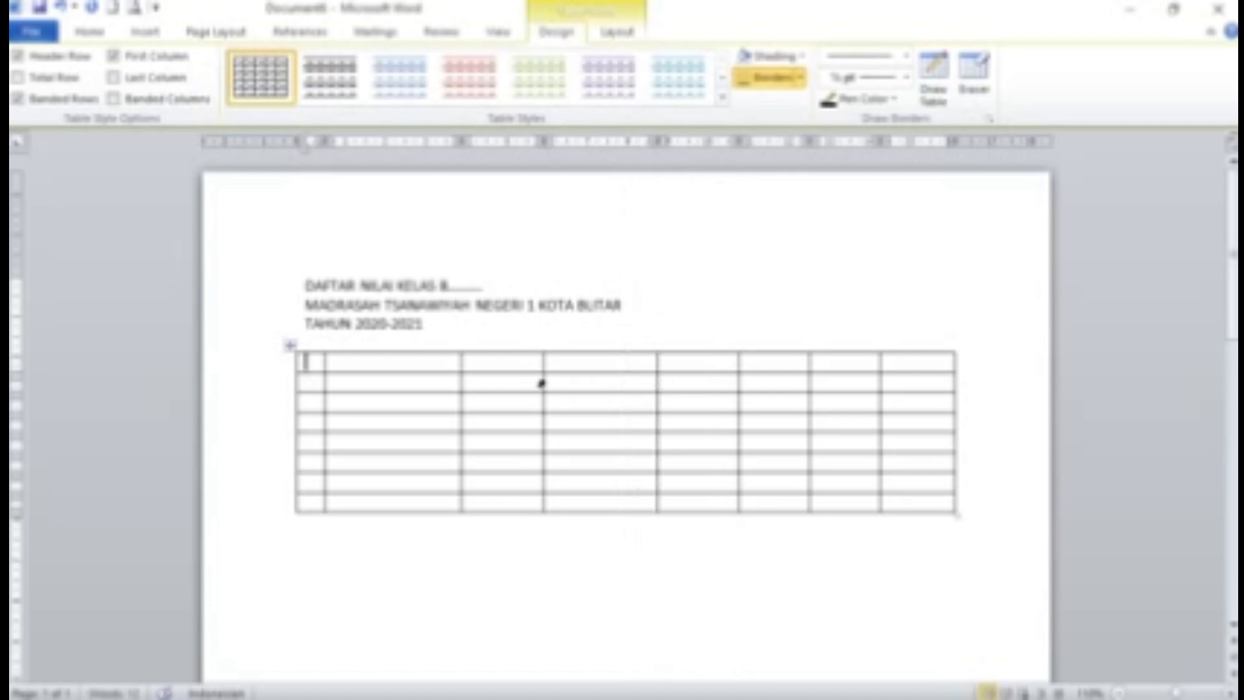
mouse_move(542, 379)
mouse_down()
mouse_move(597, 379)
mouse_move(578, 388)
mouse_up()
drag(461, 381, 487, 382)
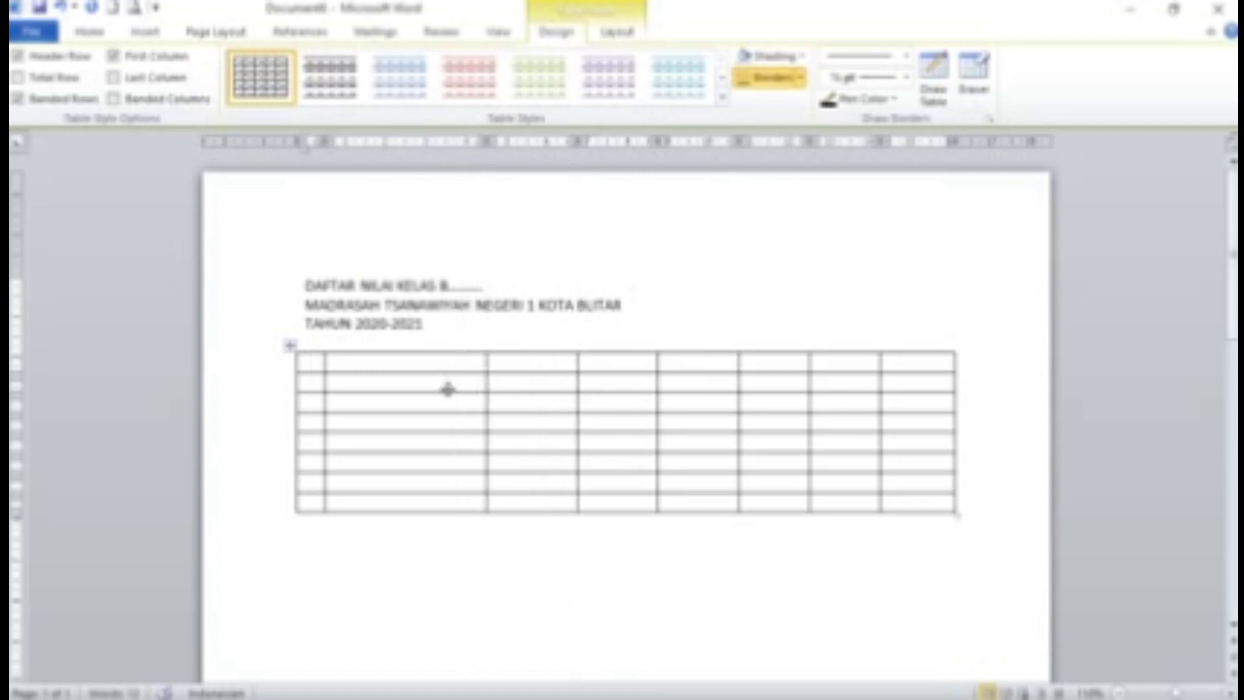
Enter the headings NO, NAMA SISWA, NILAI and B. INDONESIA below NILAI
click(307, 362)
text(NO)
key(Tab)
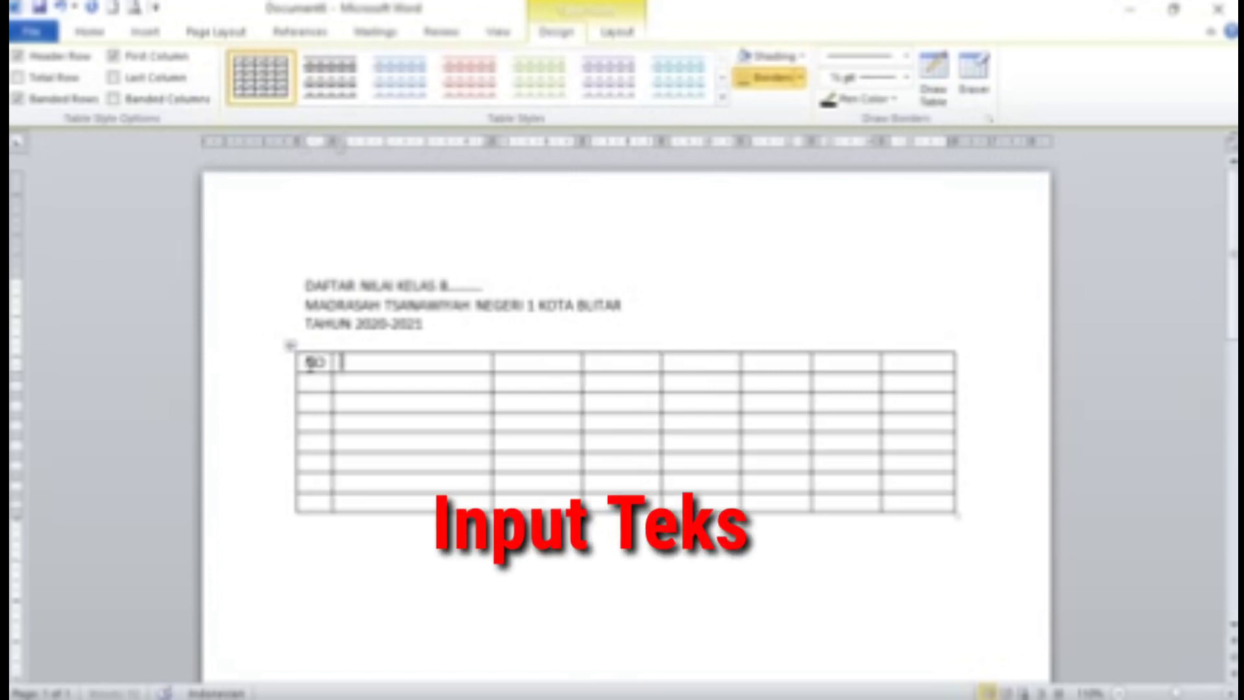
text(NAMA SISWA)
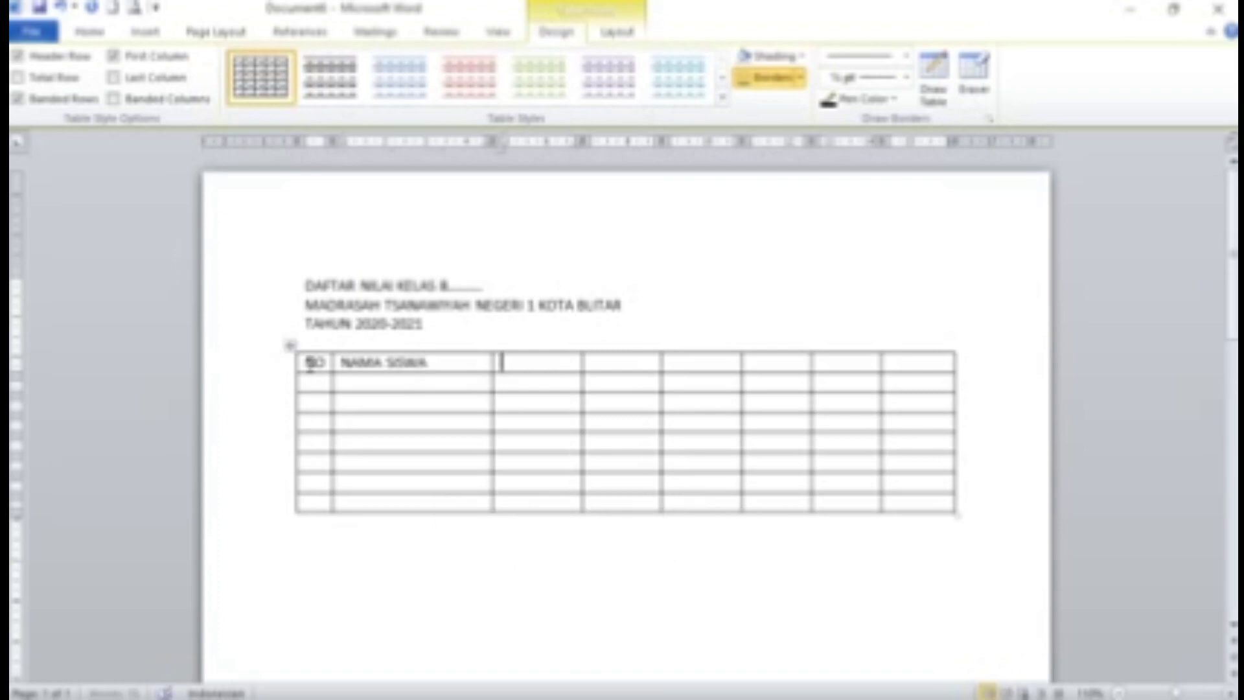
text(AI)
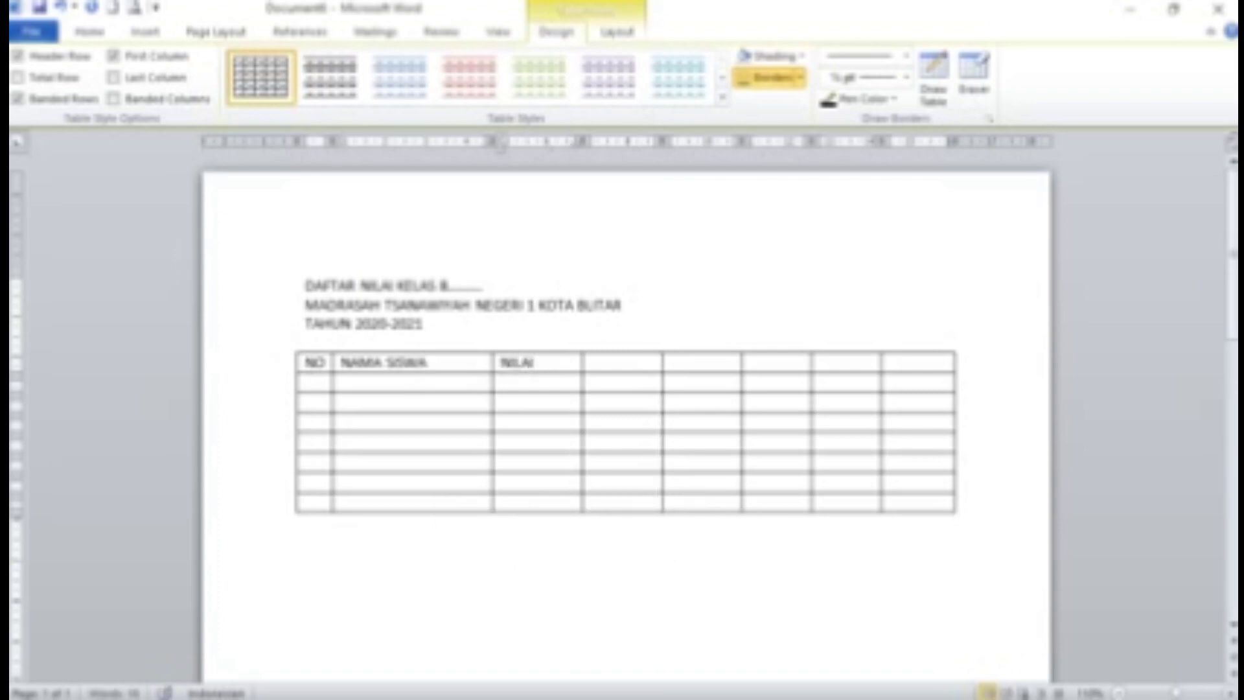
key(Down)
text(8. INDONESIA)
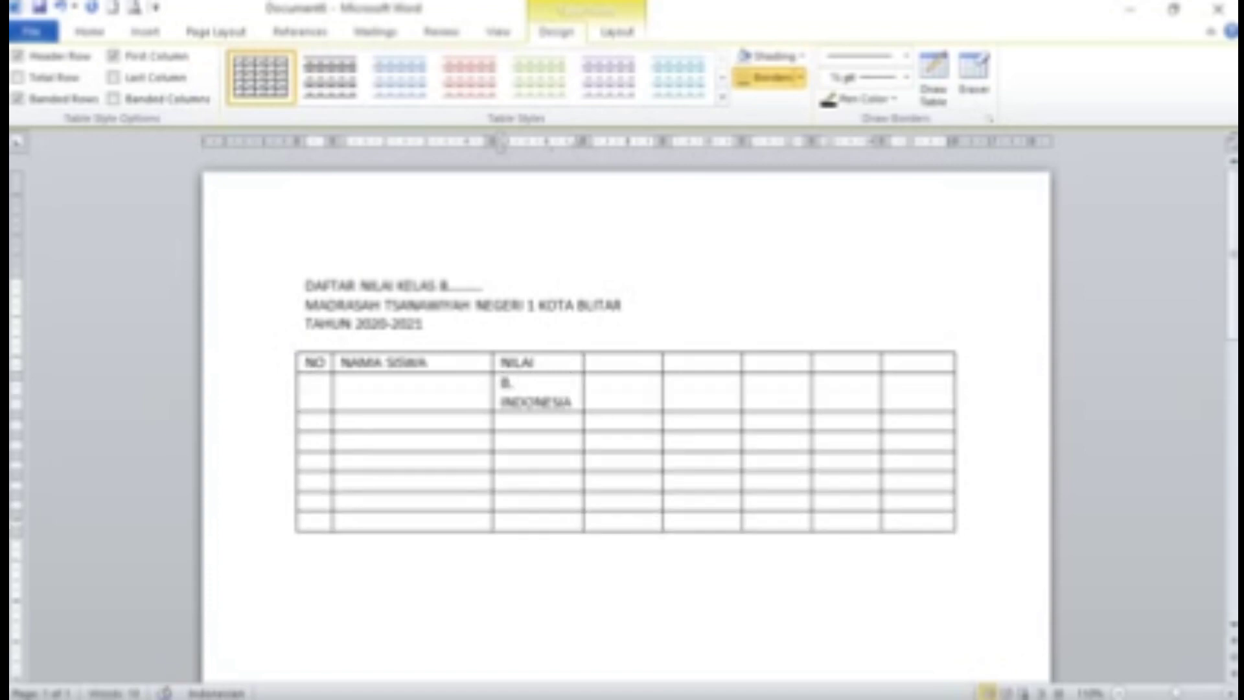
Add the subject headings MATEMATIKA, IPA and B. INGGRIS beside B. INDONESIA
key(Tab)
text(M)
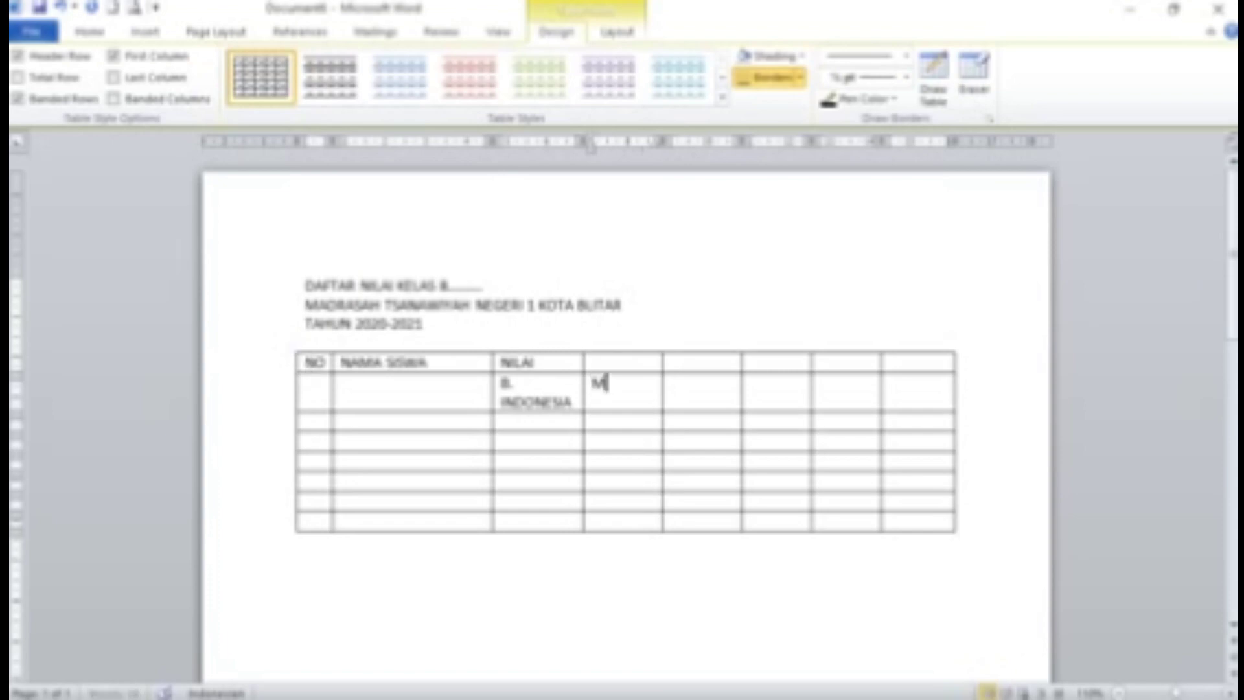
text(ATEMATIKA)
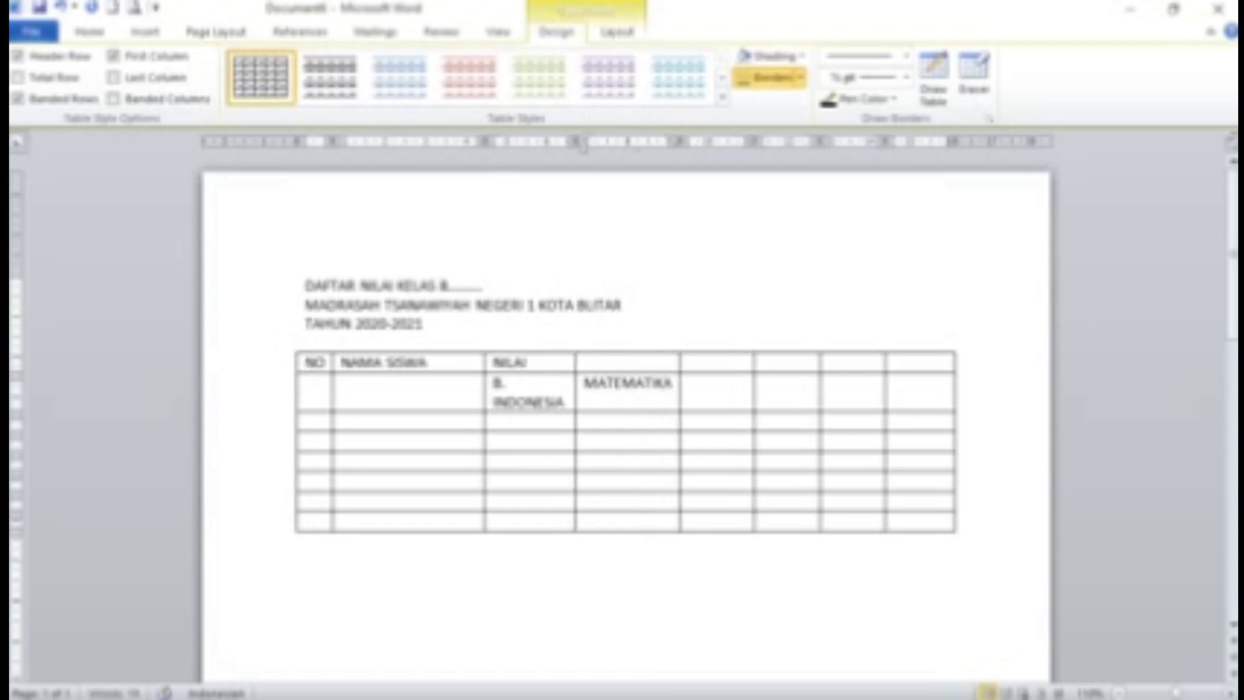
key(Tab)
text(IPA)
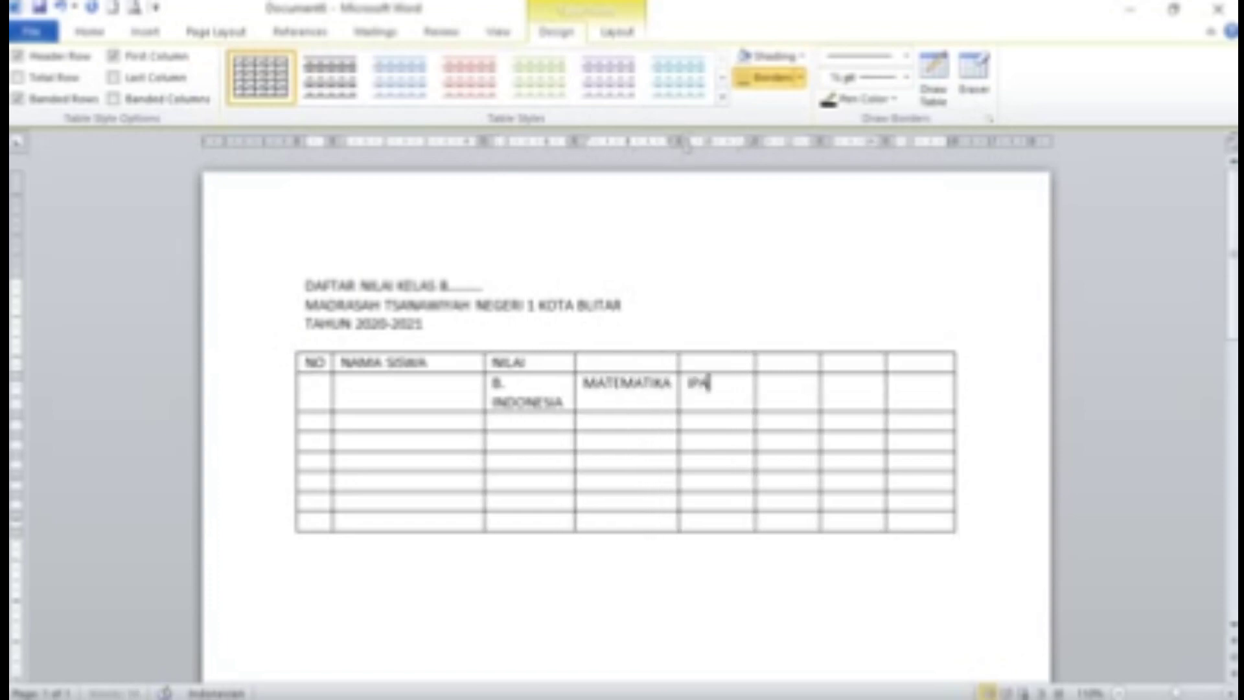
key(Tab)
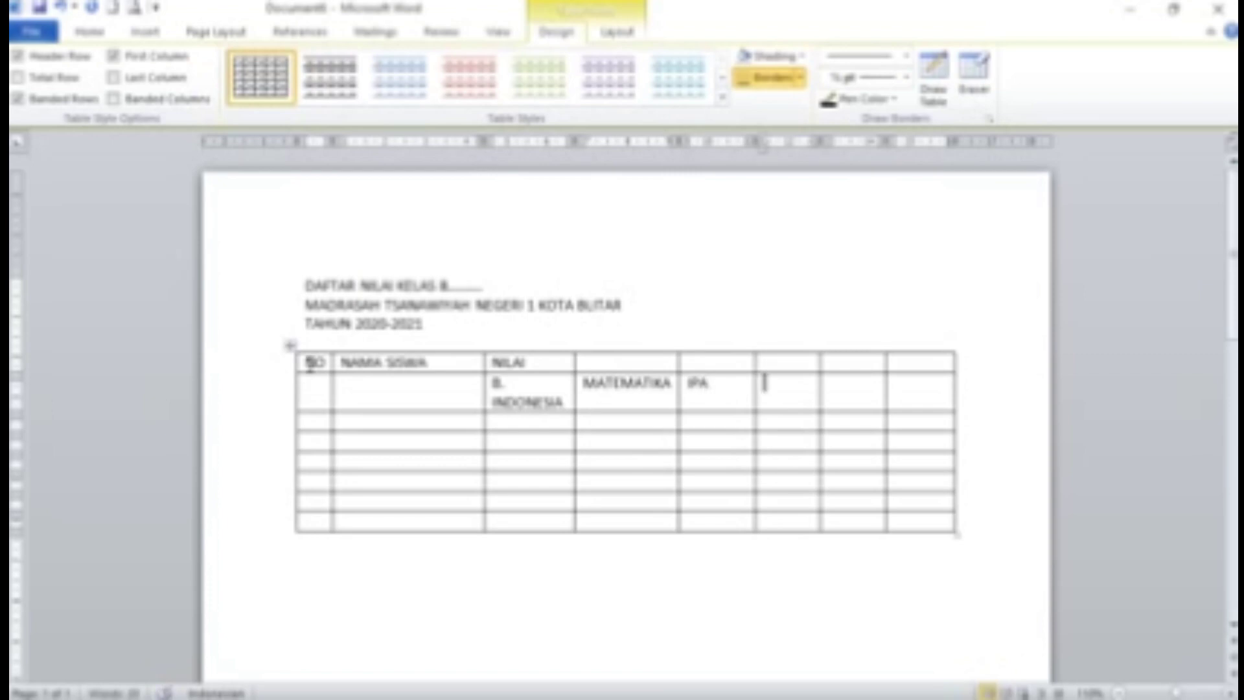
text(B. INGG)
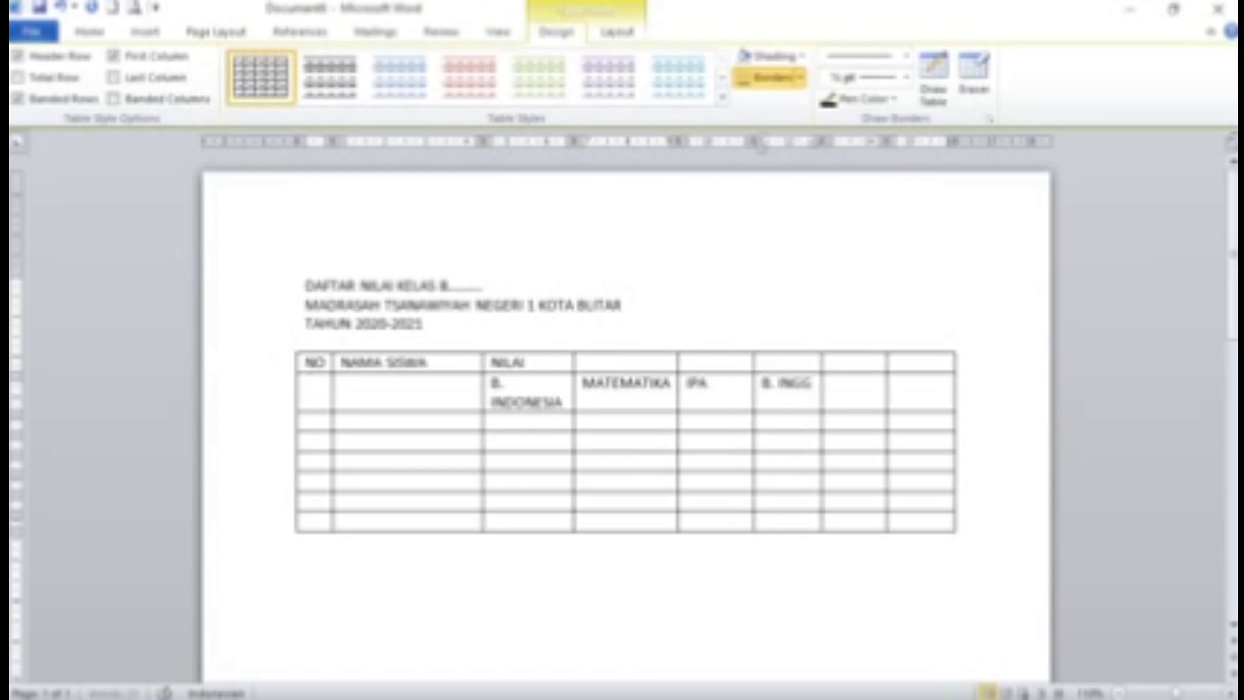
text(RIS)
key(Tab)
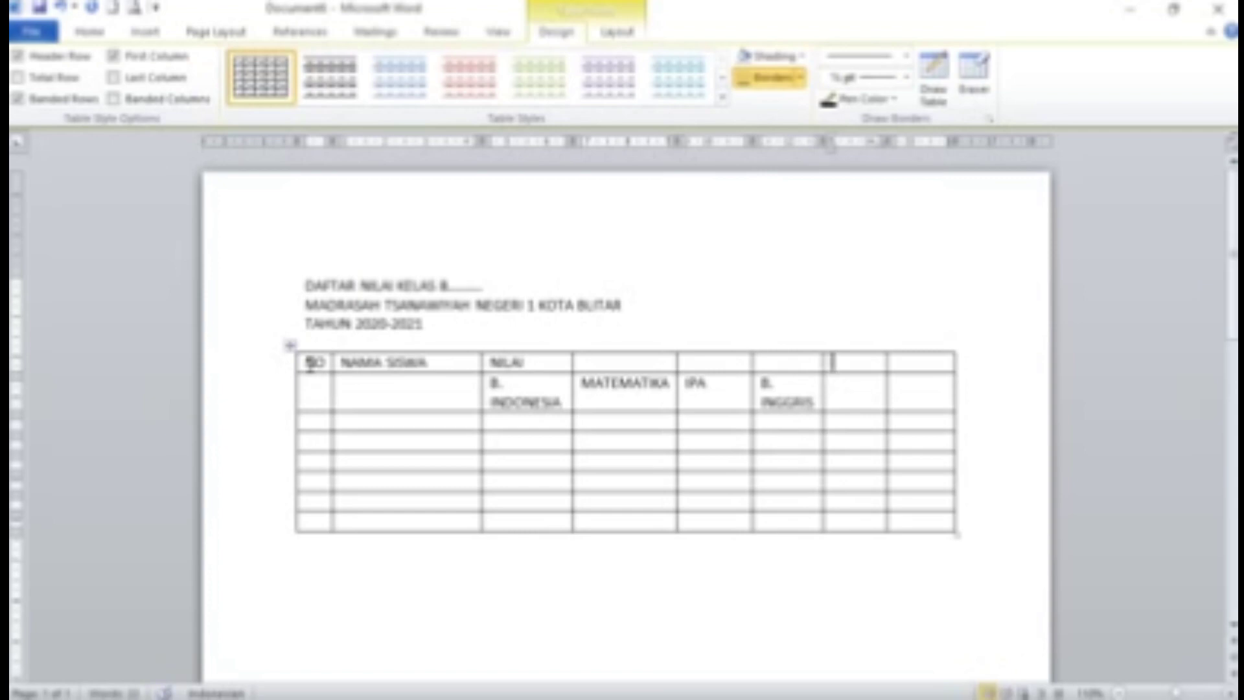
Type JUMLAH and RATA-RATA in the top row, fixing the RAT typo
click(832, 361)
text(JUMLAH)
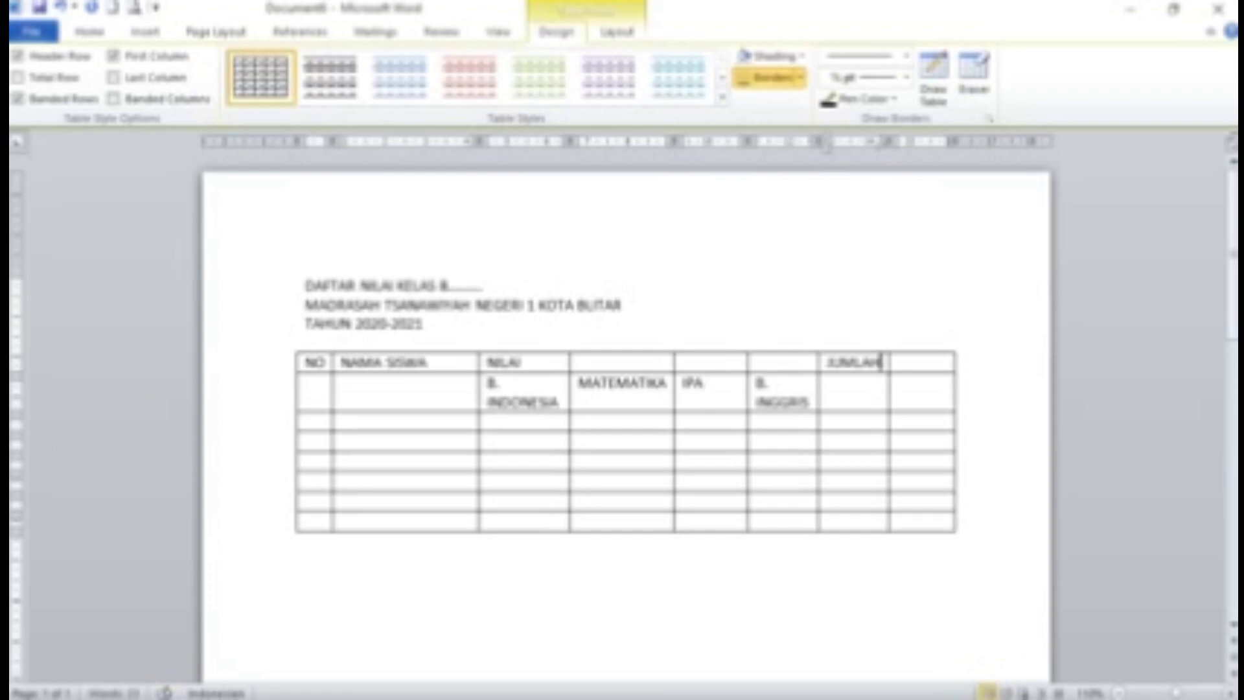
key(Tab)
text(RA)
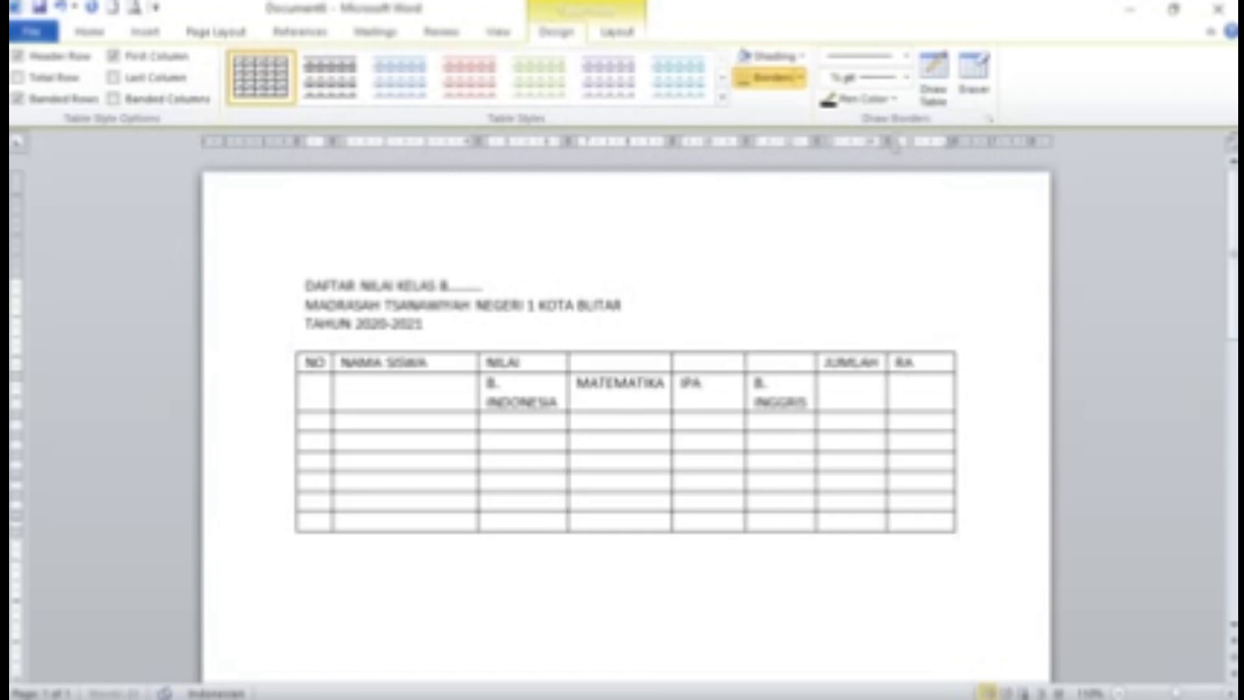
text(T-RATA)
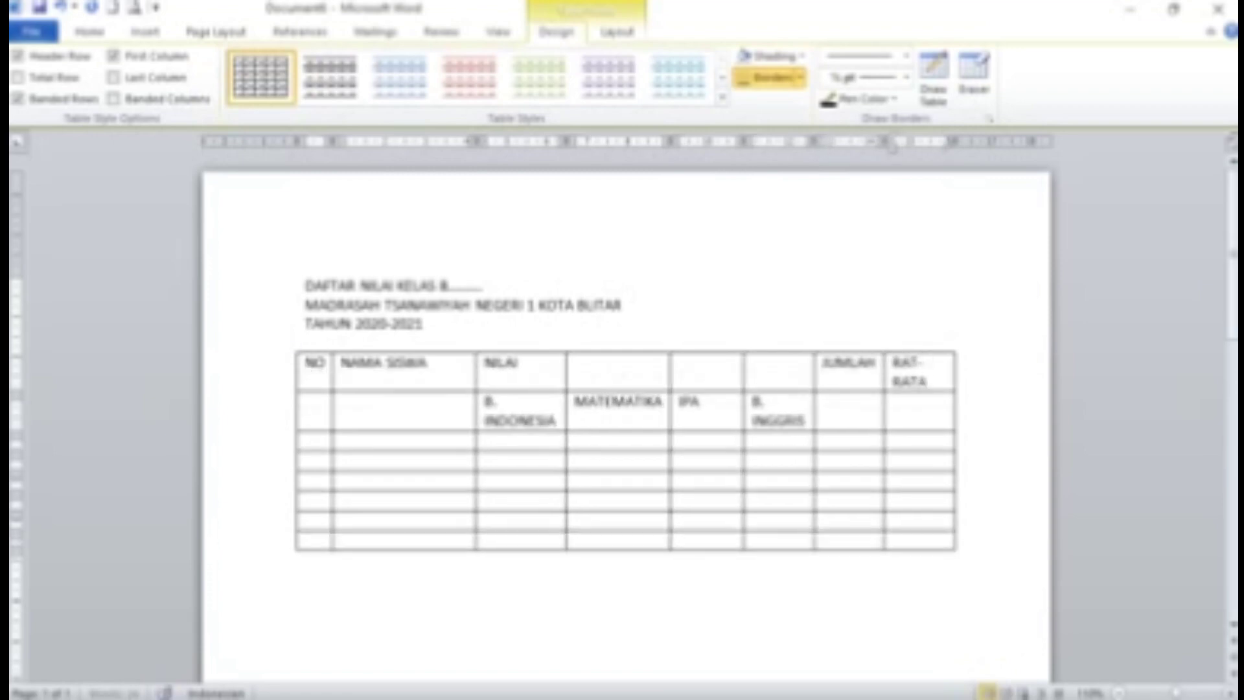
key(Up)
text(A)
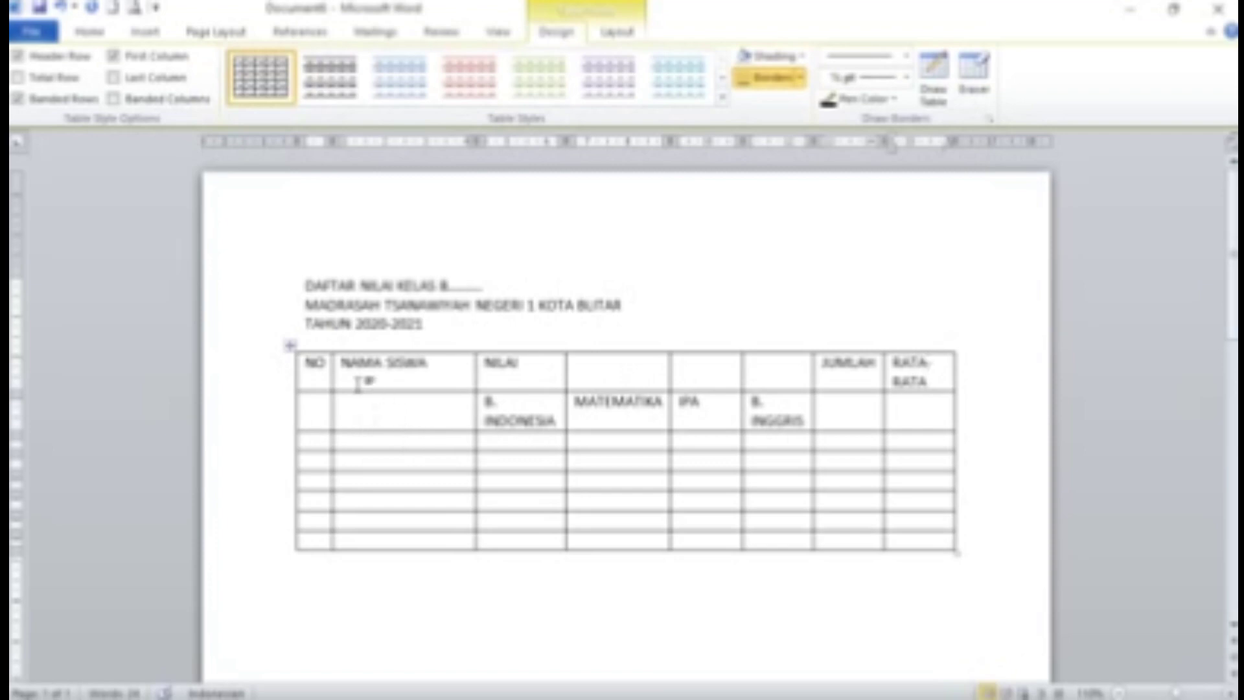
Merge the NO heading with the cell below it and centre it
click(308, 363)
drag(307, 363, 326, 372)
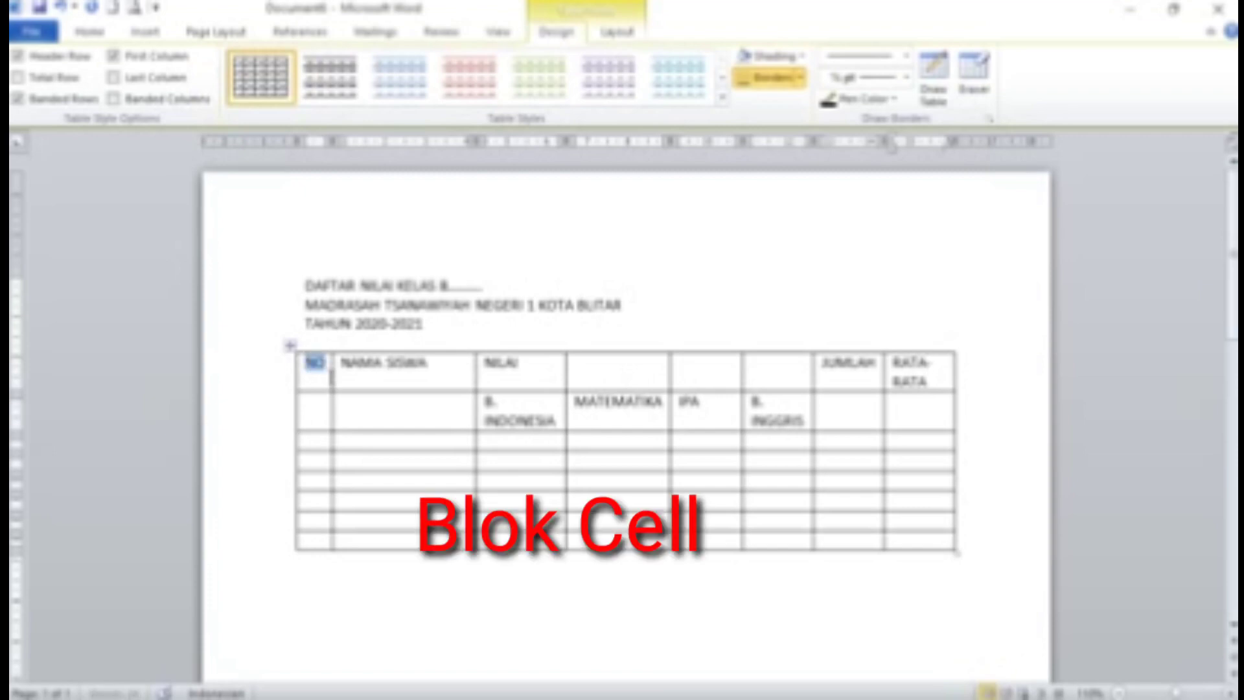
drag(329, 387, 325, 401)
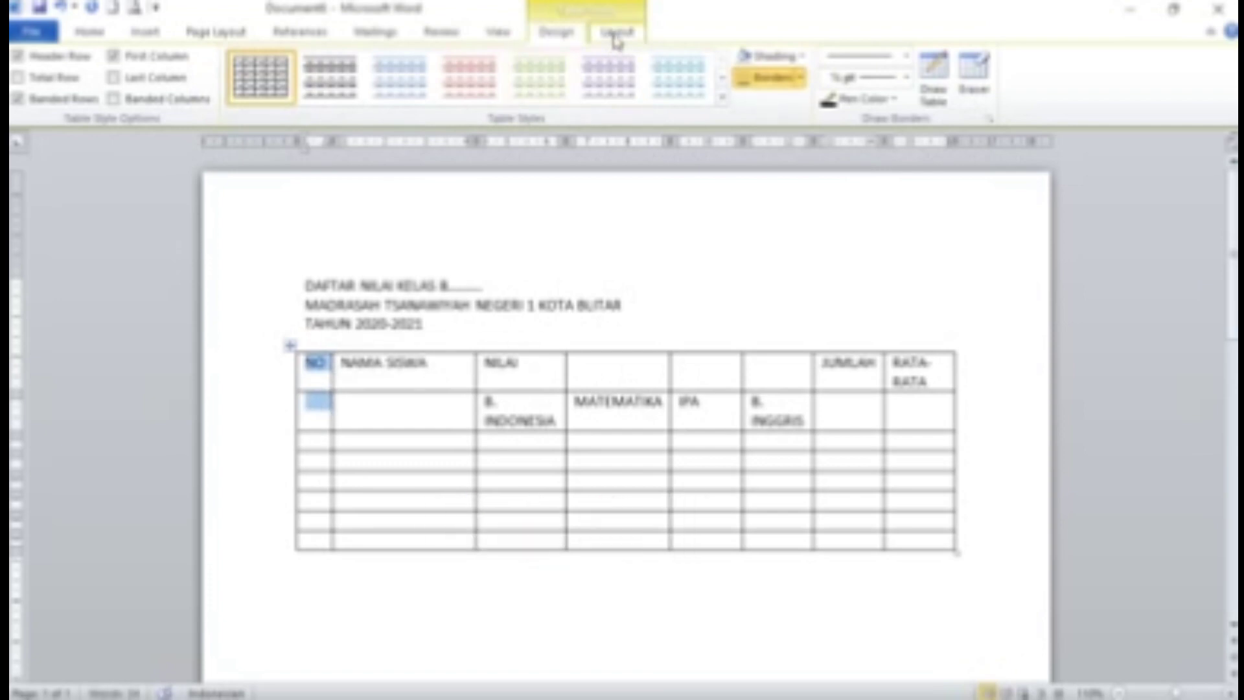
click(616, 36)
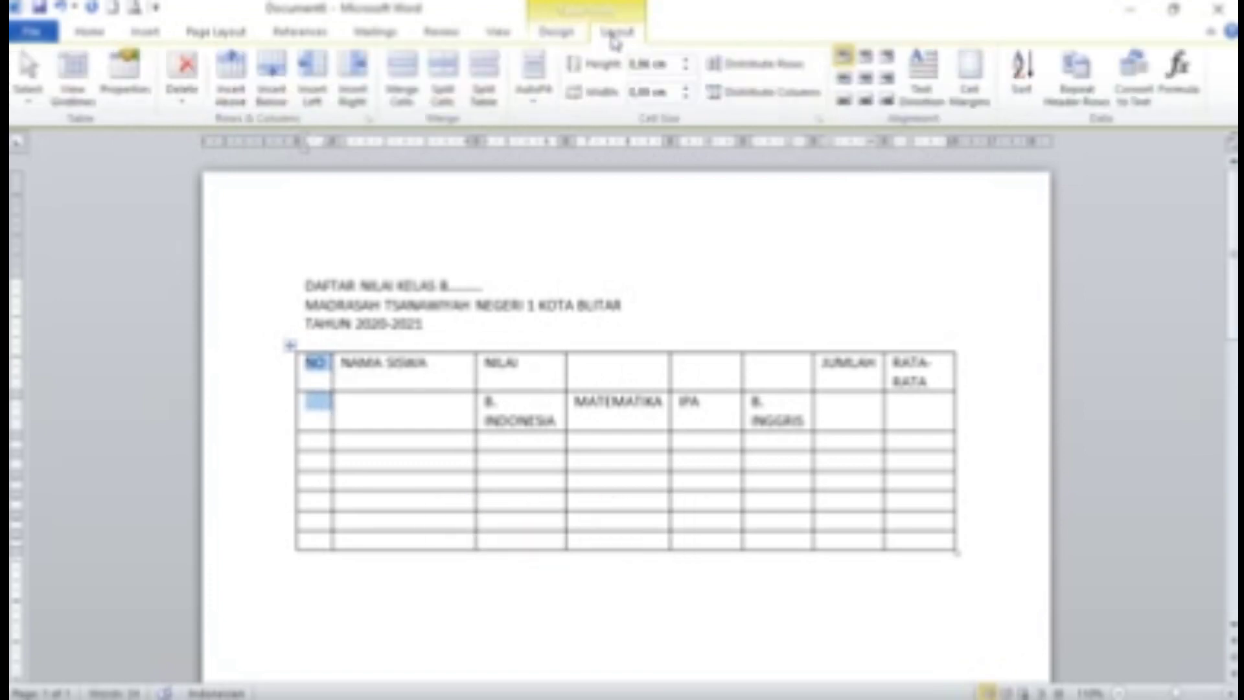
click(402, 81)
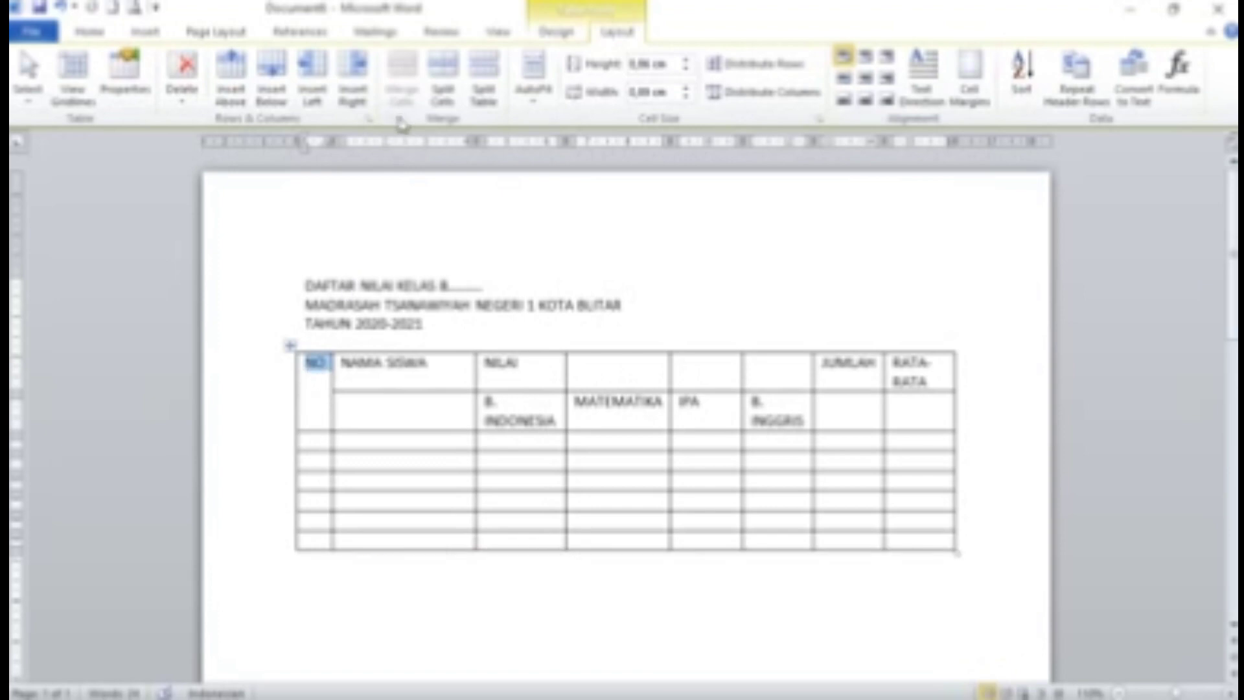
click(865, 79)
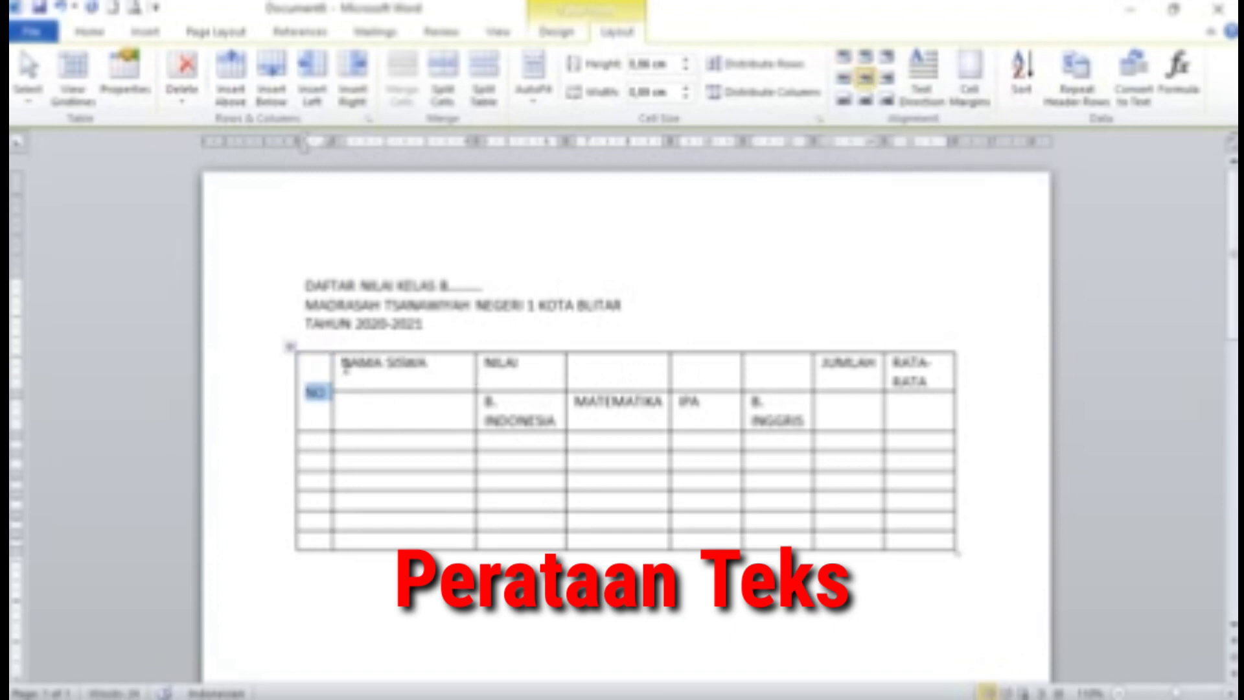
Merge NAMA SISWA with the cell below it and centre the label
drag(346, 365, 404, 405)
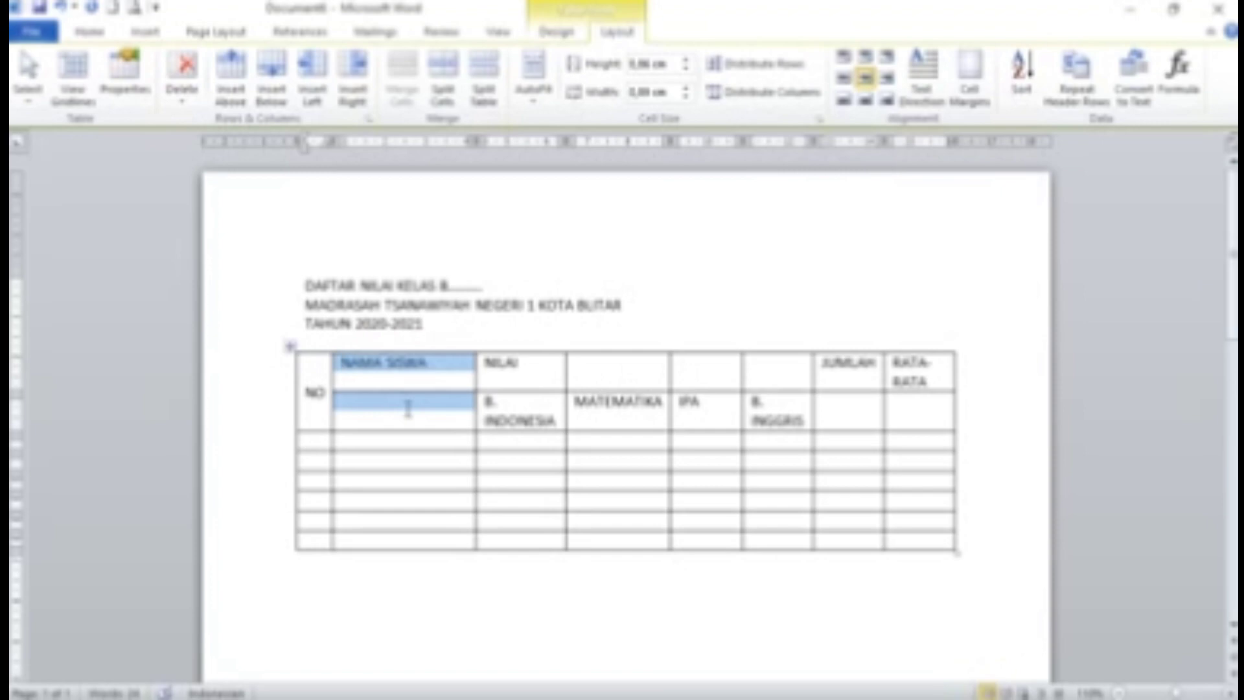
click(402, 84)
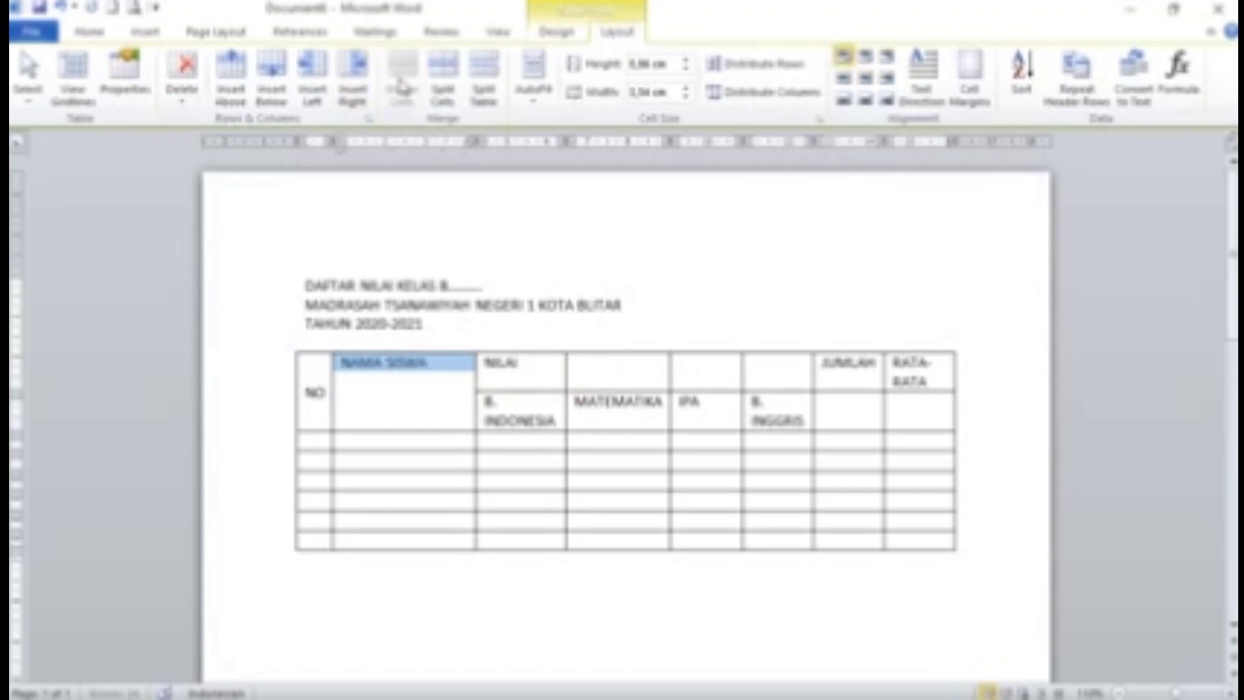
click(865, 77)
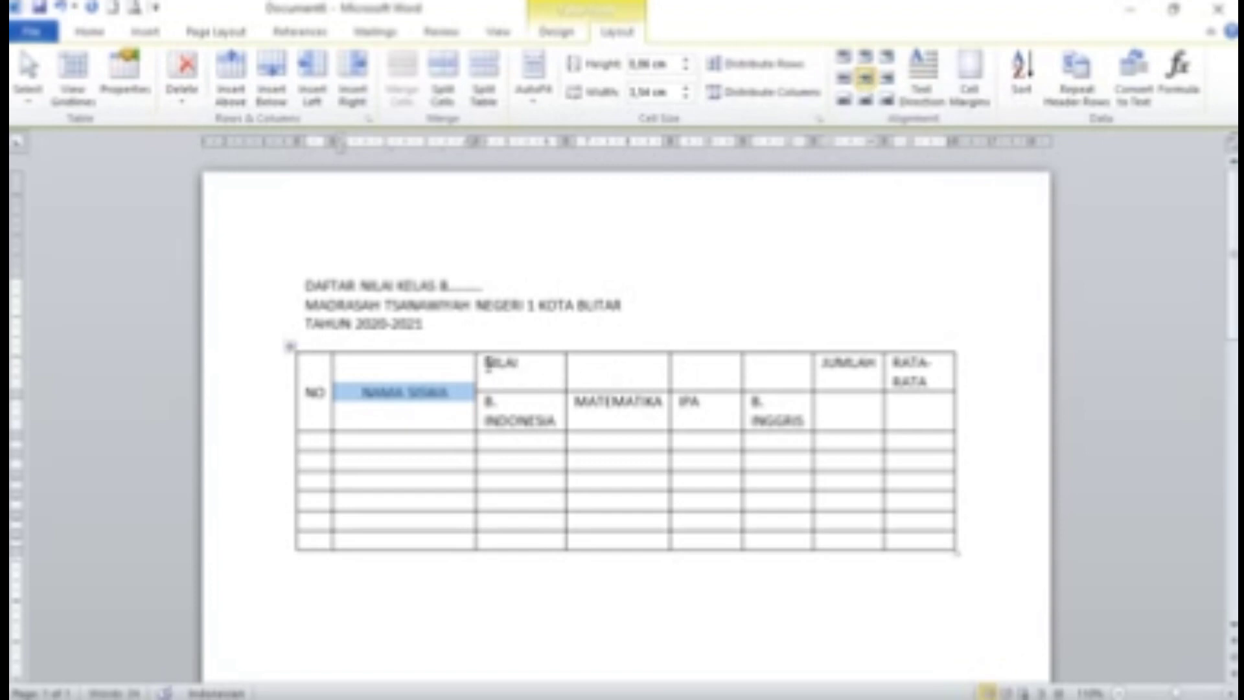
drag(489, 363, 747, 372)
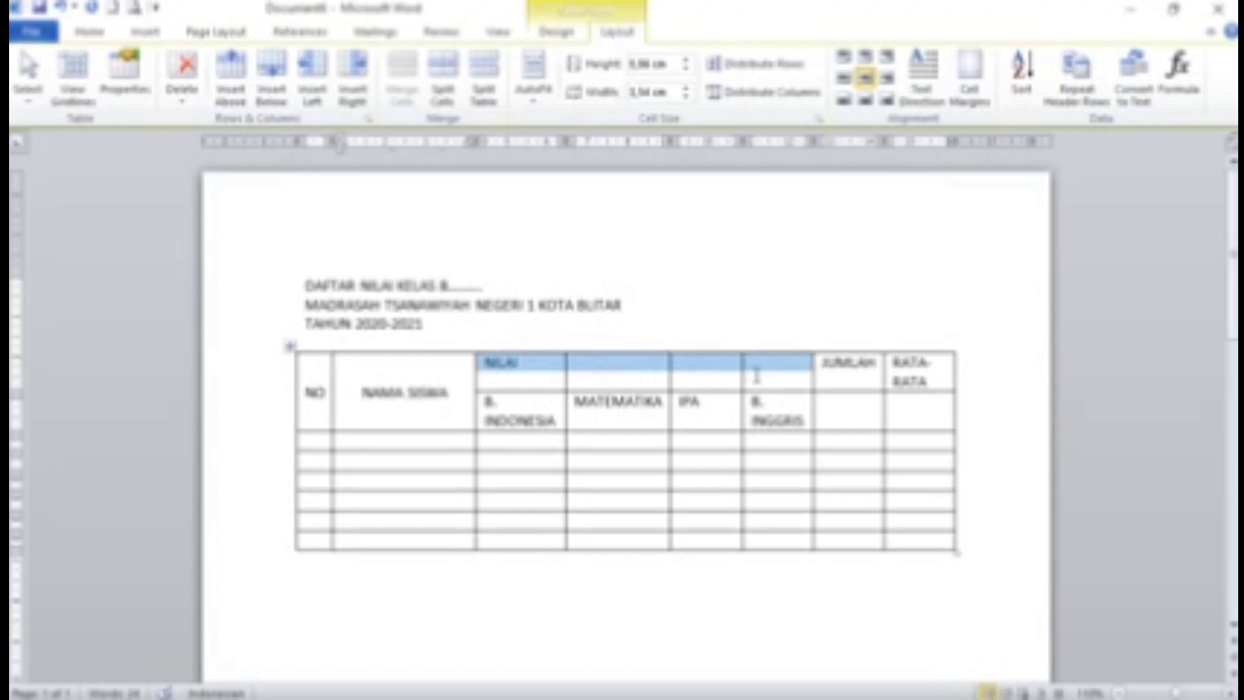
Merge NILAI across the four subject columns and centre it
drag(757, 376, 738, 363)
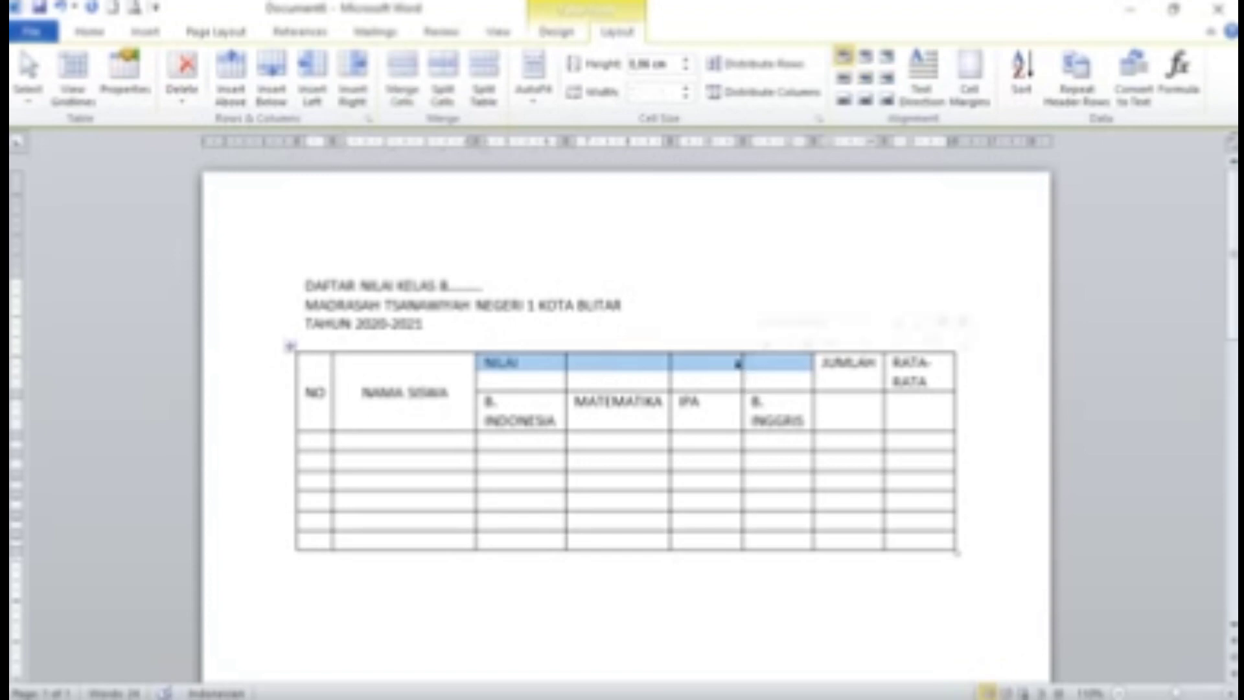
click(403, 70)
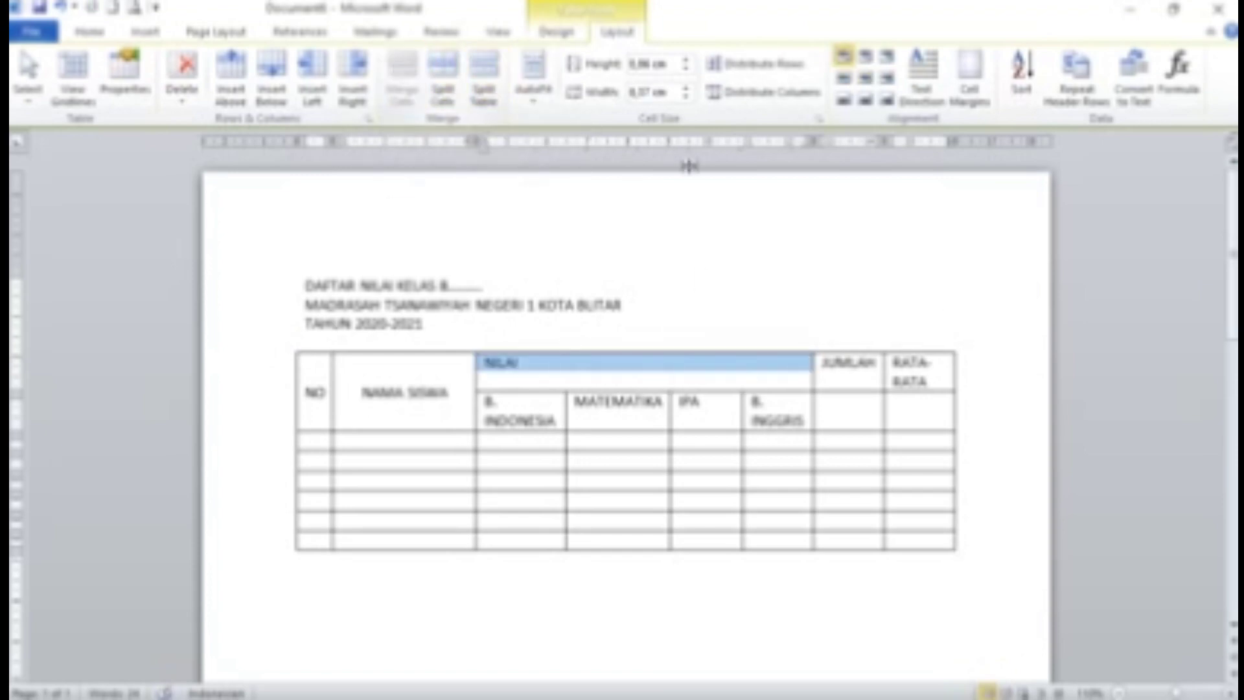
click(867, 79)
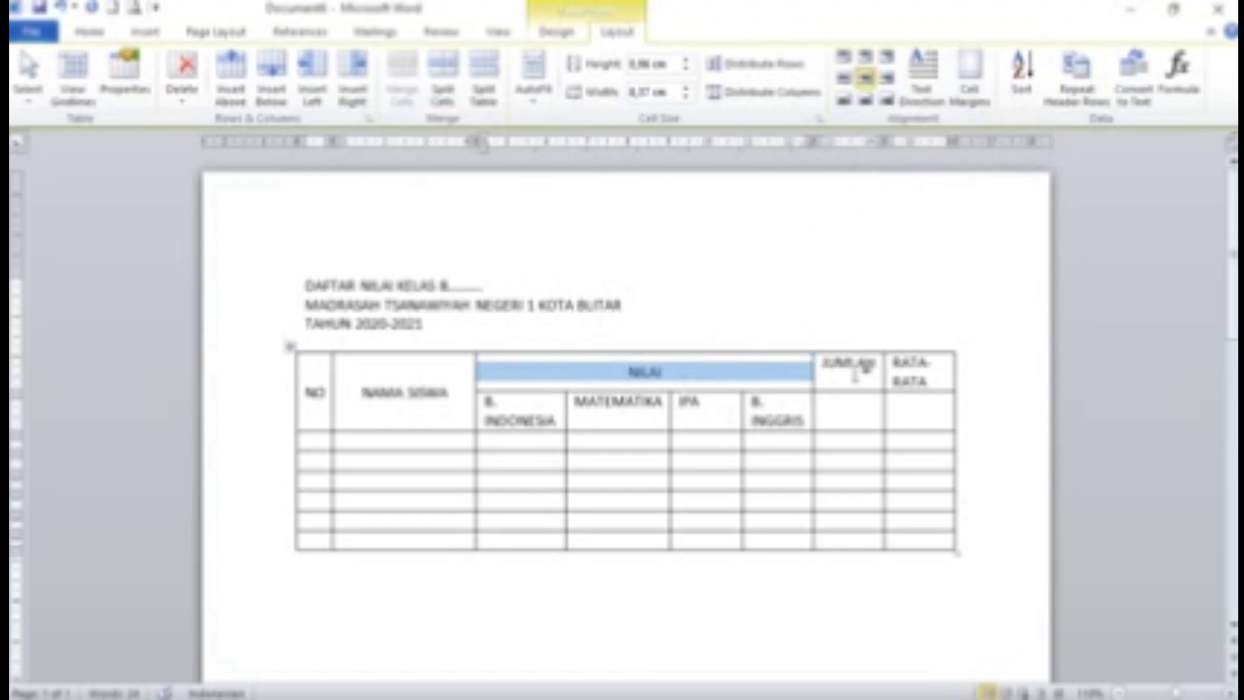
Merge JUMLAH and RATA-RATA each with the cell below and centre them
drag(827, 363, 842, 420)
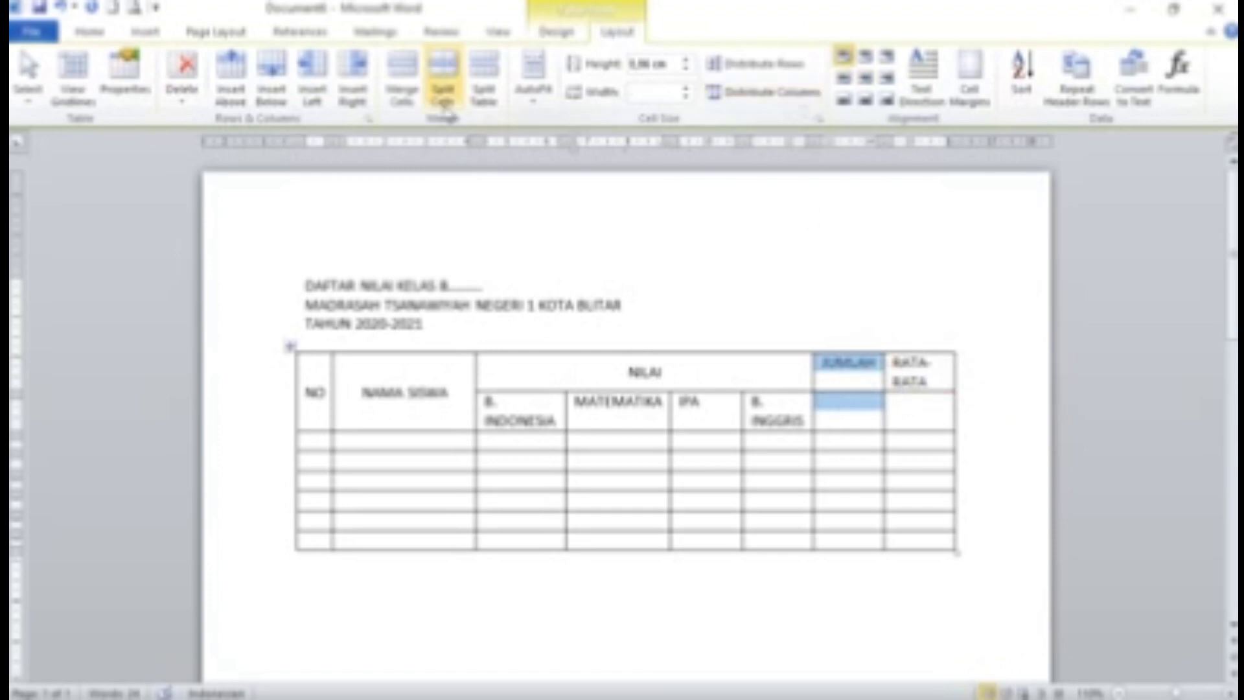
click(401, 82)
click(866, 78)
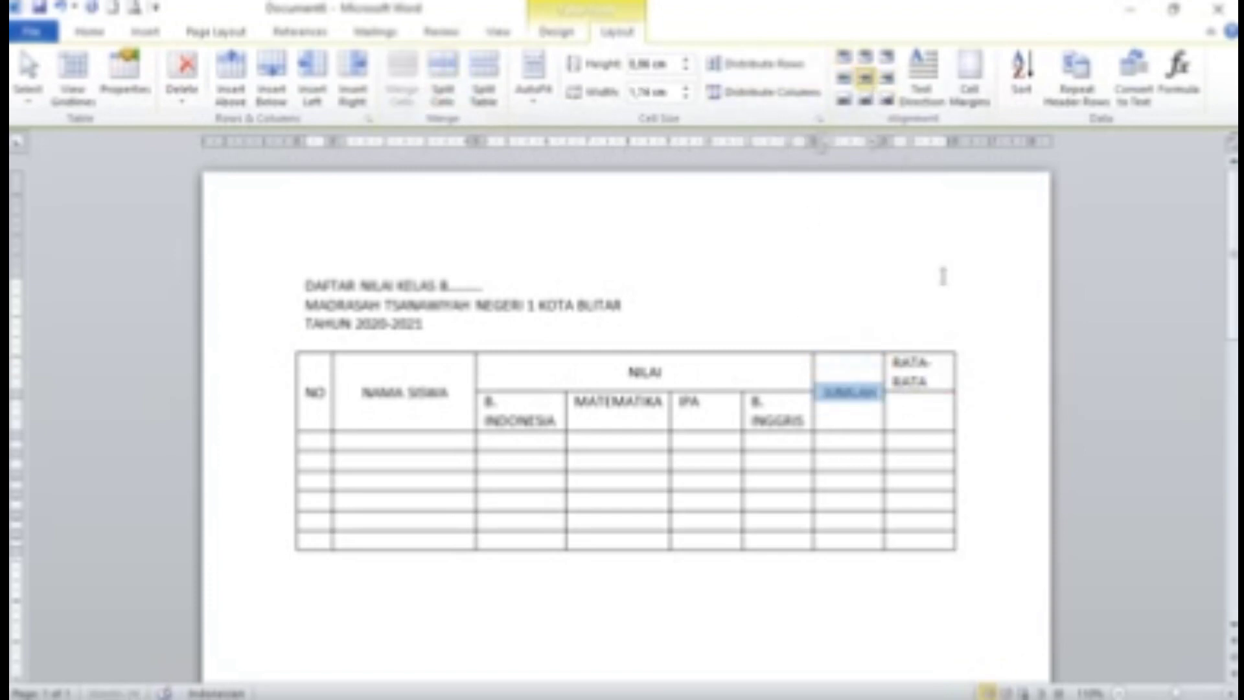
drag(900, 359, 915, 405)
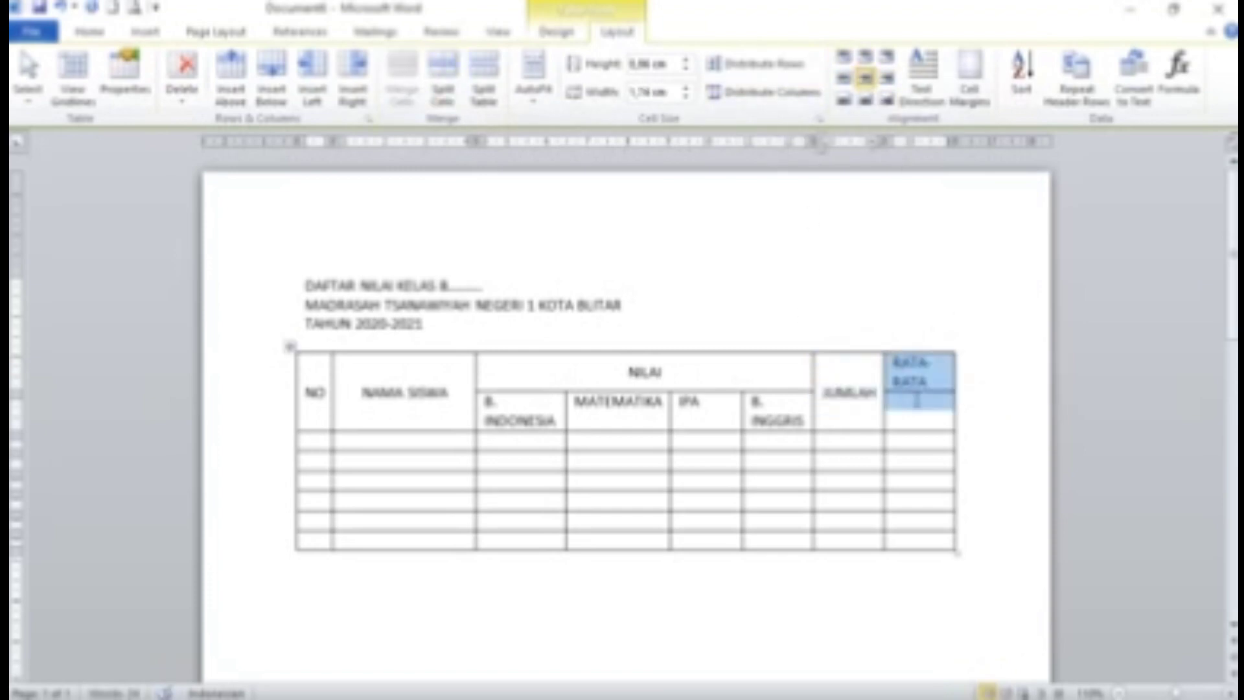
click(402, 83)
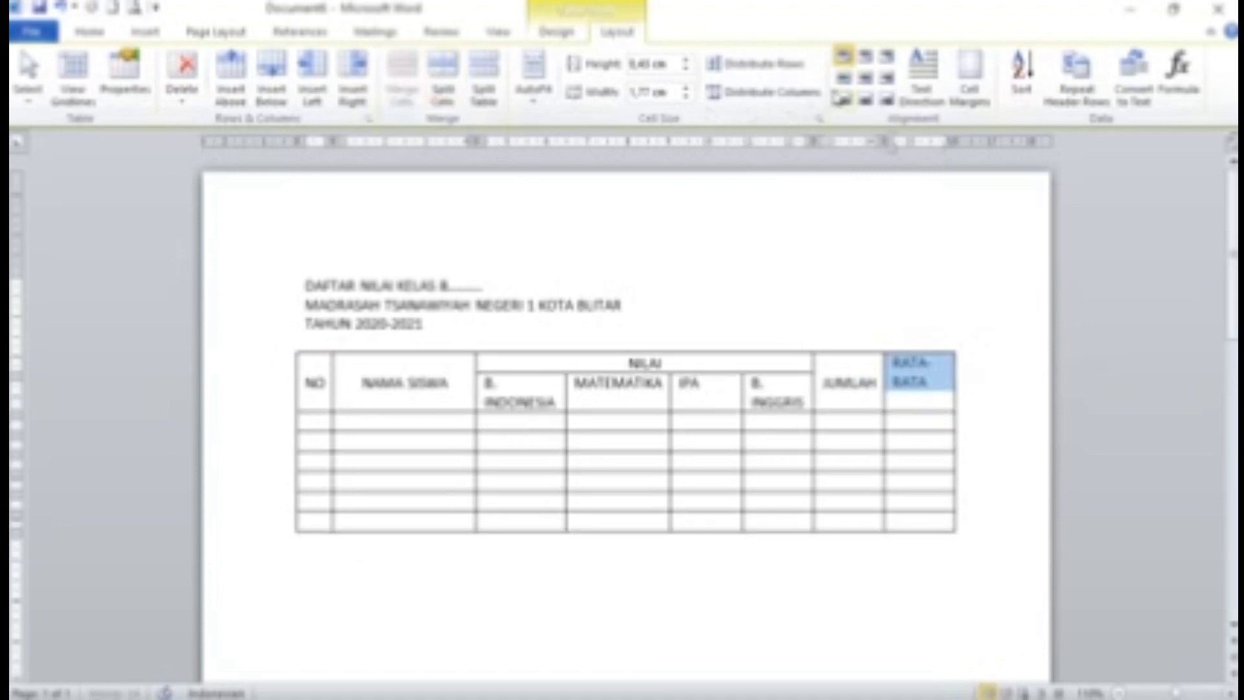
click(866, 78)
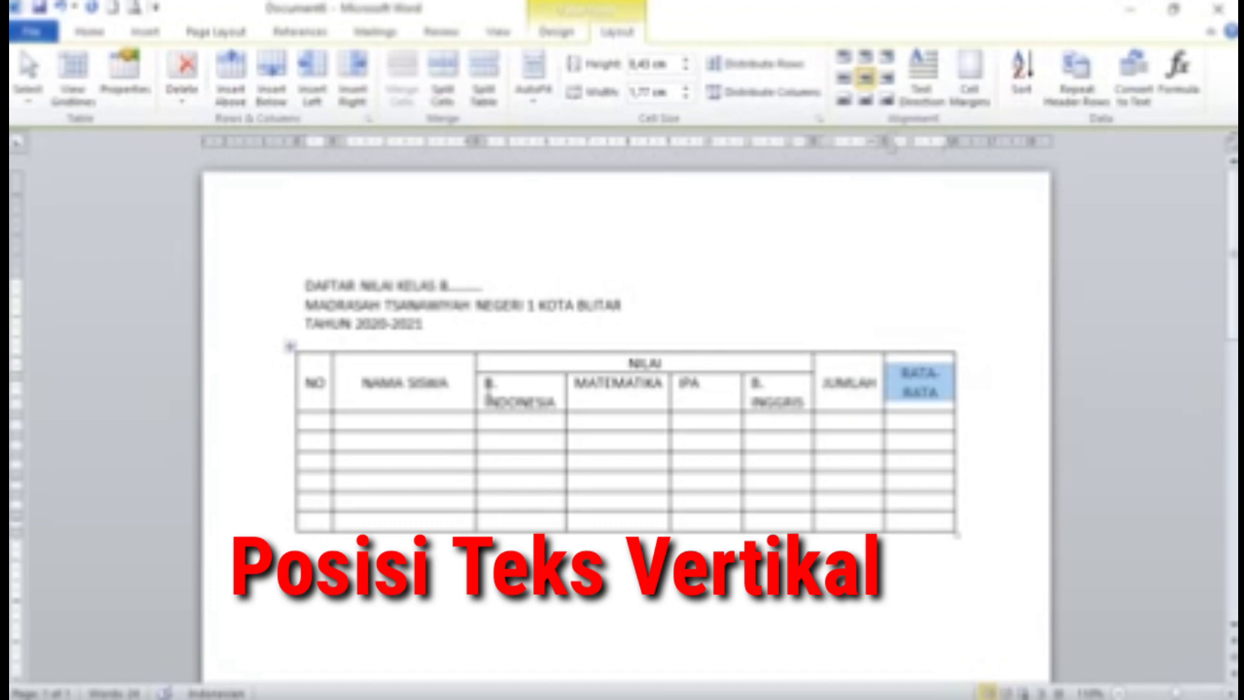
click(486, 382)
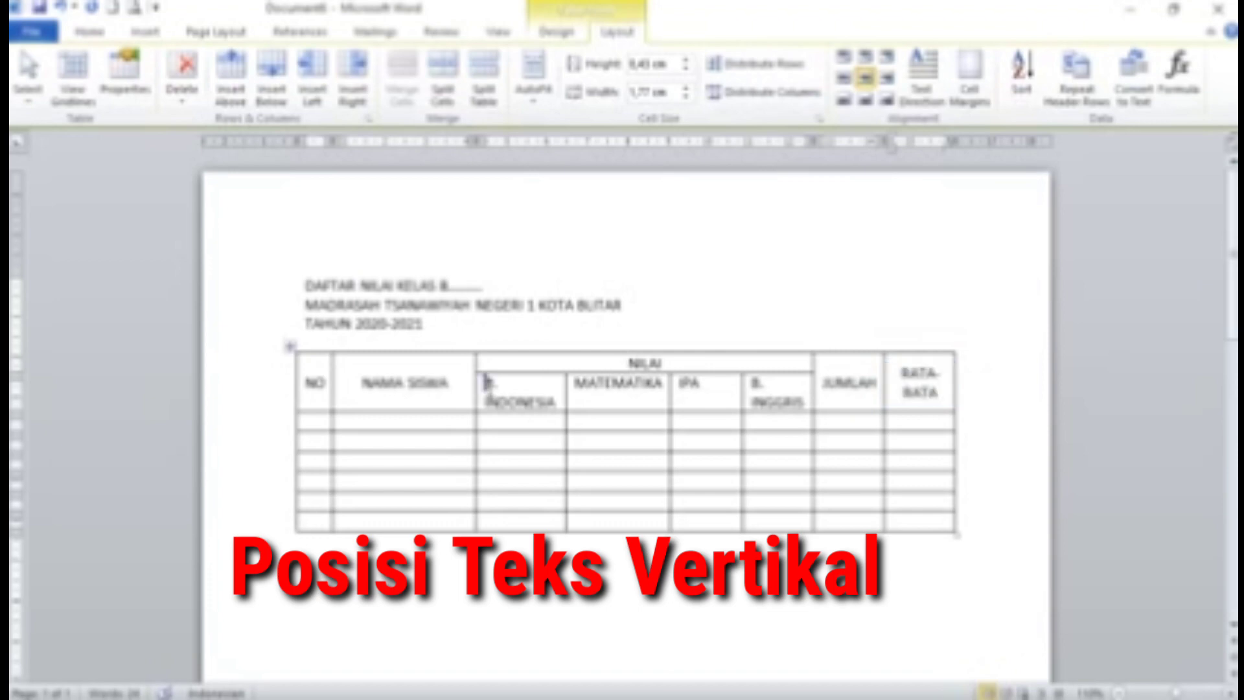
Turn B. INDONESIA, MATEMATIKA, IPA and B. INGGRIS to read bottom-to-top, centred, in a taller row
drag(486, 383, 771, 410)
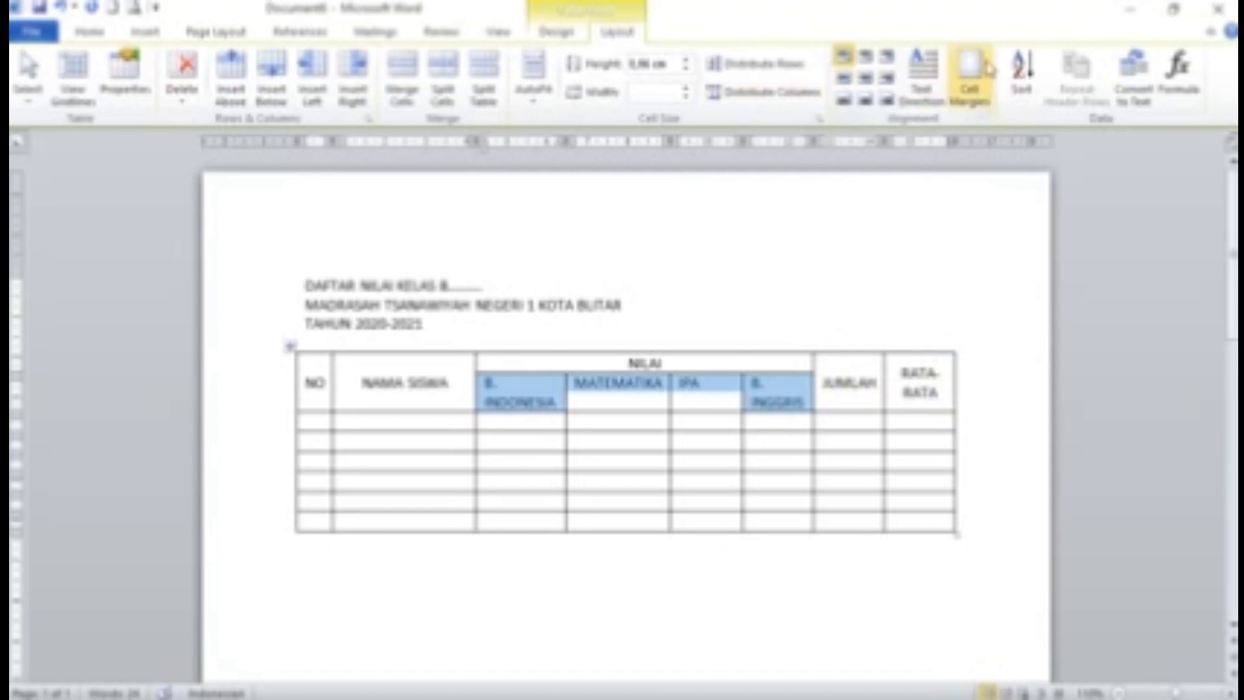
click(933, 76)
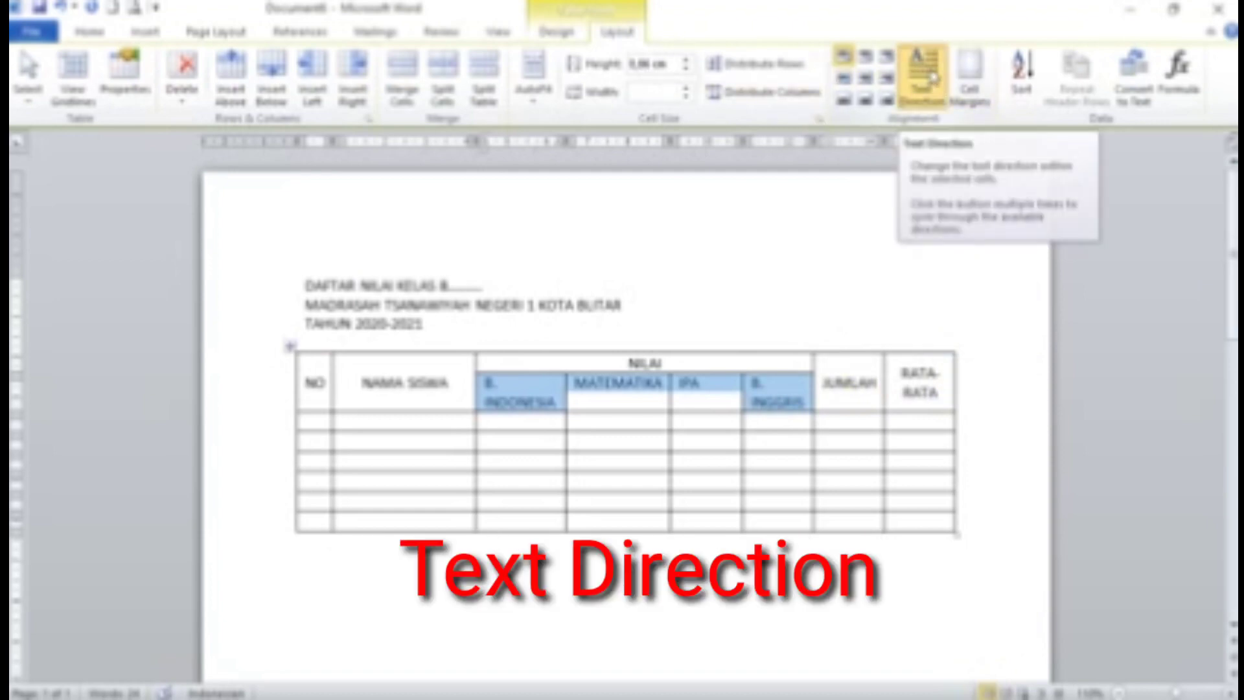
click(933, 76)
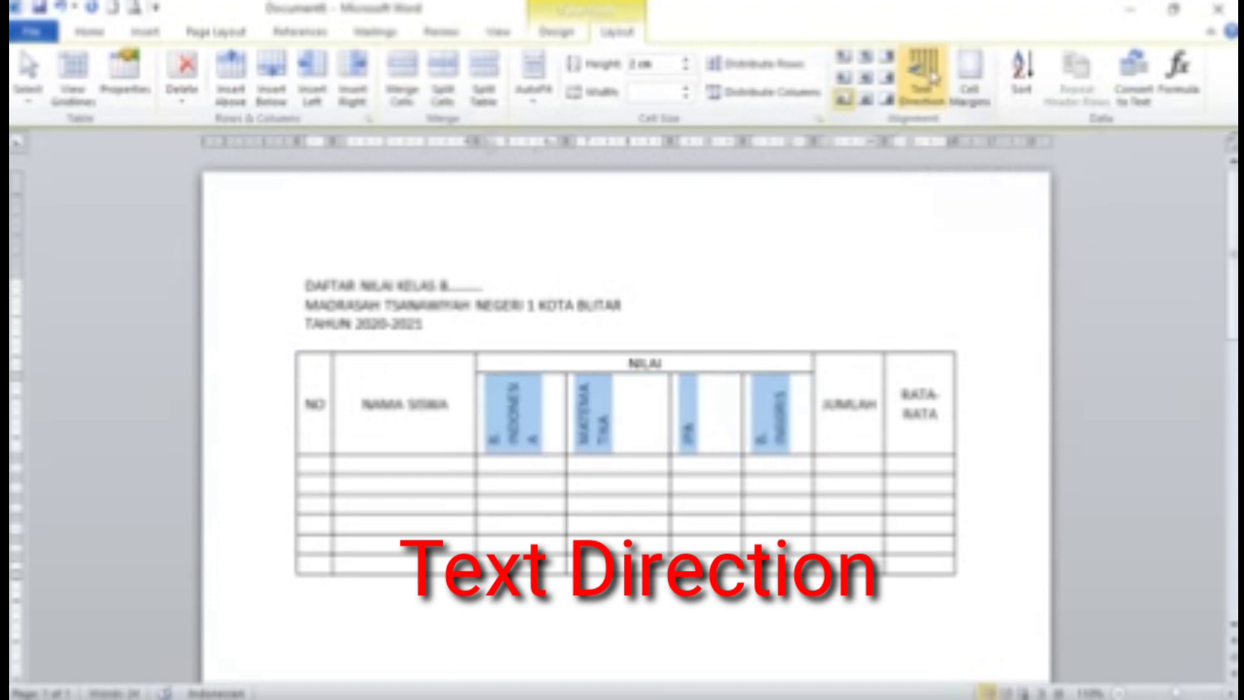
click(867, 79)
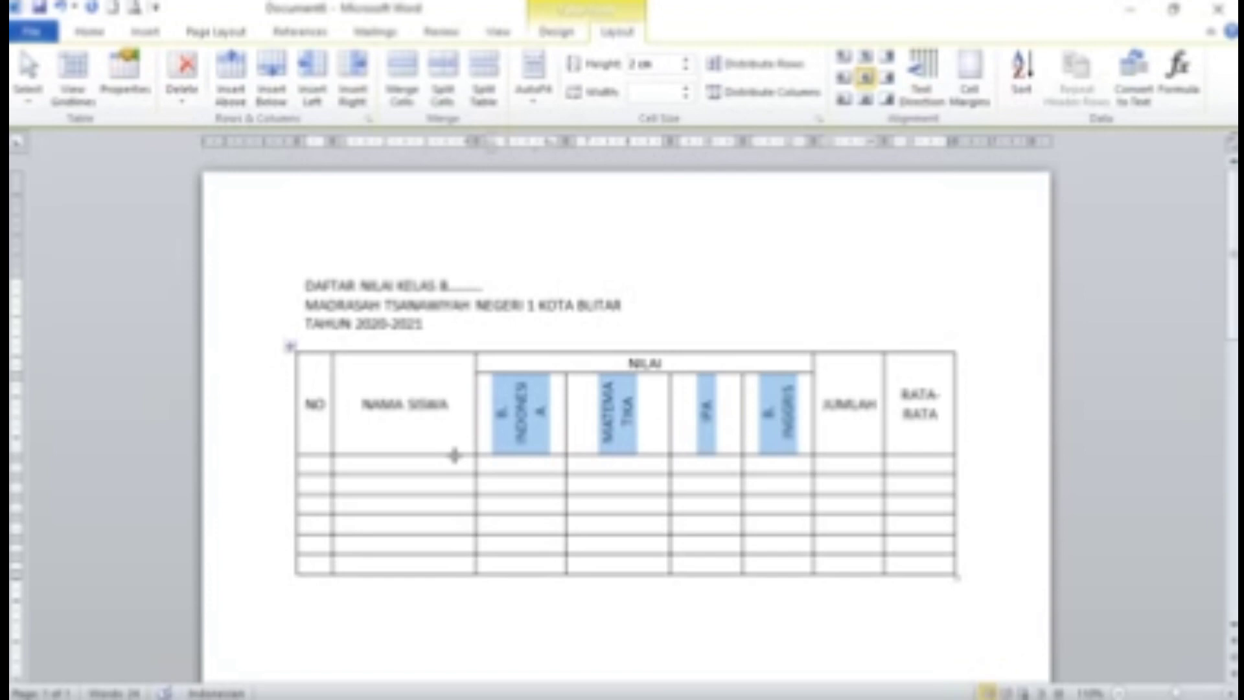
drag(454, 455, 457, 499)
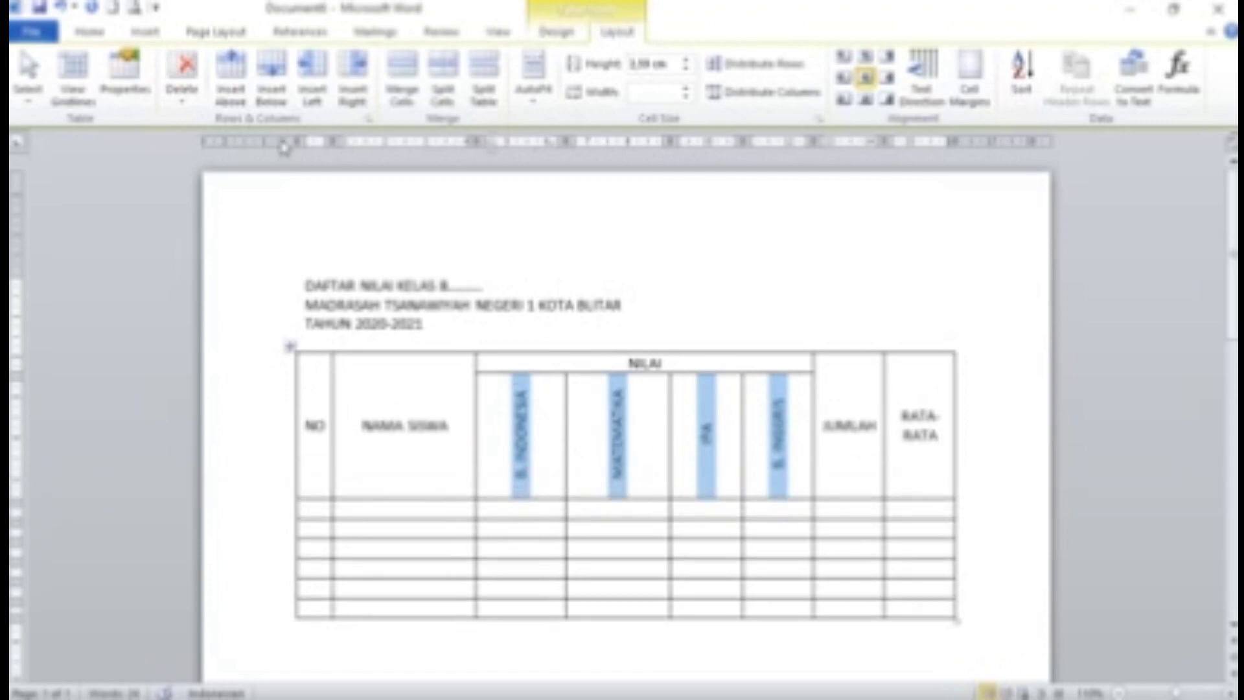
click(96, 34)
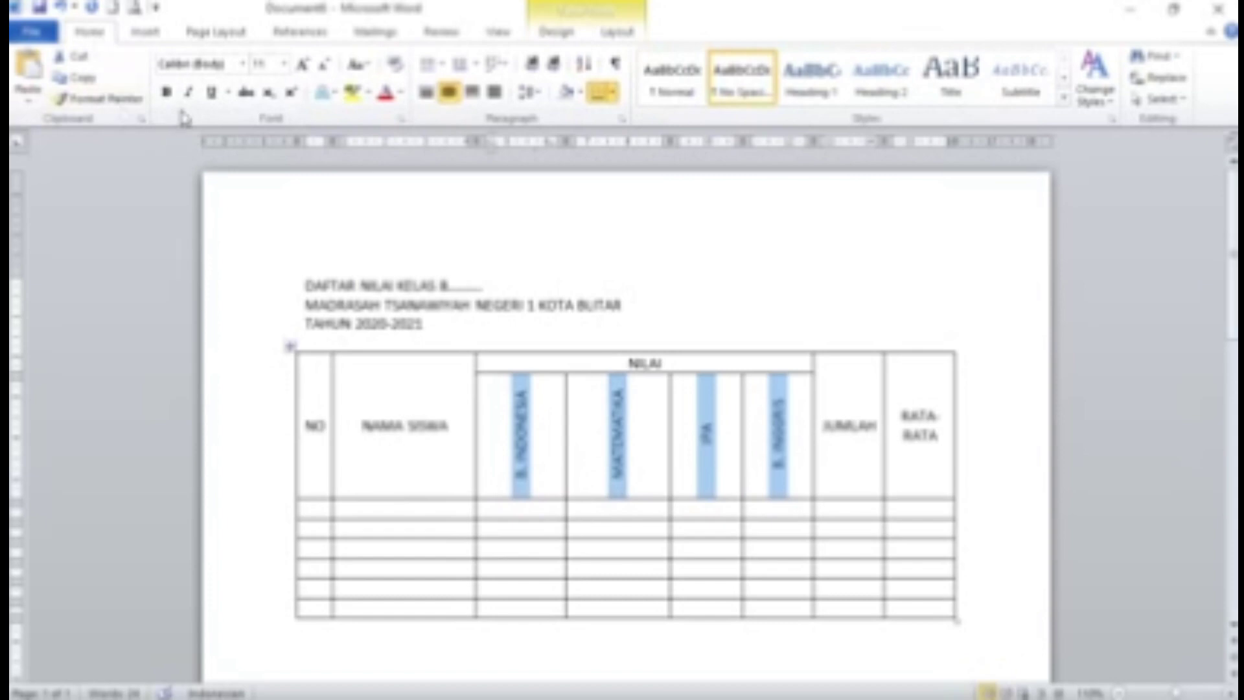
Bold the vertical subject names, then NO, NAMA SISWA, NILAI, JUMLAH and RATA-RATA
click(166, 94)
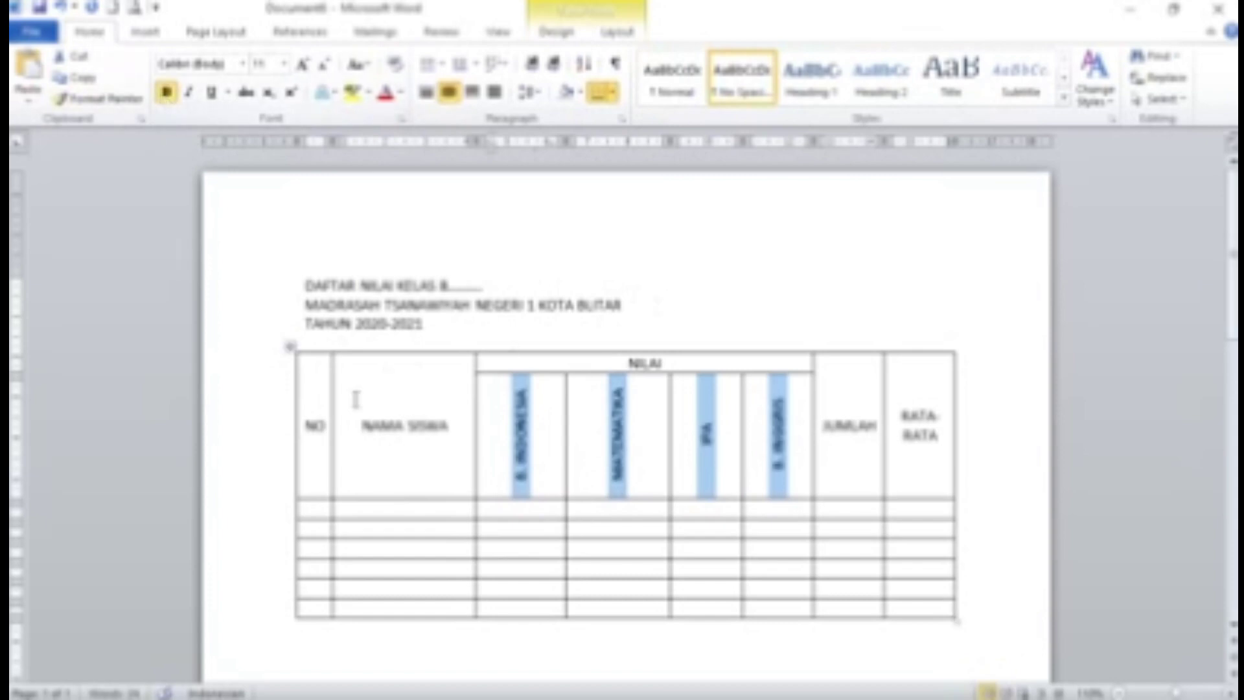
double_click(310, 426)
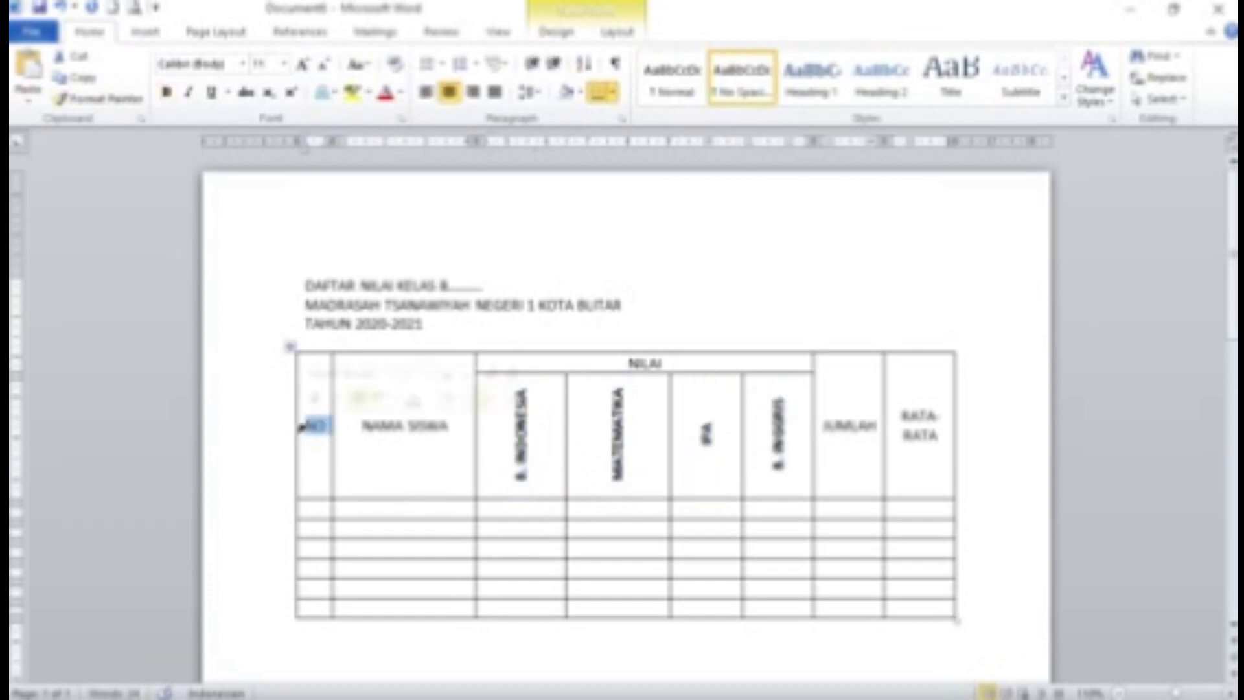
drag(316, 434, 905, 456)
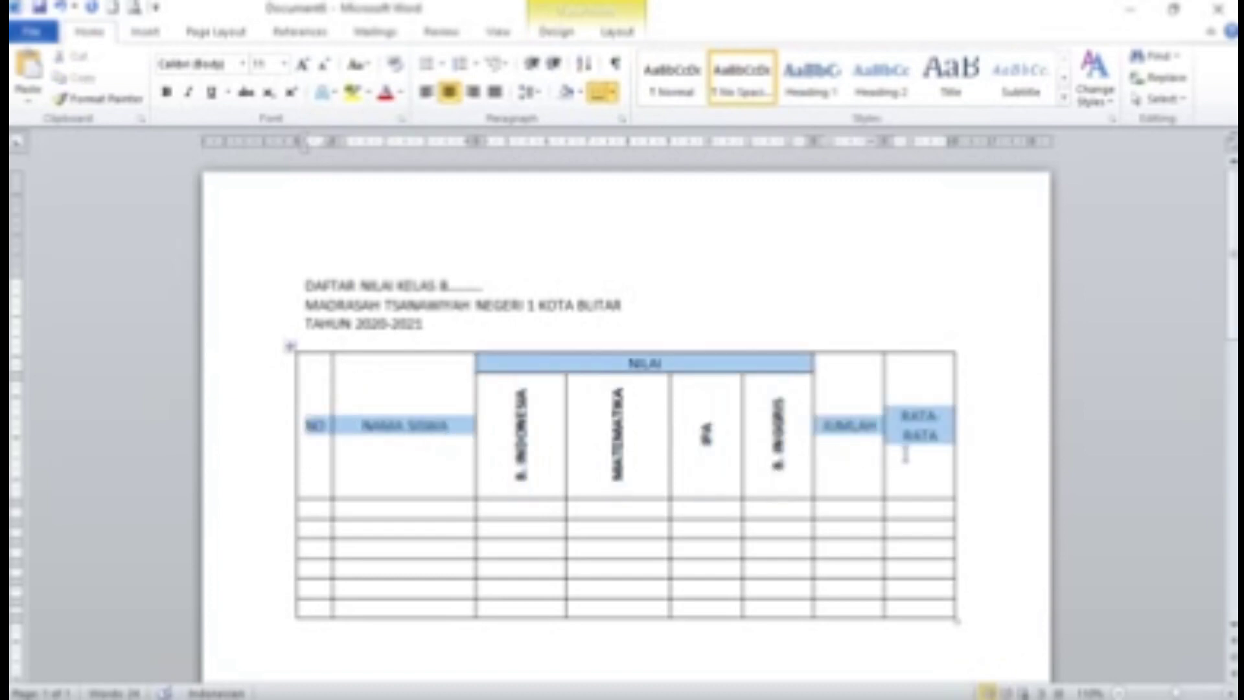
click(167, 93)
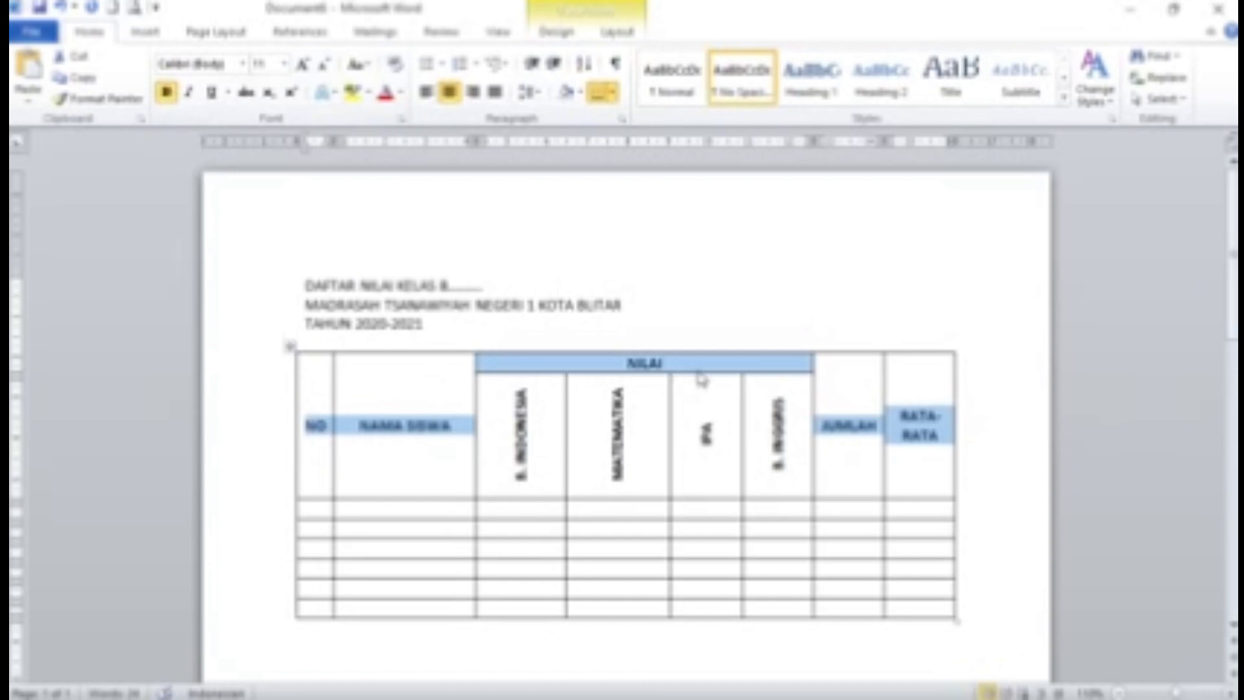
scroll(700, 403, down, 1)
click(319, 451)
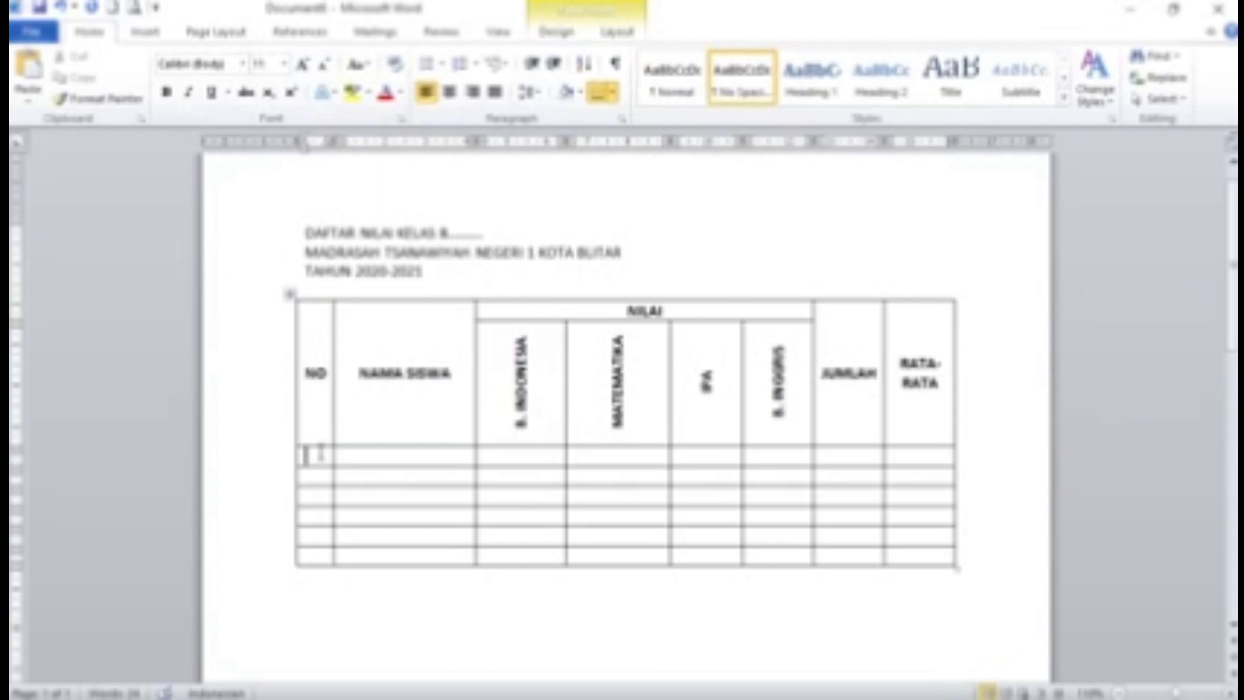
Number the NO column's first six rows 1 through 6, then show the table Layout commands
text(1)
key(Down)
text(2)
key(Down)
text(3)
key(Down)
text(4)
key(Down)
text(5)
key(Down)
text(6)
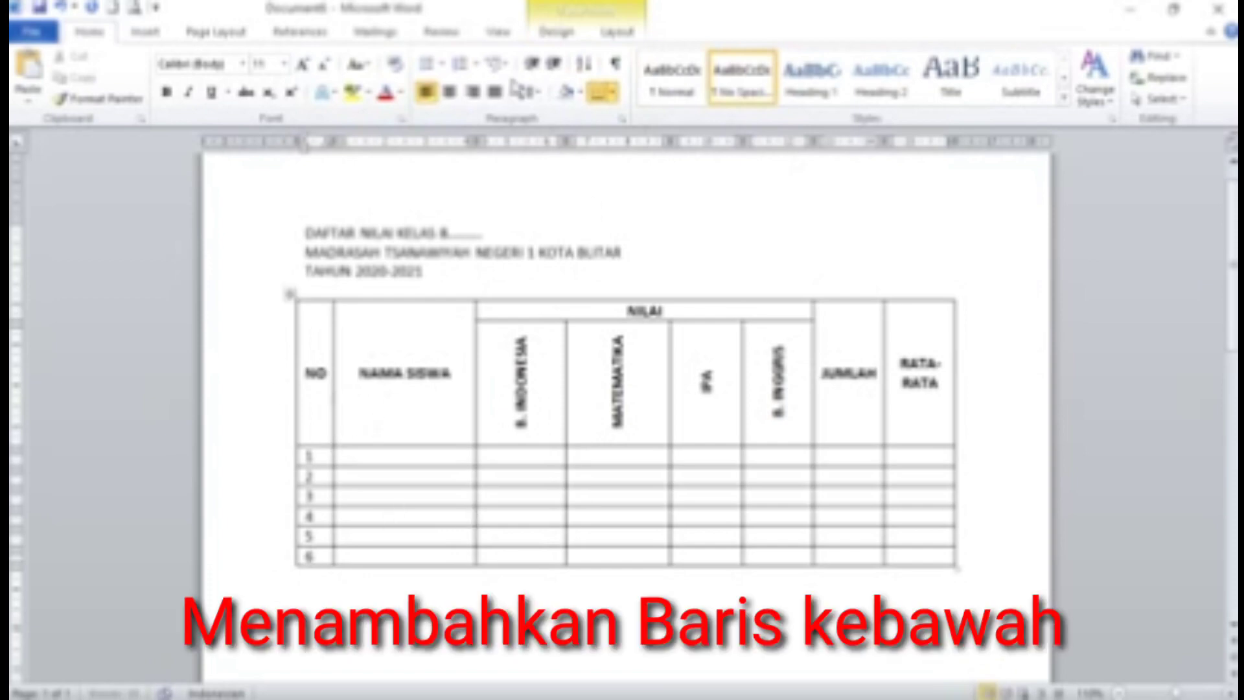
click(617, 31)
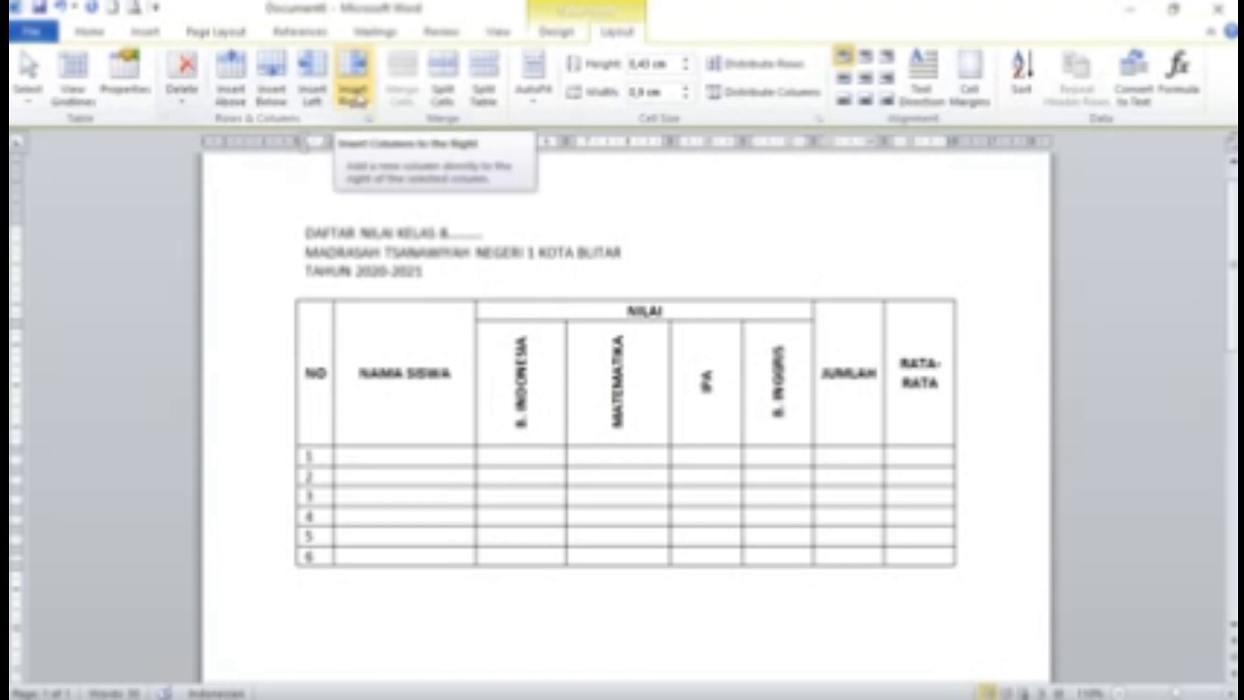
Add four new rows below the table's last row
click(277, 92)
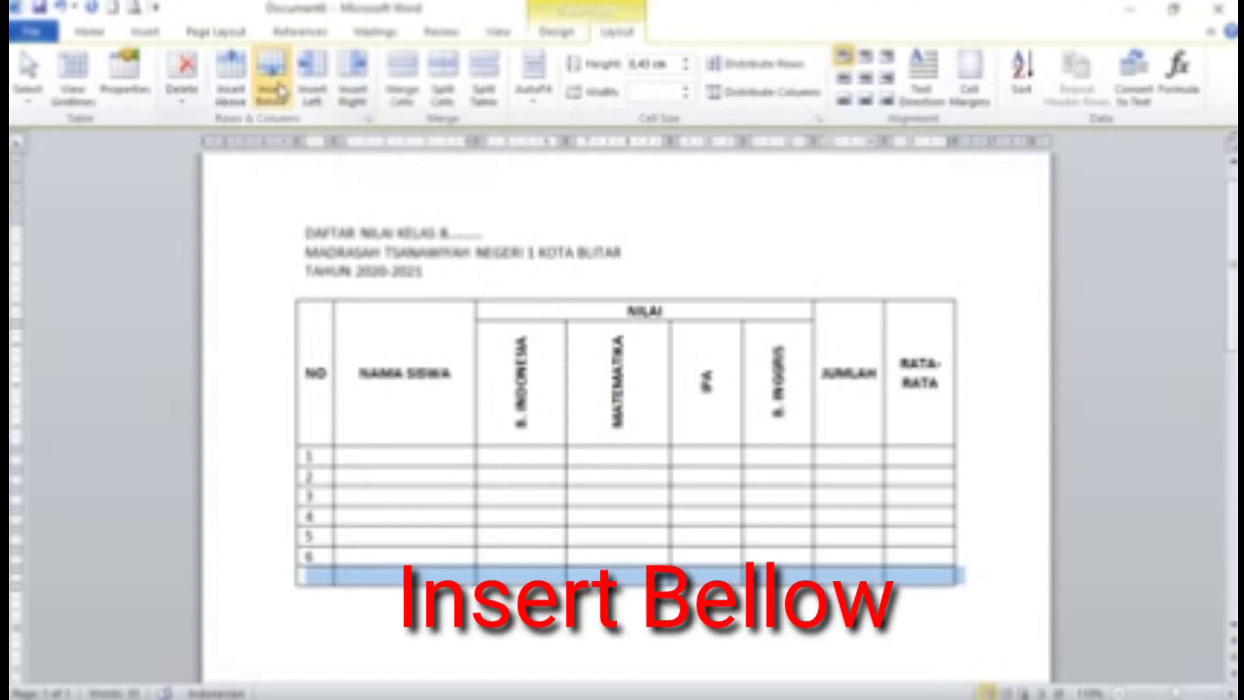
click(280, 92)
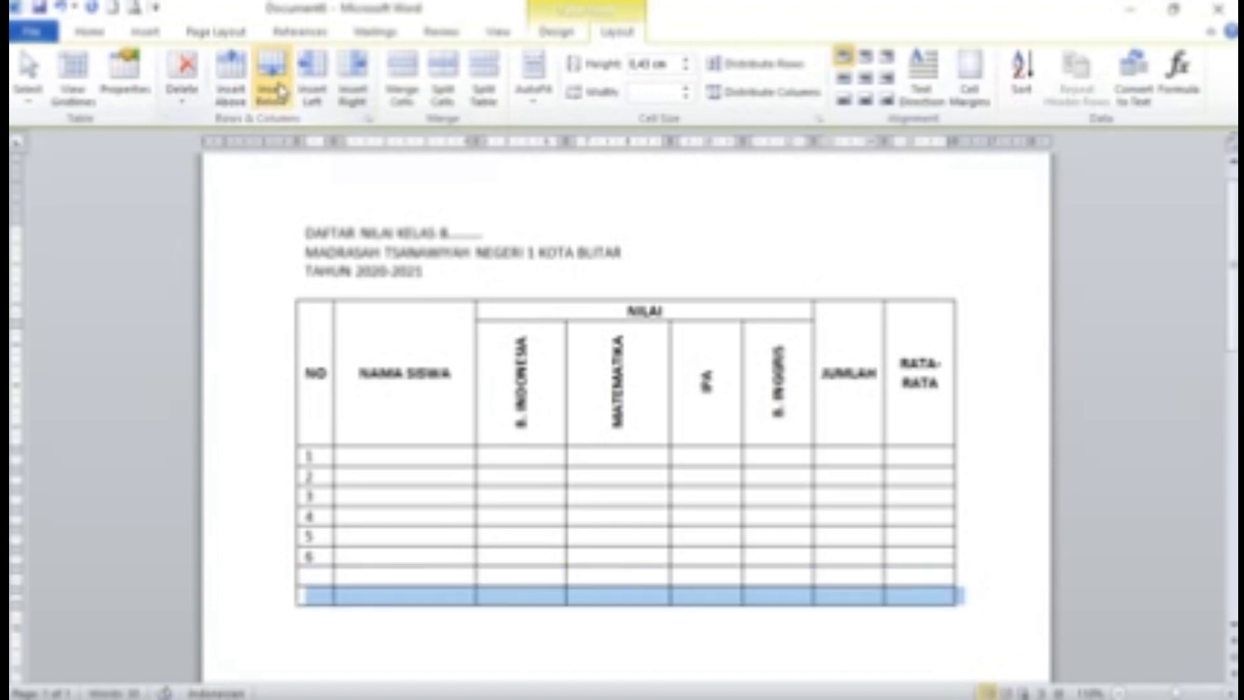
click(280, 92)
click(280, 92)
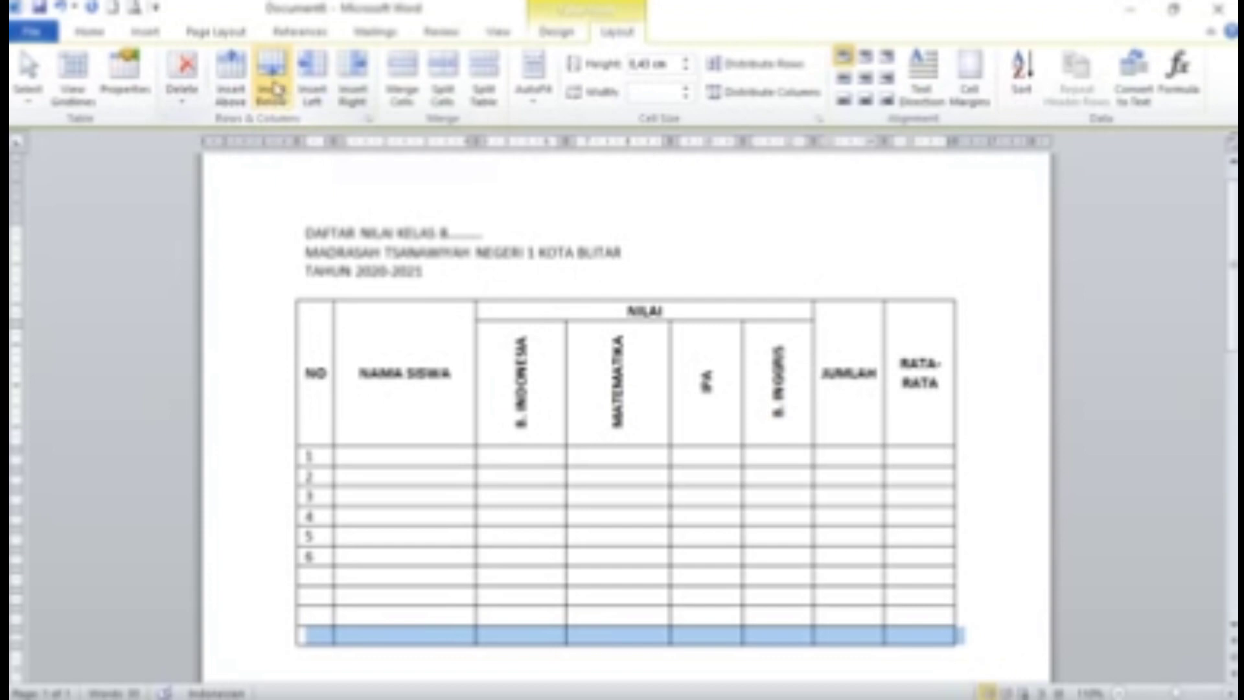
Number the new rows 7, 8, 9 and 10 in the NO column
click(319, 575)
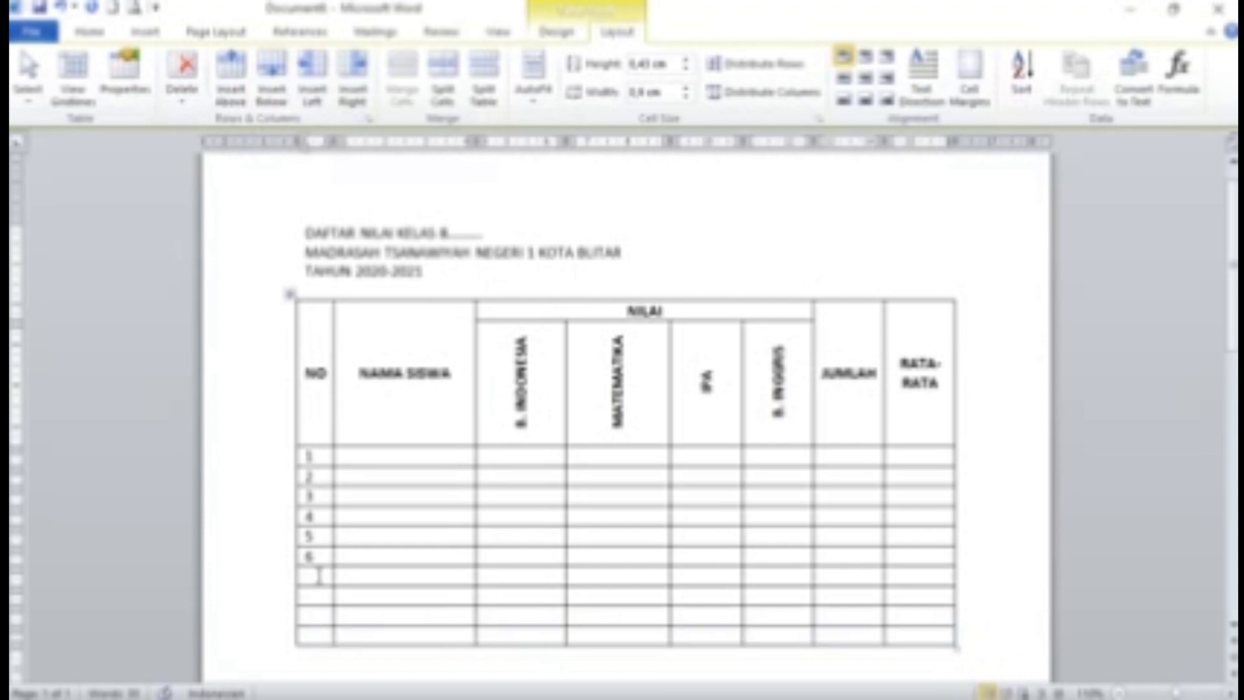
text(7)
key(Down)
text(8)
key(Down)
text(9)
key(Down)
text(10)
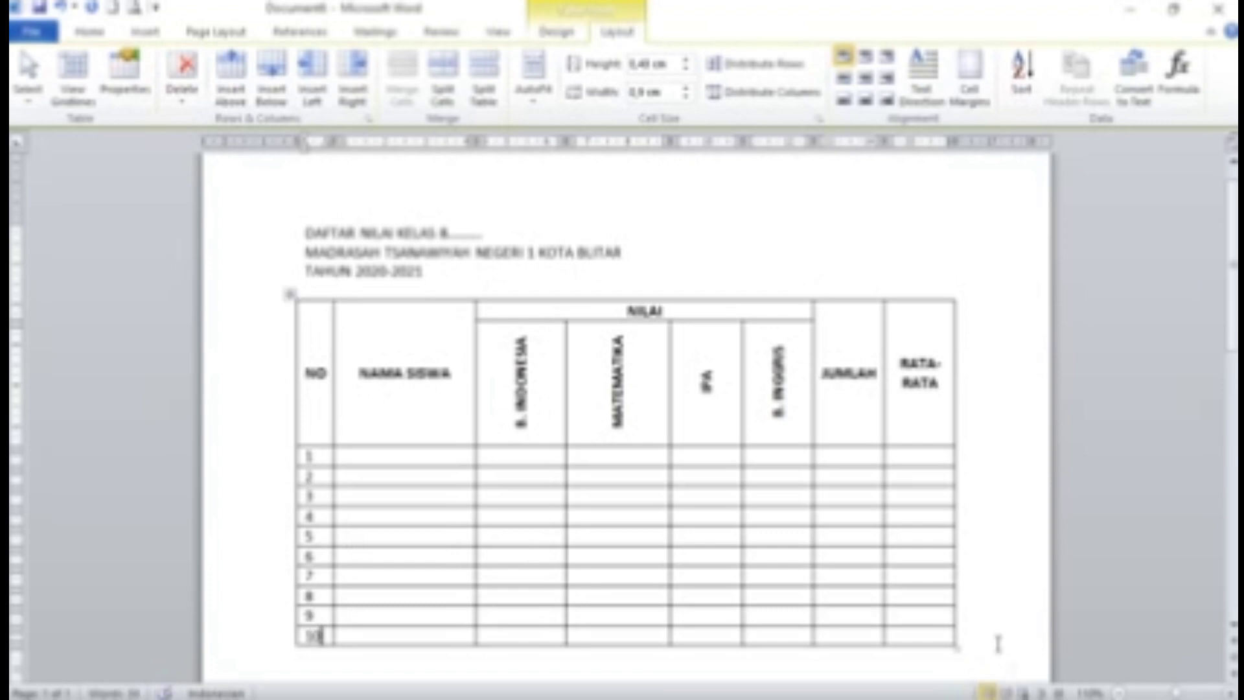
Add two more blank rows at the bottom and select row 11's first two cells
click(272, 81)
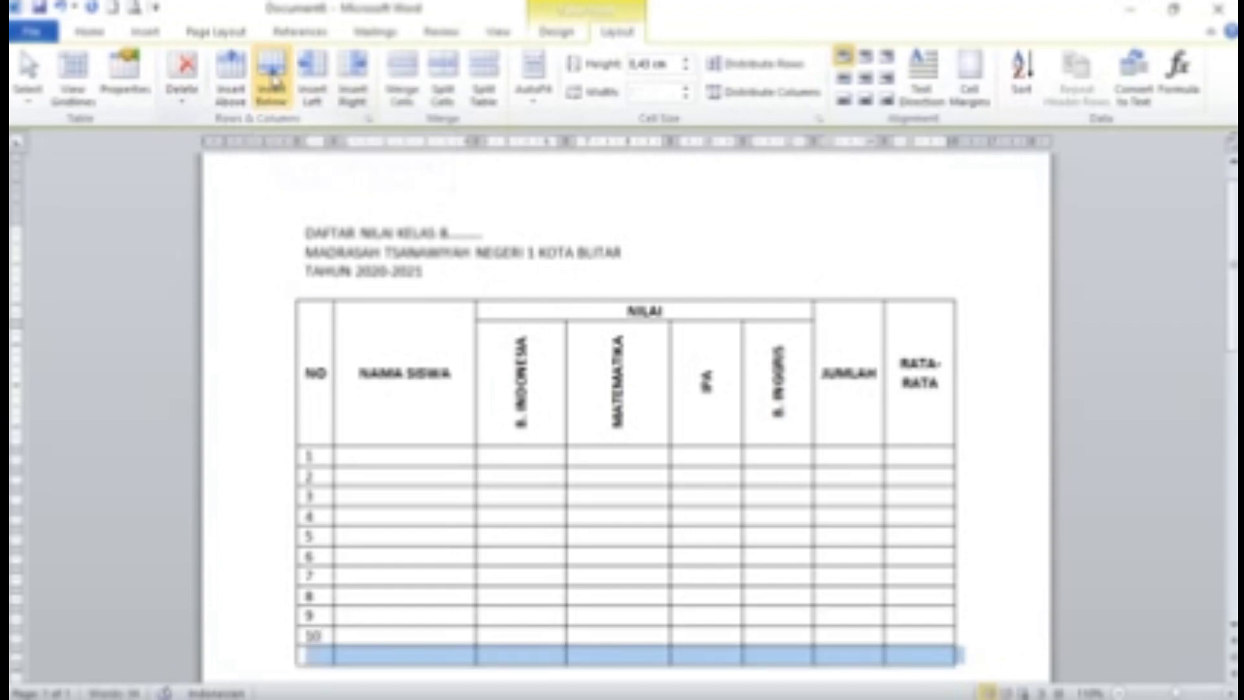
click(272, 81)
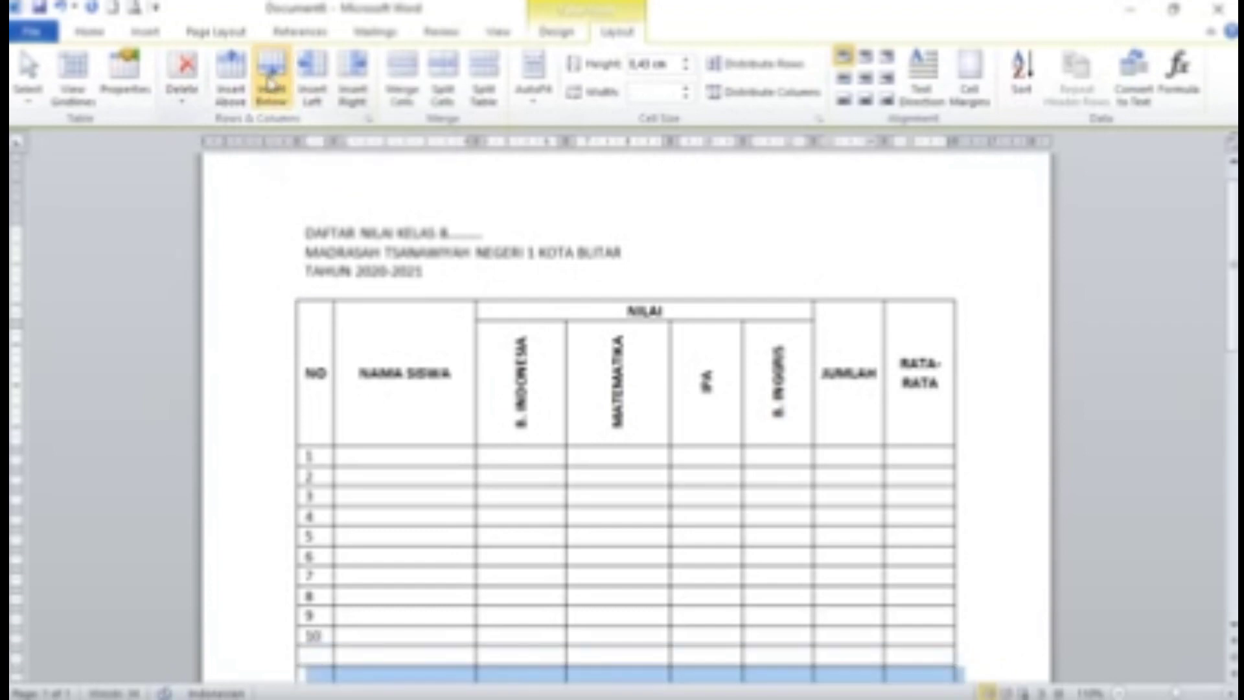
scroll(373, 655, down, 1)
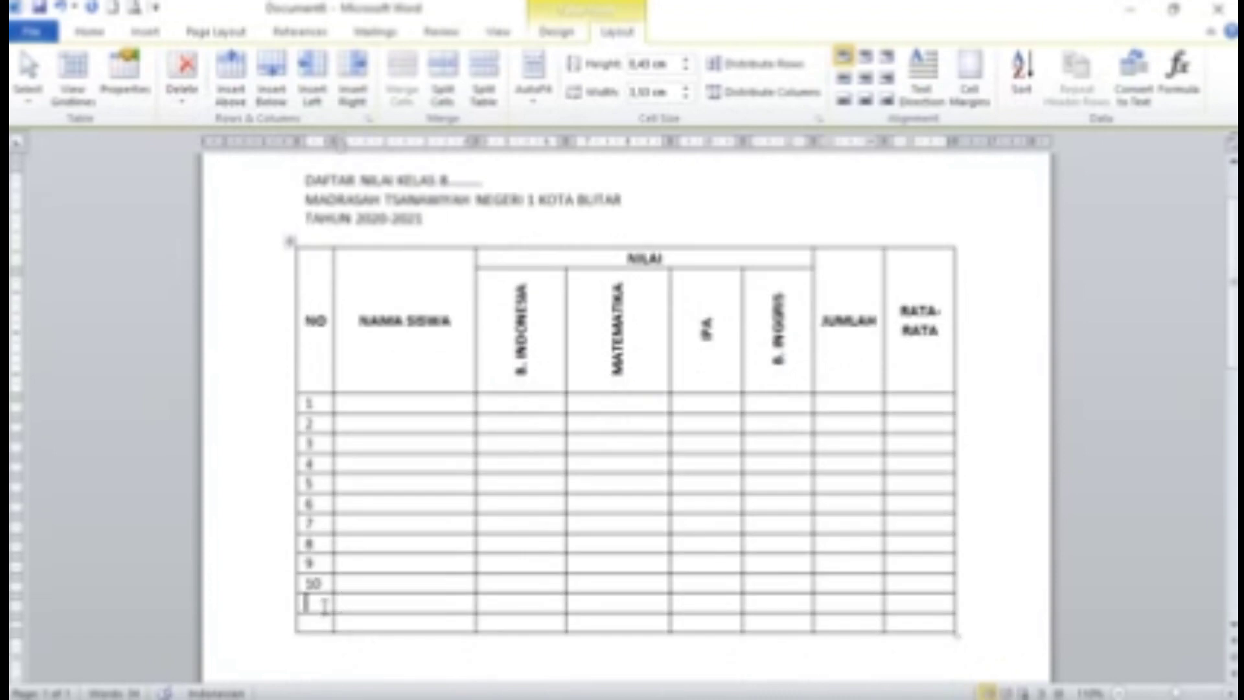
drag(305, 604, 376, 607)
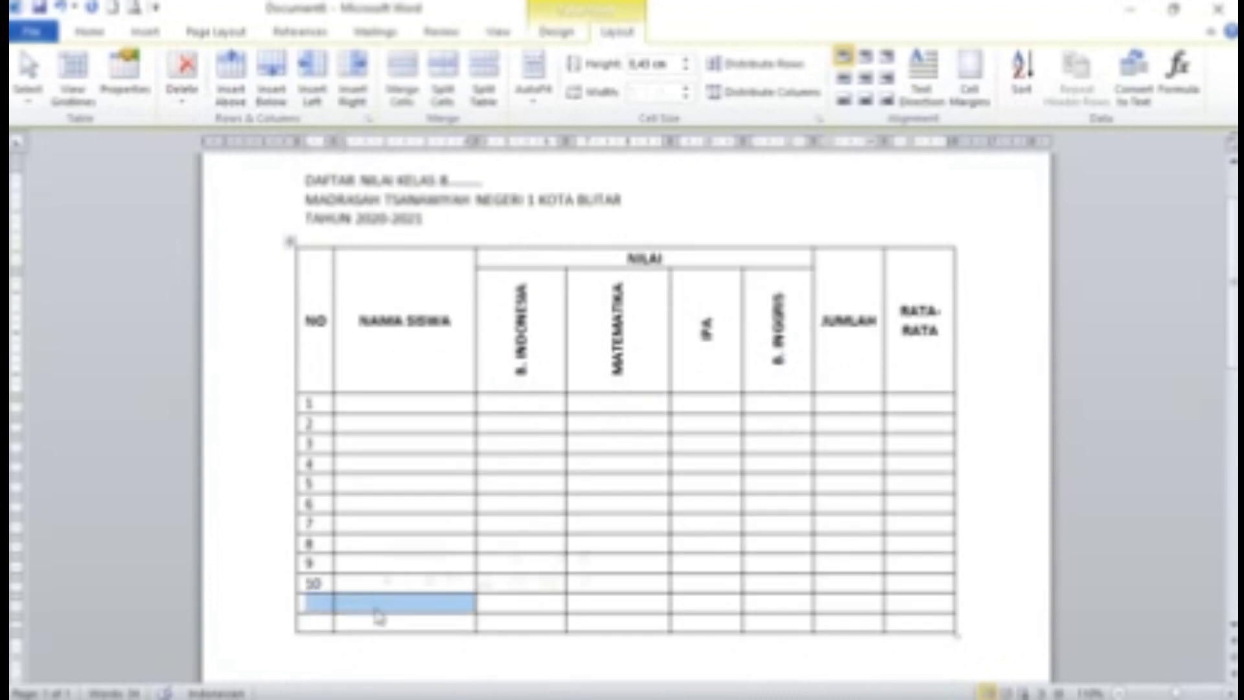
Merge and centre the first two cells of rows 11 and 12
click(400, 68)
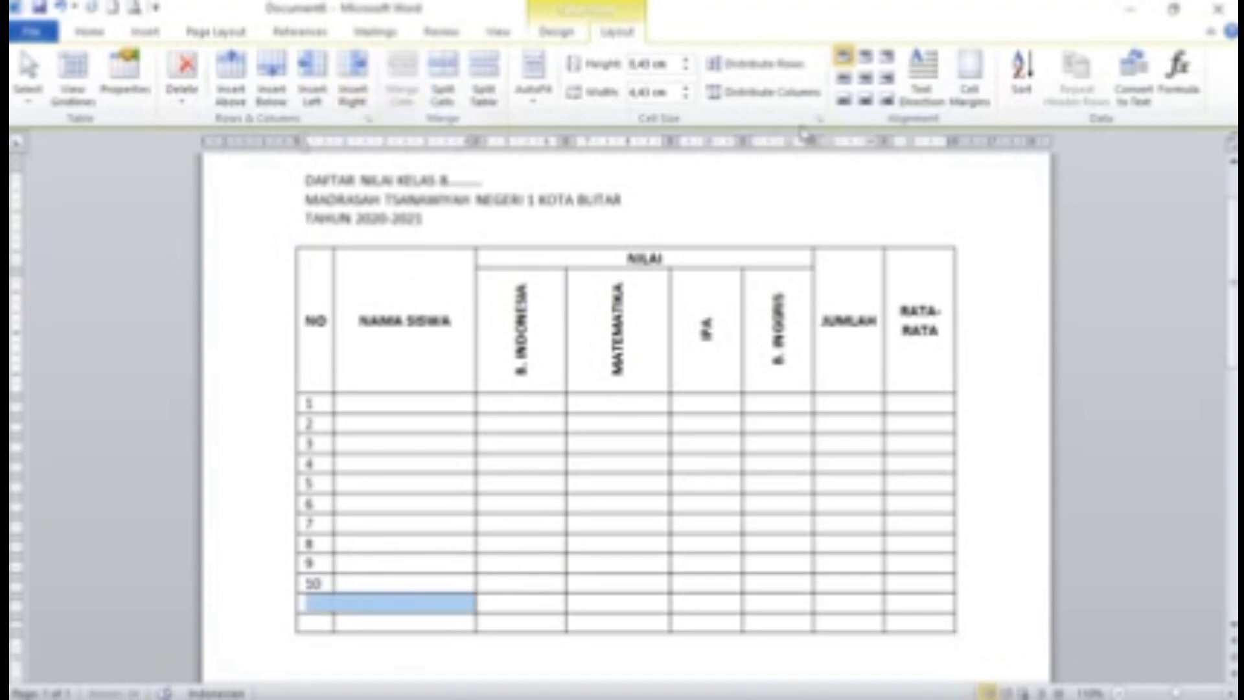
click(866, 78)
drag(314, 621, 373, 621)
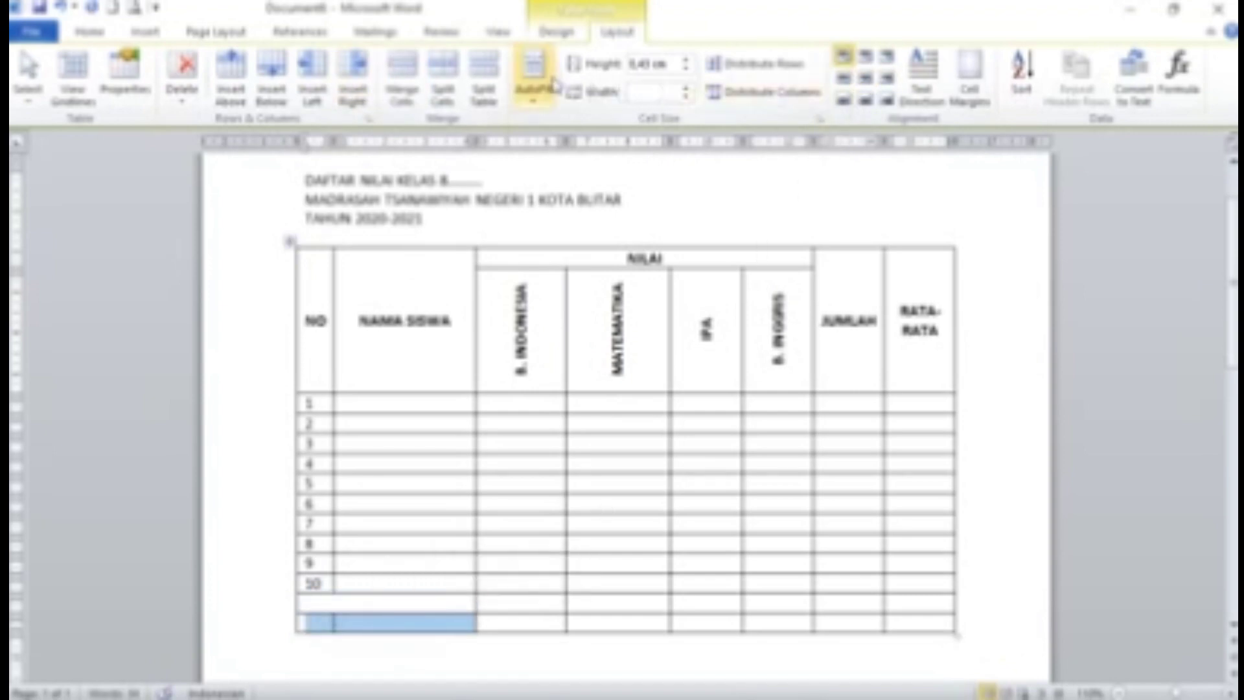
click(402, 71)
click(866, 78)
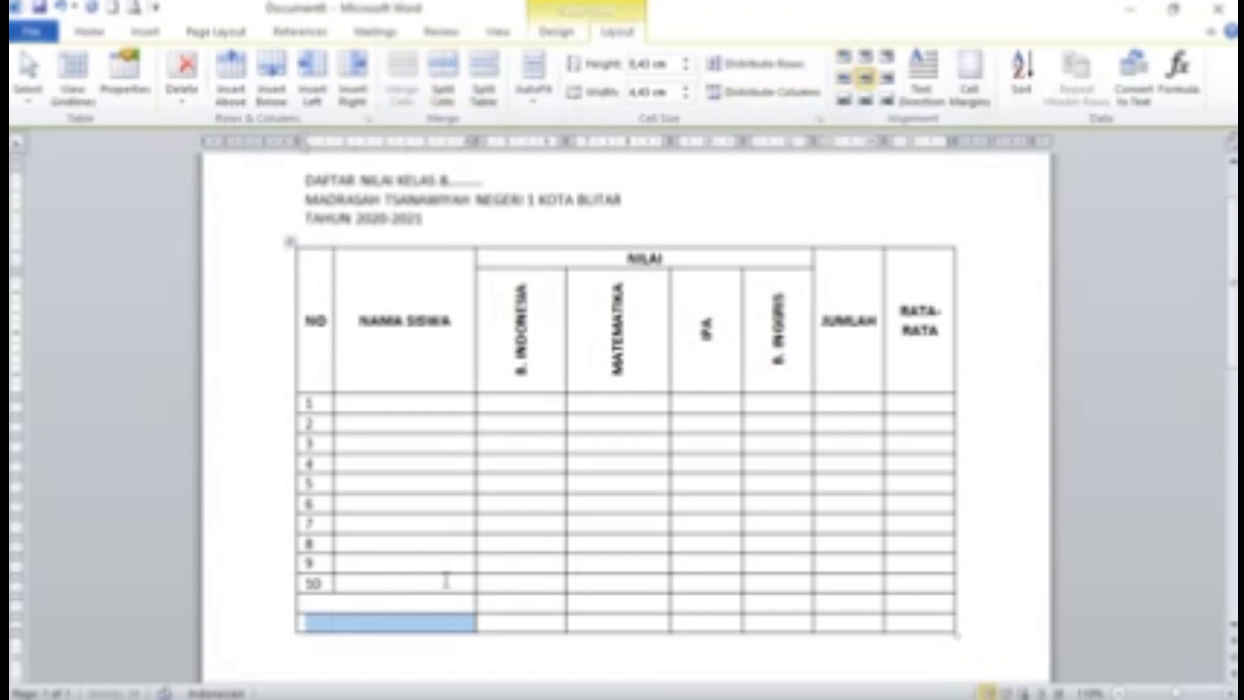
Label the merged cells JUMLAH and RATA-RATA
click(408, 606)
text(JUMLAH)
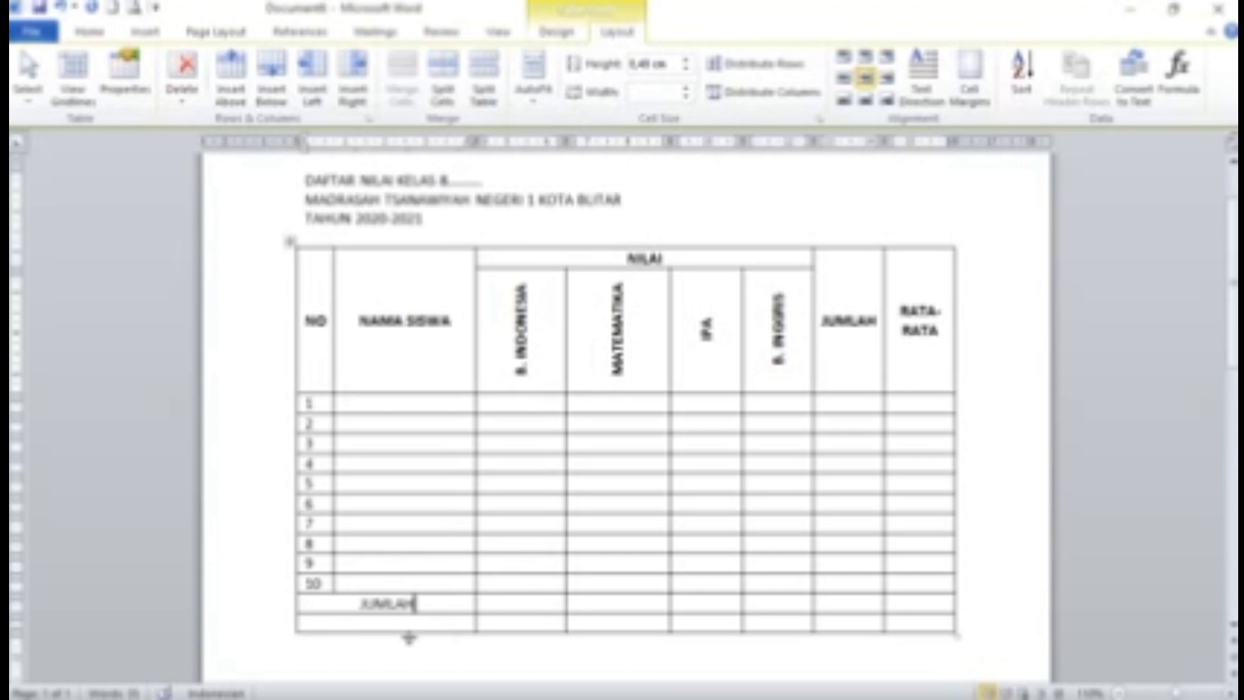
click(389, 622)
text(RATA)
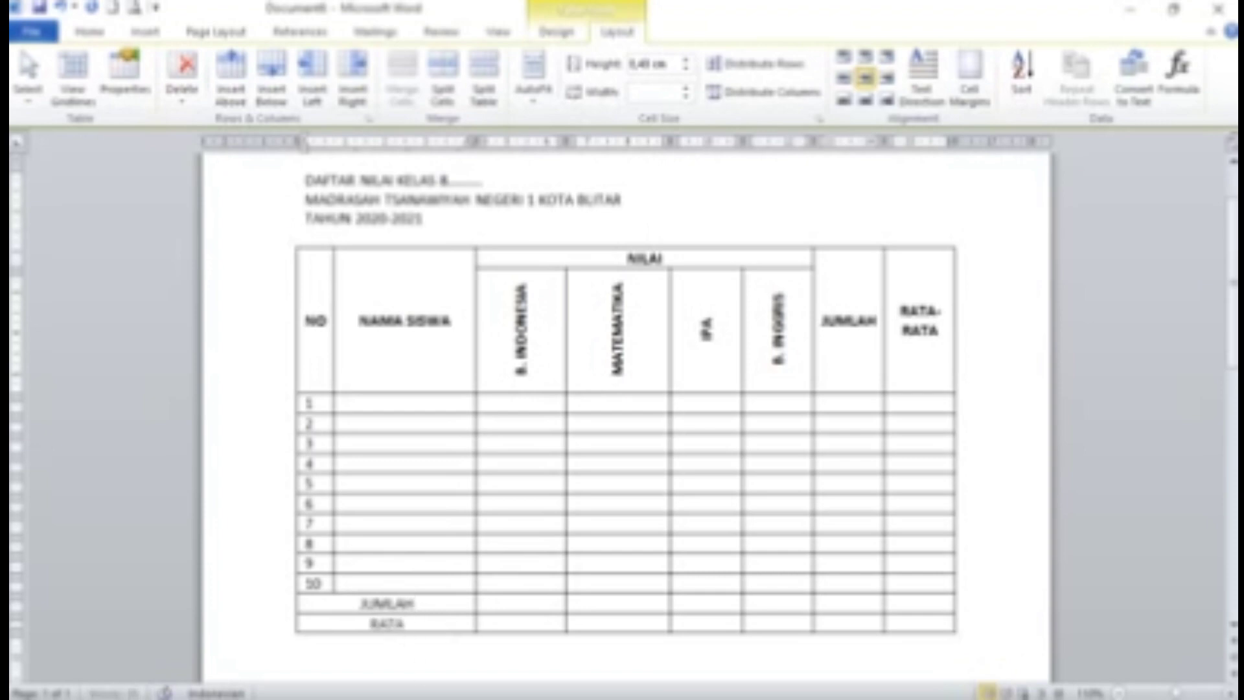
text(-RATA)
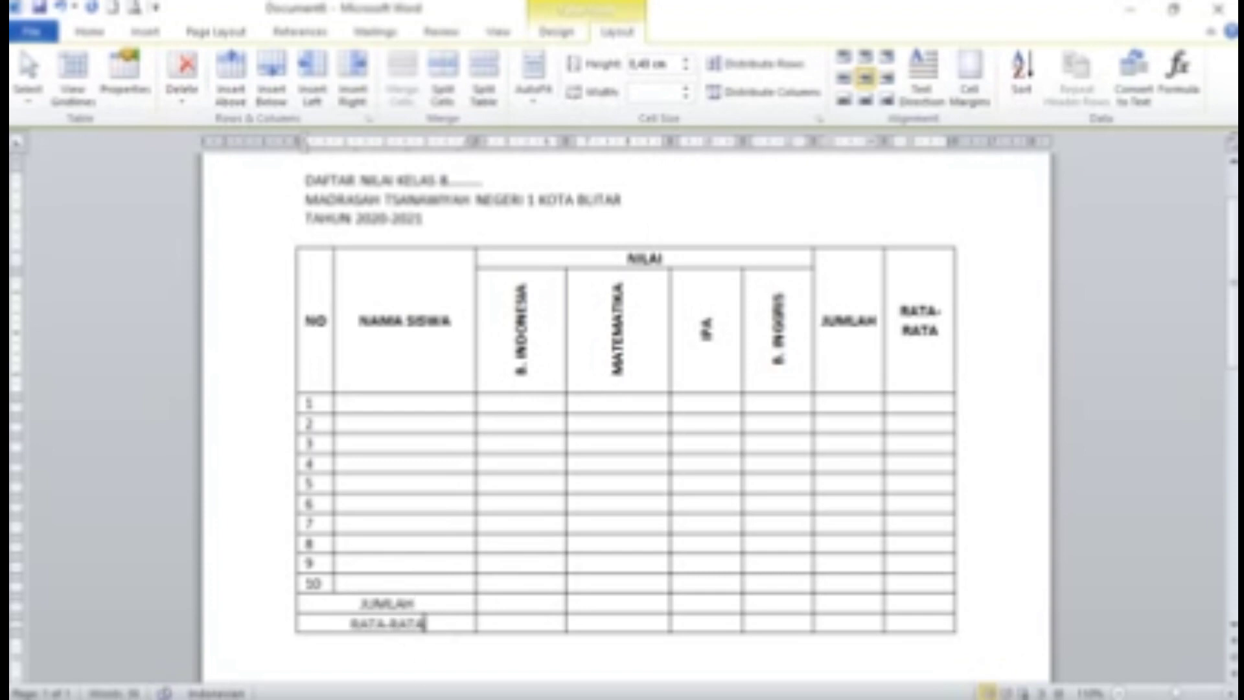
click(642, 503)
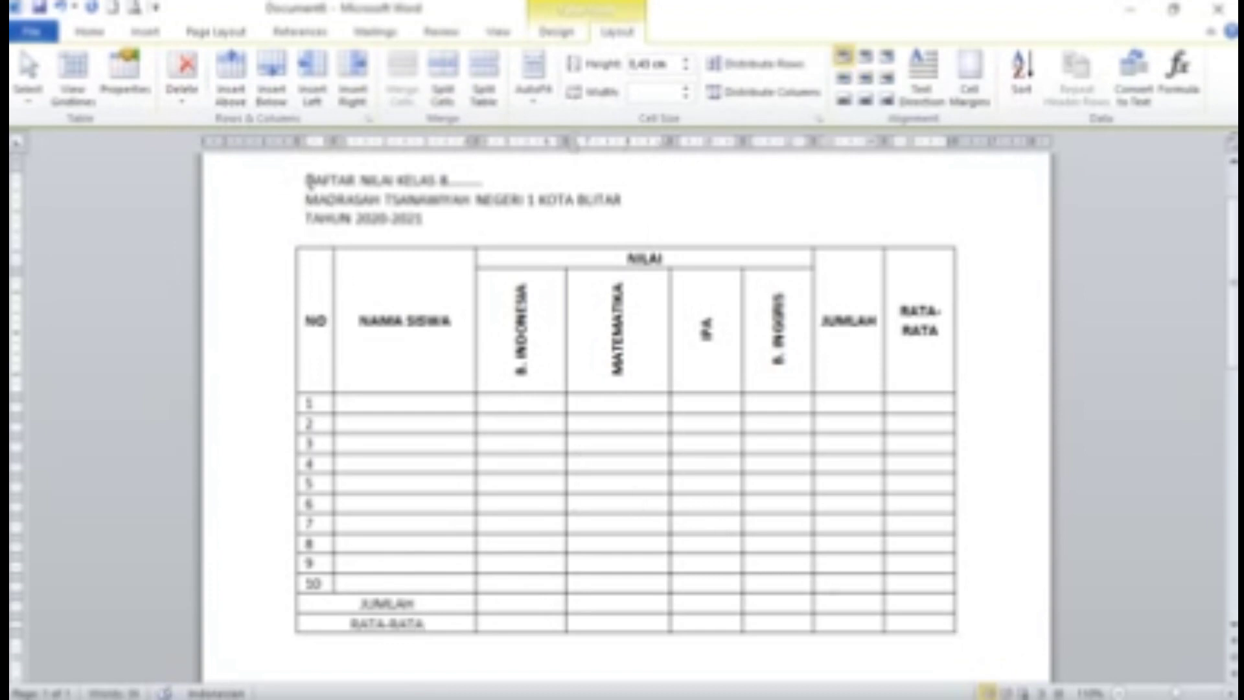
Make the three title lines above the table centred, 14 pt and bold
drag(306, 179, 651, 211)
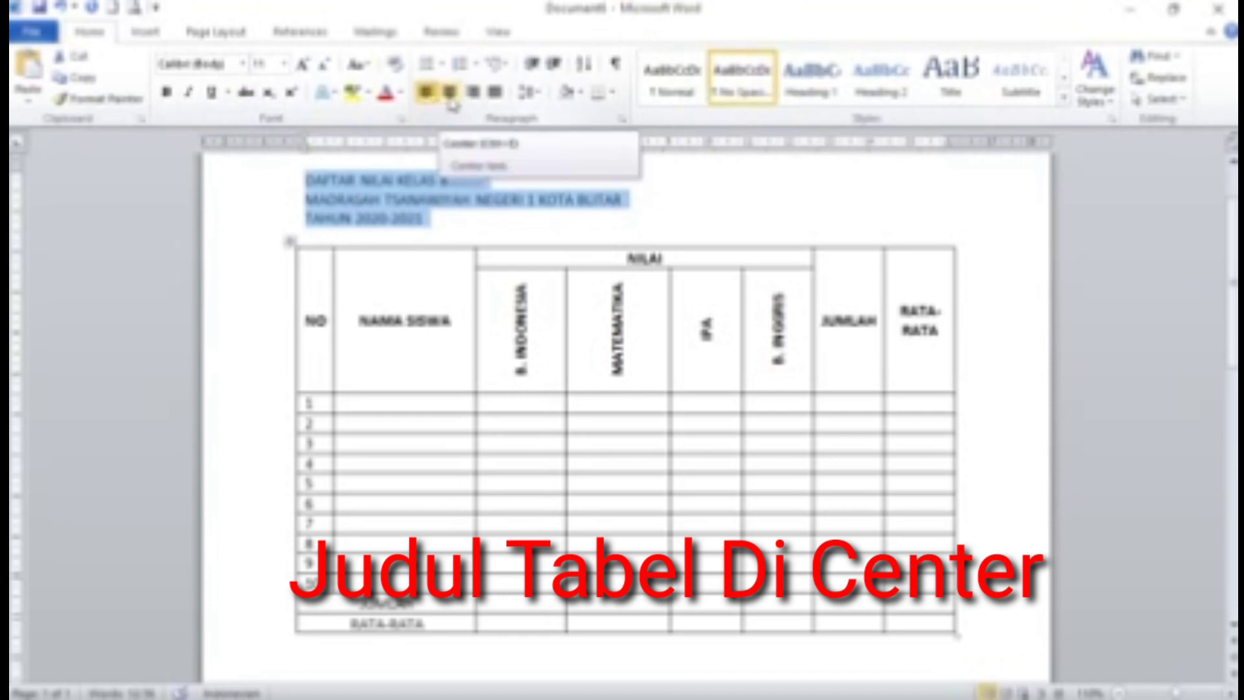
click(450, 98)
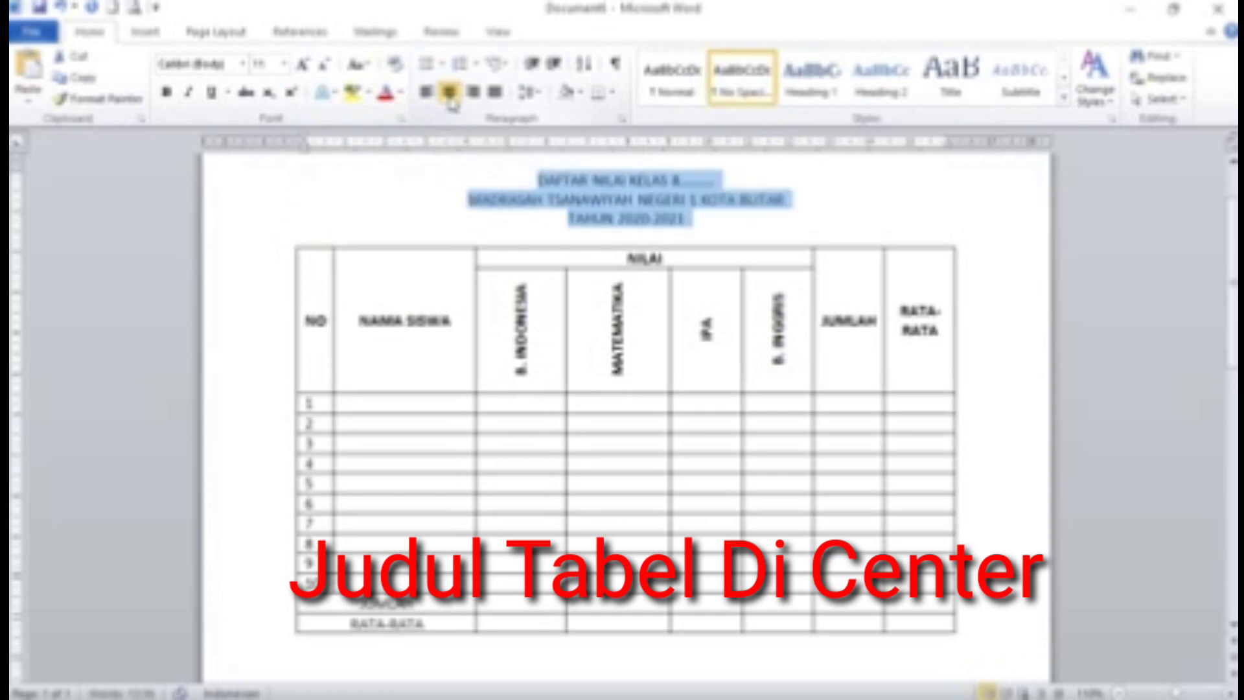
click(284, 64)
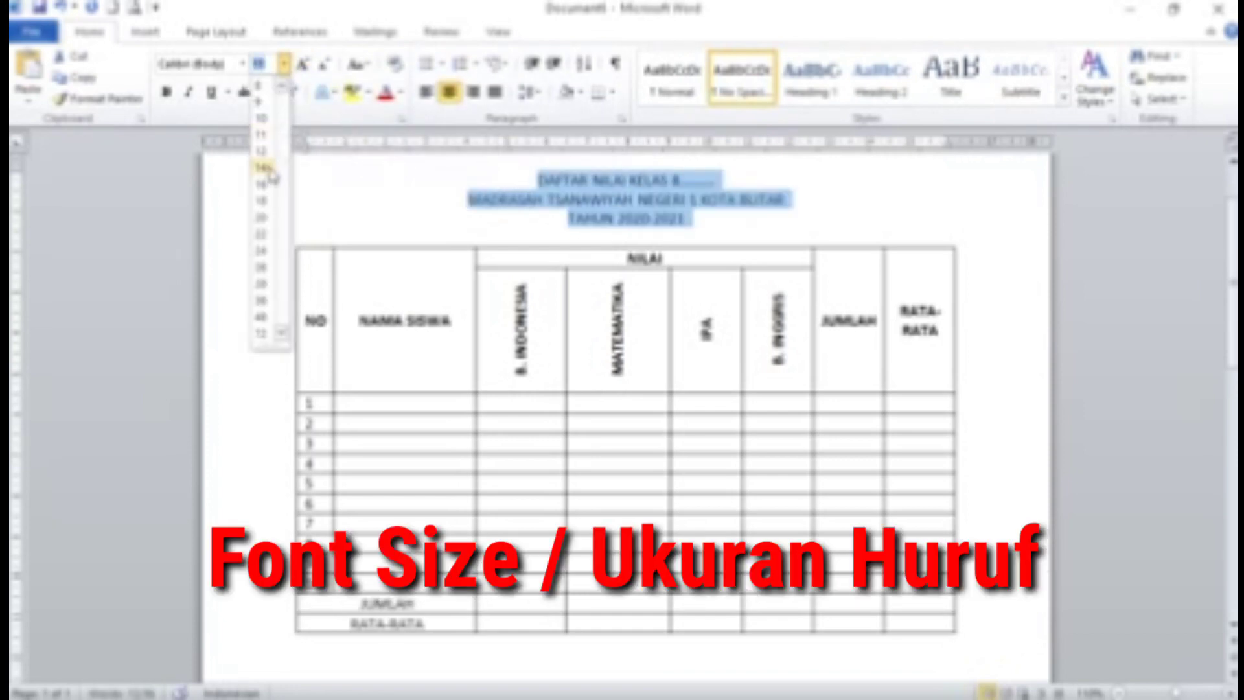
click(262, 172)
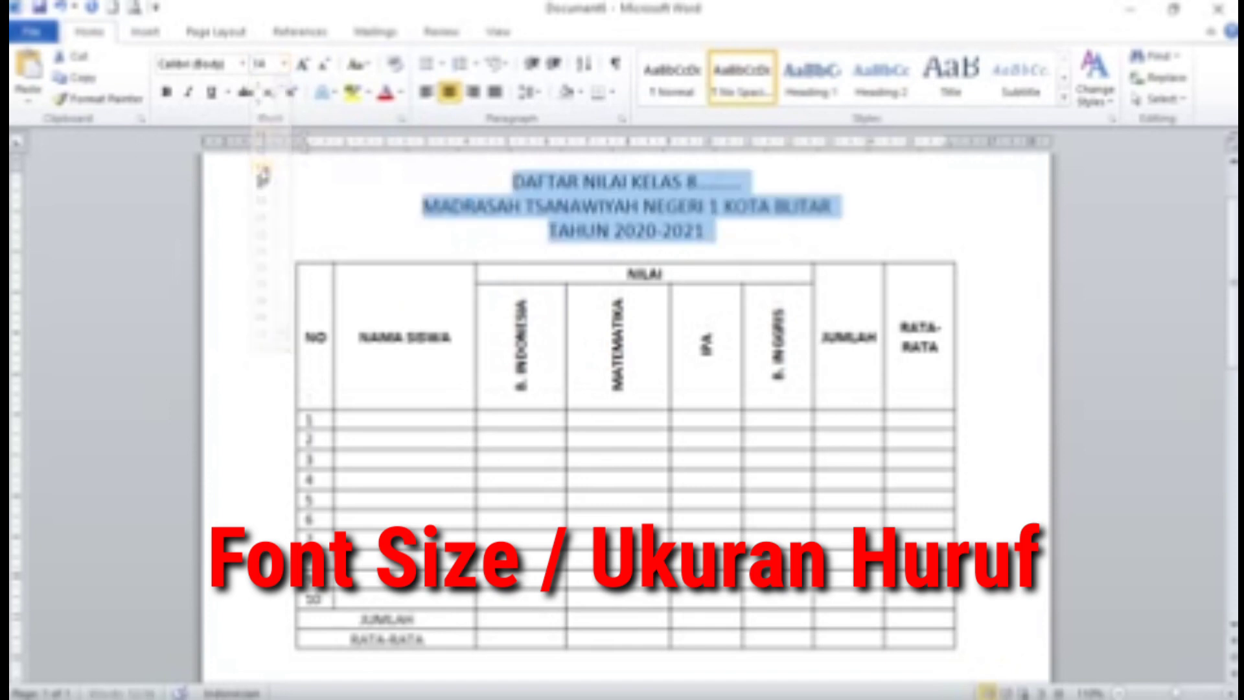
click(167, 96)
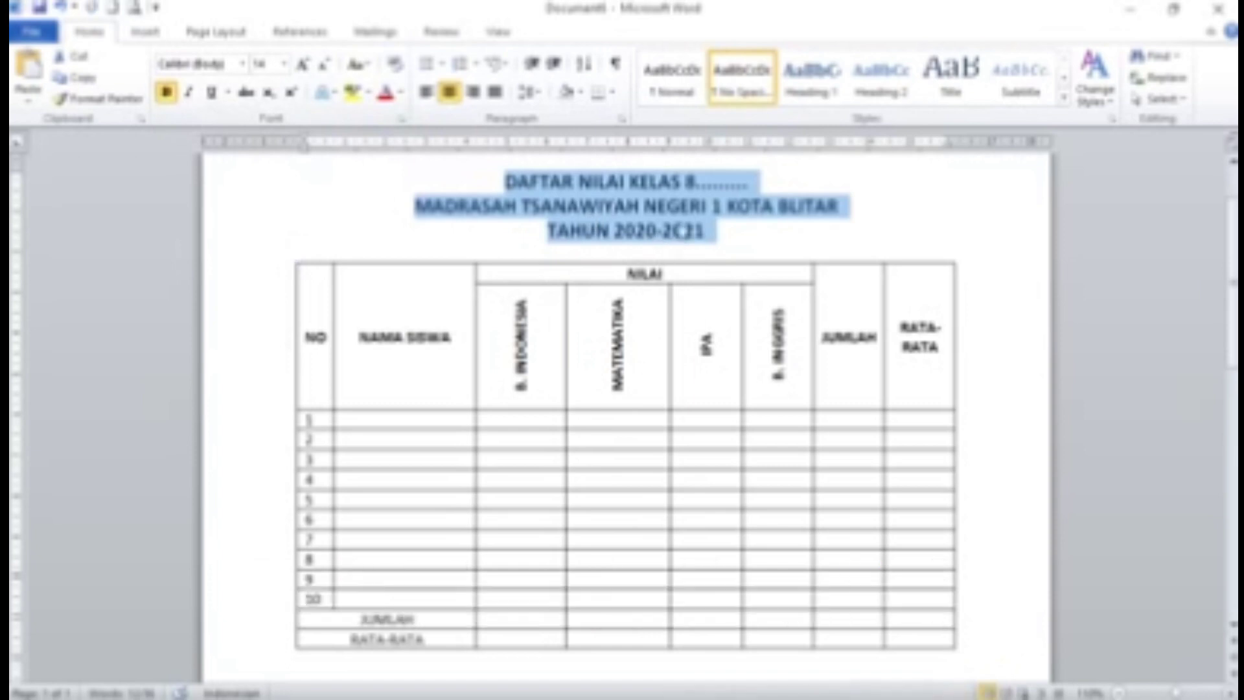
click(765, 235)
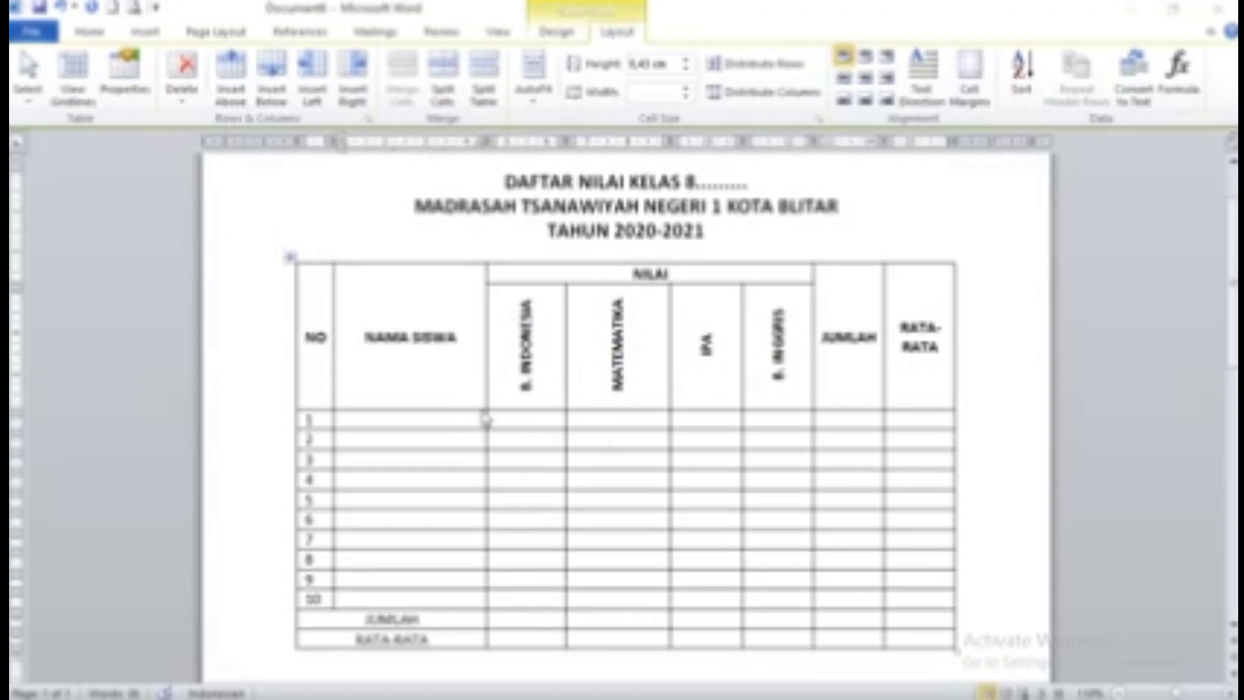
Enter the first two students' full names in the NAMA SISWA column
click(408, 420)
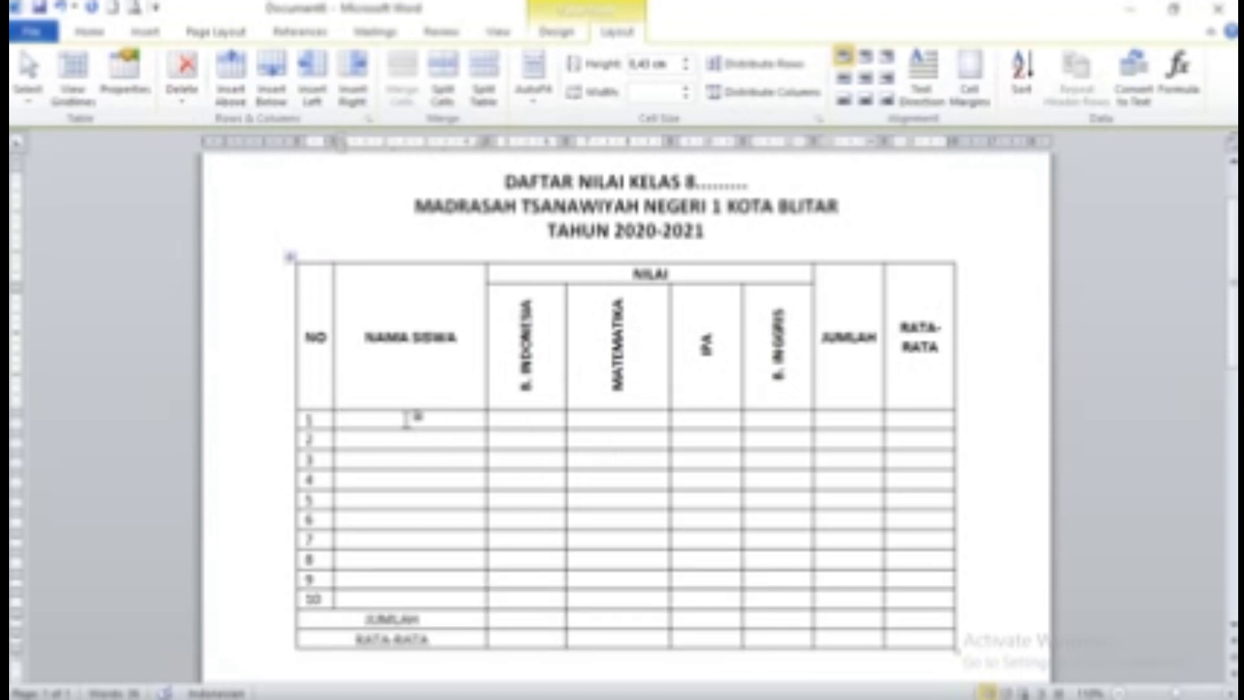
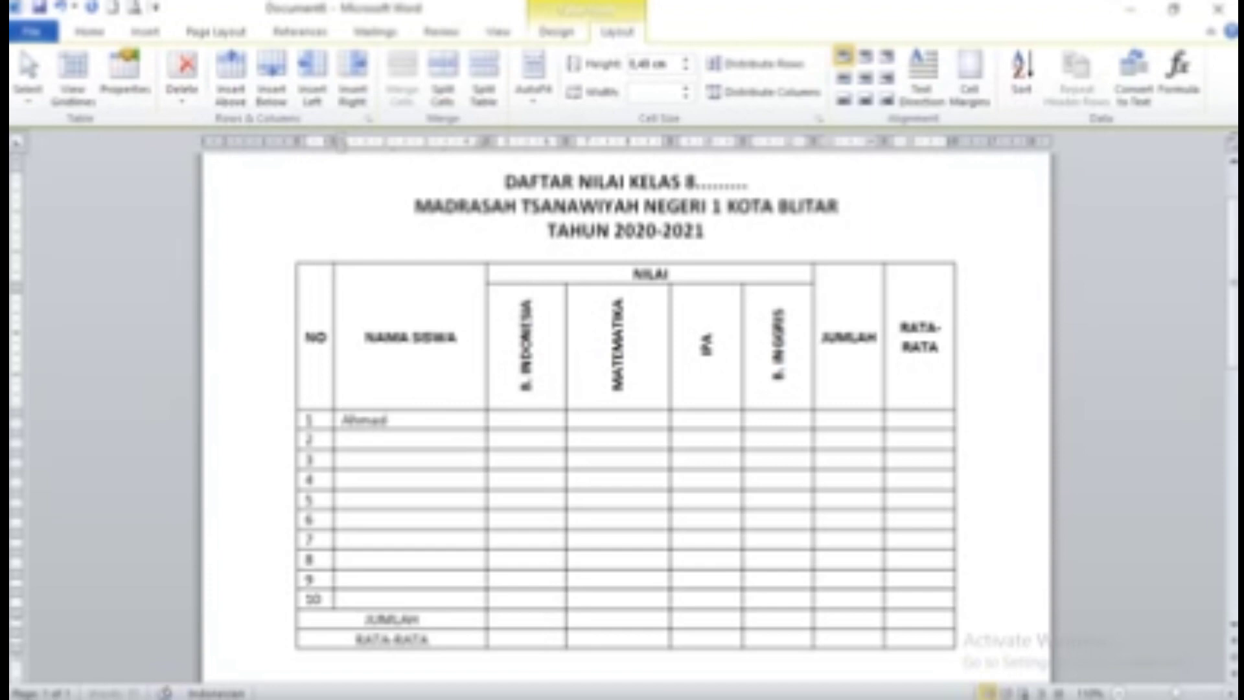
key(Down)
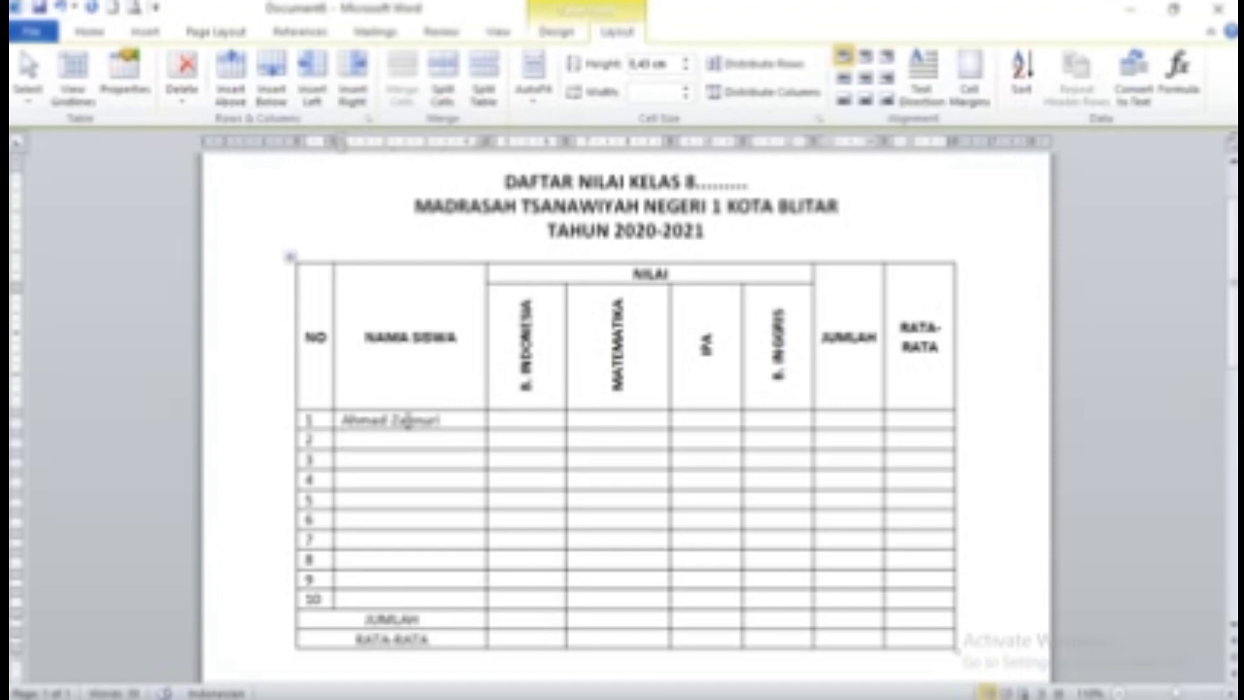
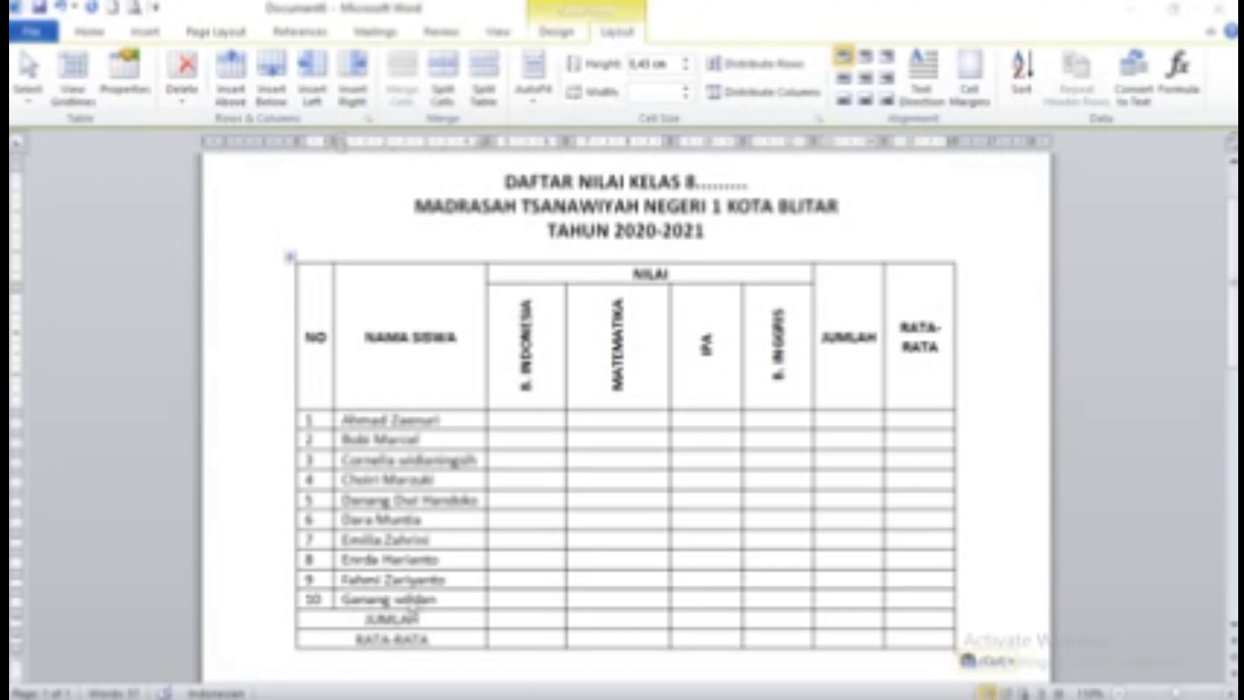
Enter B. INDONESIA scores 80 and 78 for rows 1 and 2, then paste the remaining scores
click(528, 420)
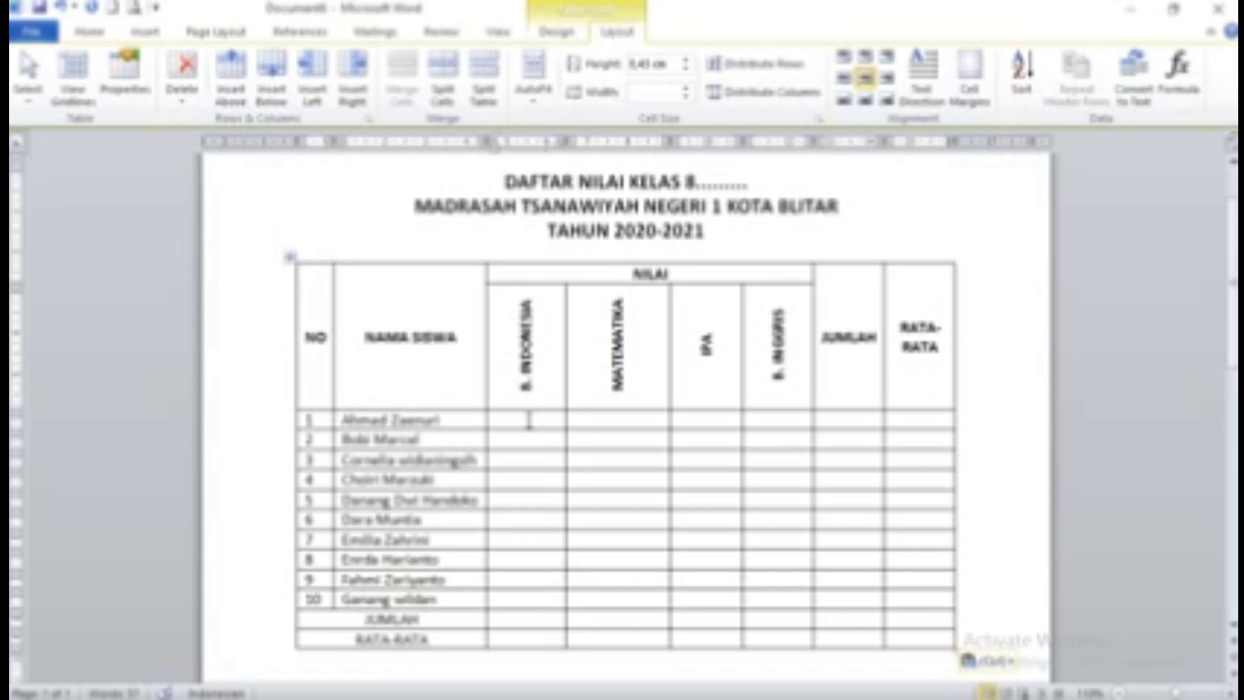
text(80)
click(533, 440)
text(78)
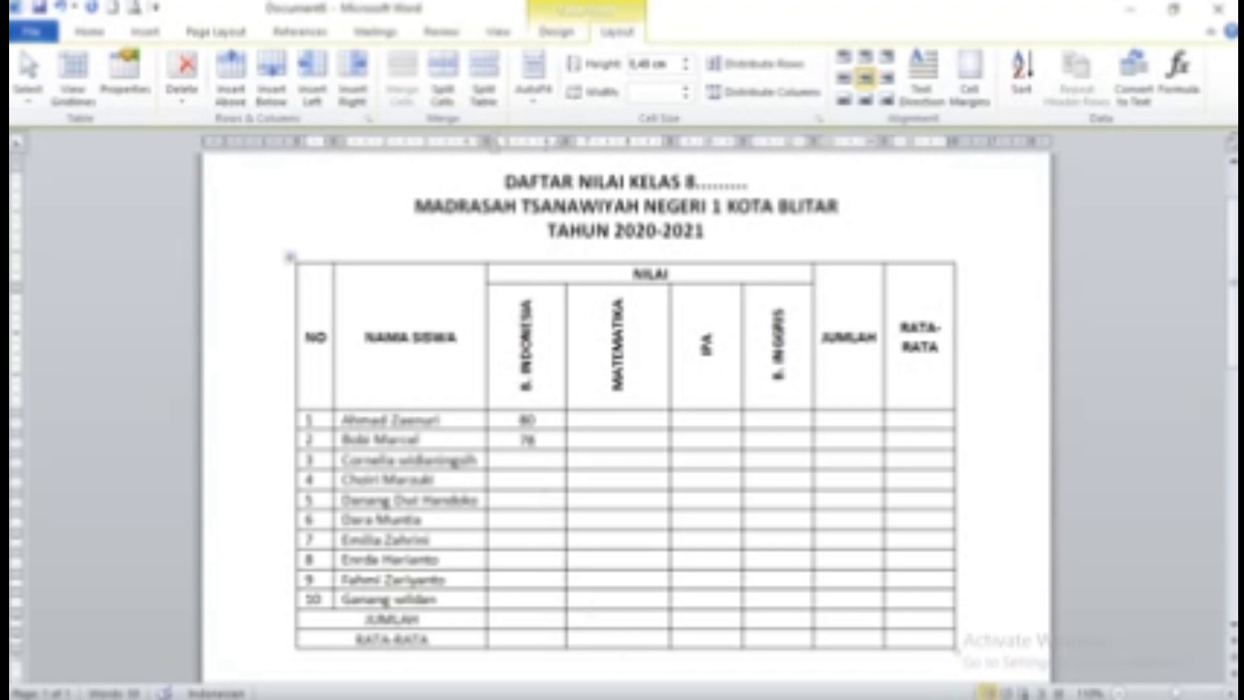
key(ctrl+v)
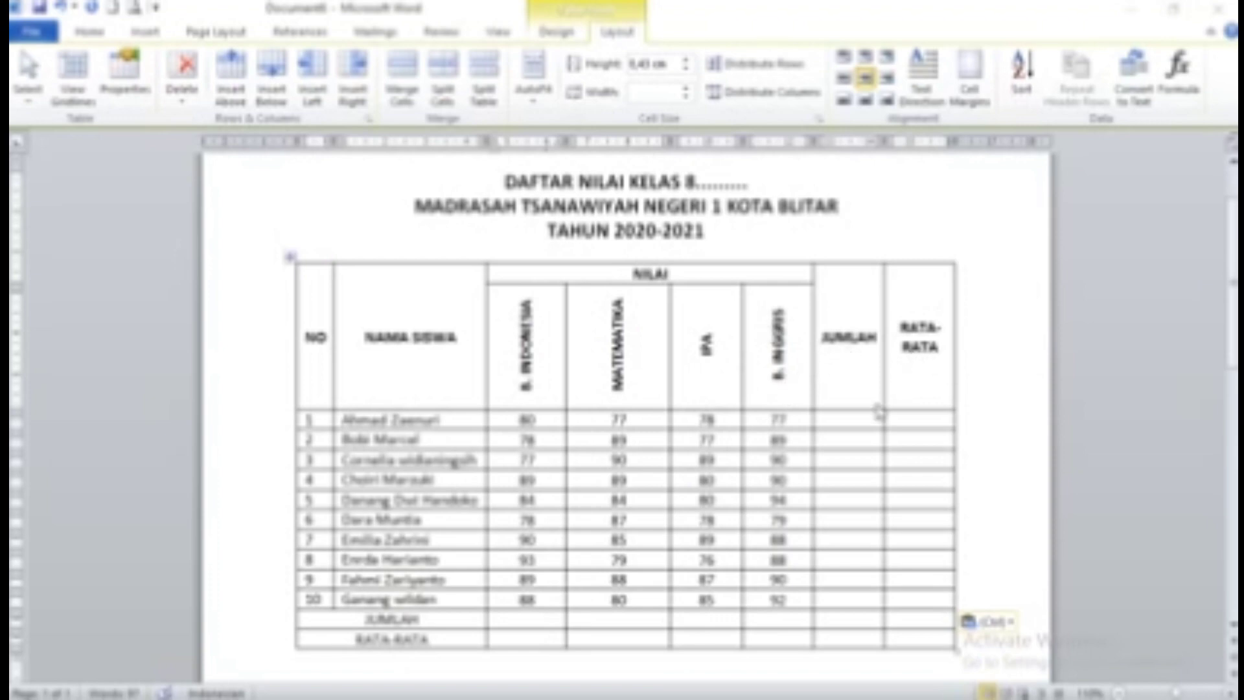
click(845, 420)
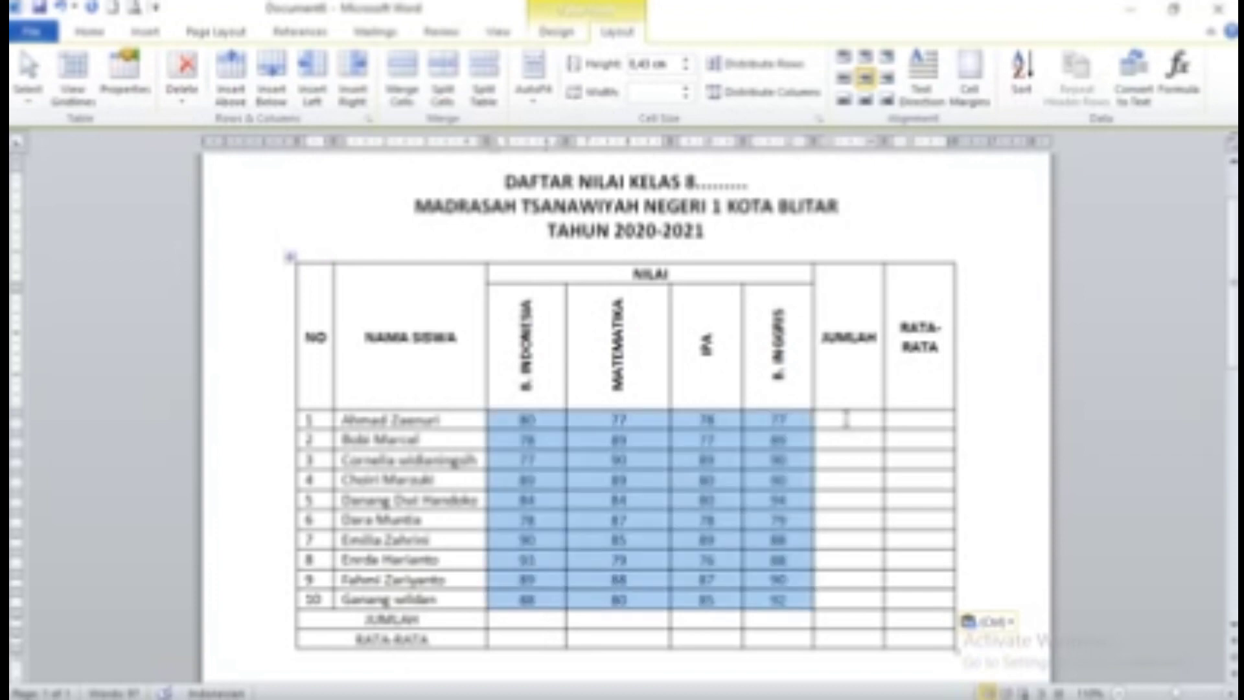
click(846, 420)
click(894, 420)
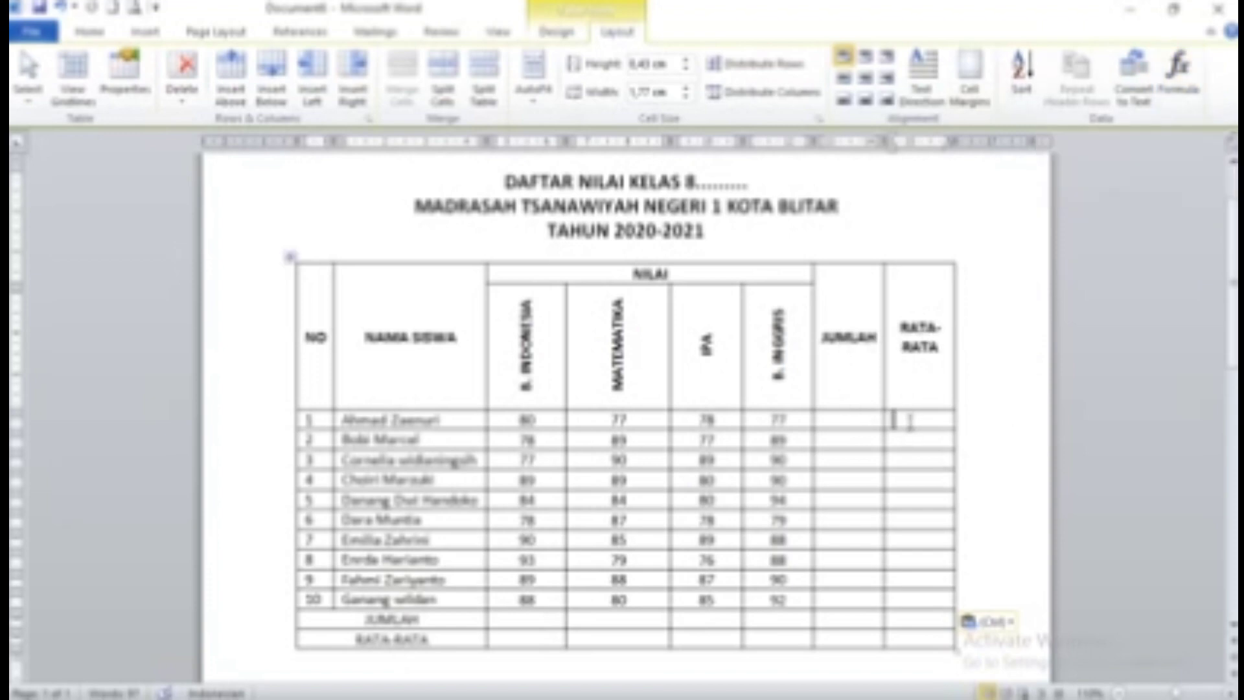
click(867, 418)
click(918, 420)
click(869, 418)
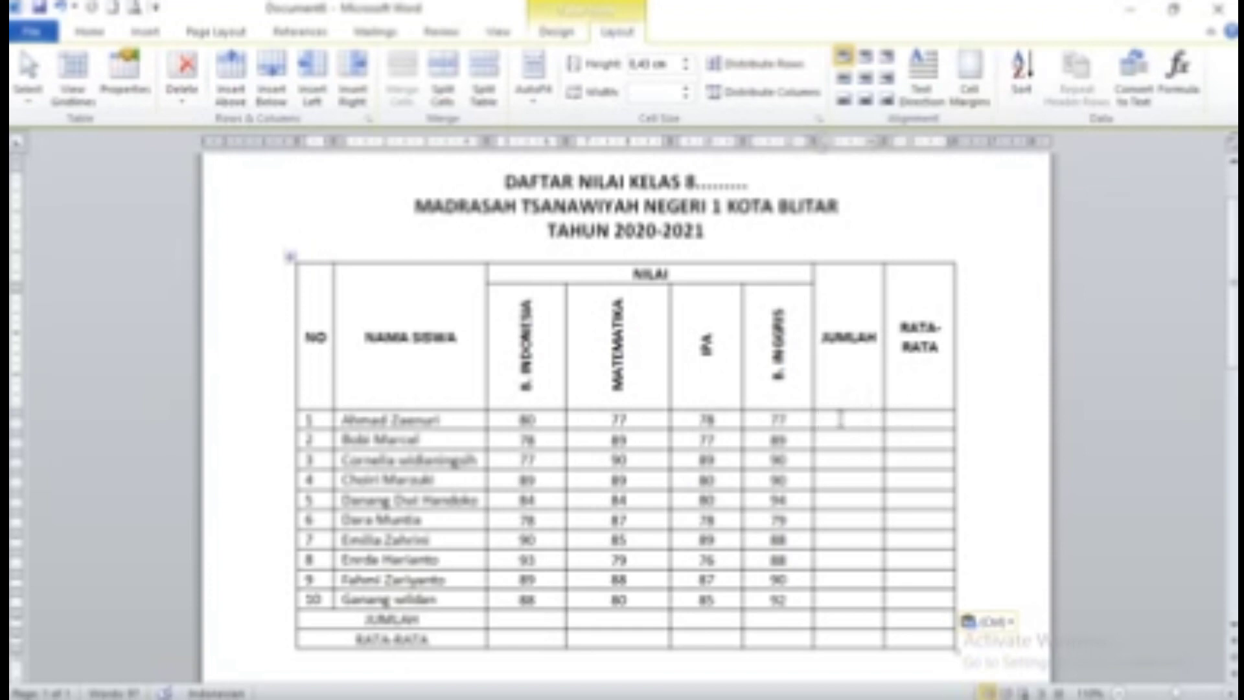
click(909, 418)
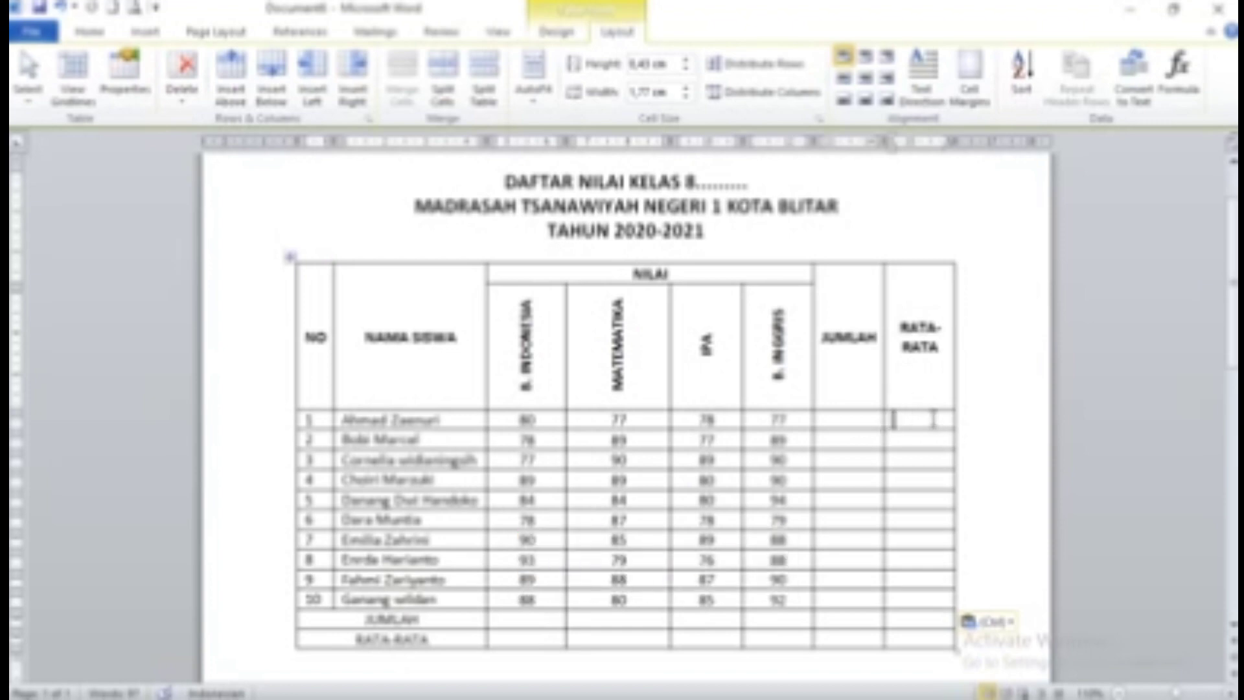
Change row 1's formula to =AVERAGE(LEFT), copy it, and insert the average 78
click(1175, 97)
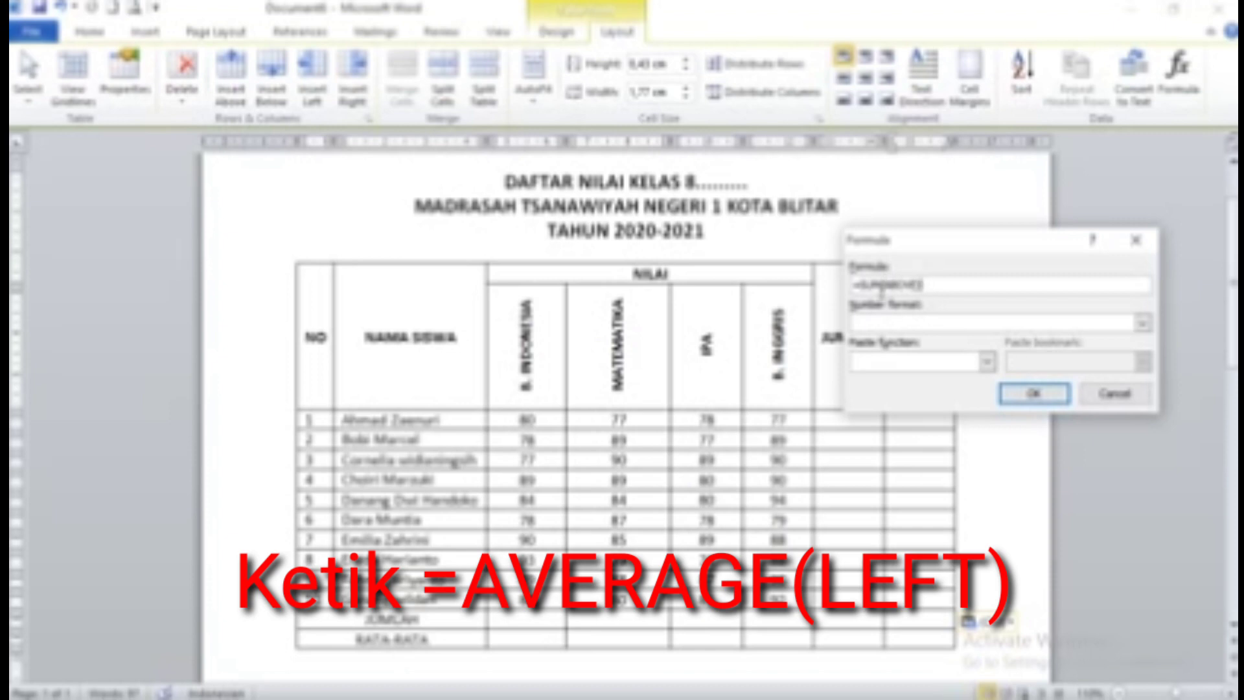
key(BackSpace)
text(AVERAGE(LEFT)
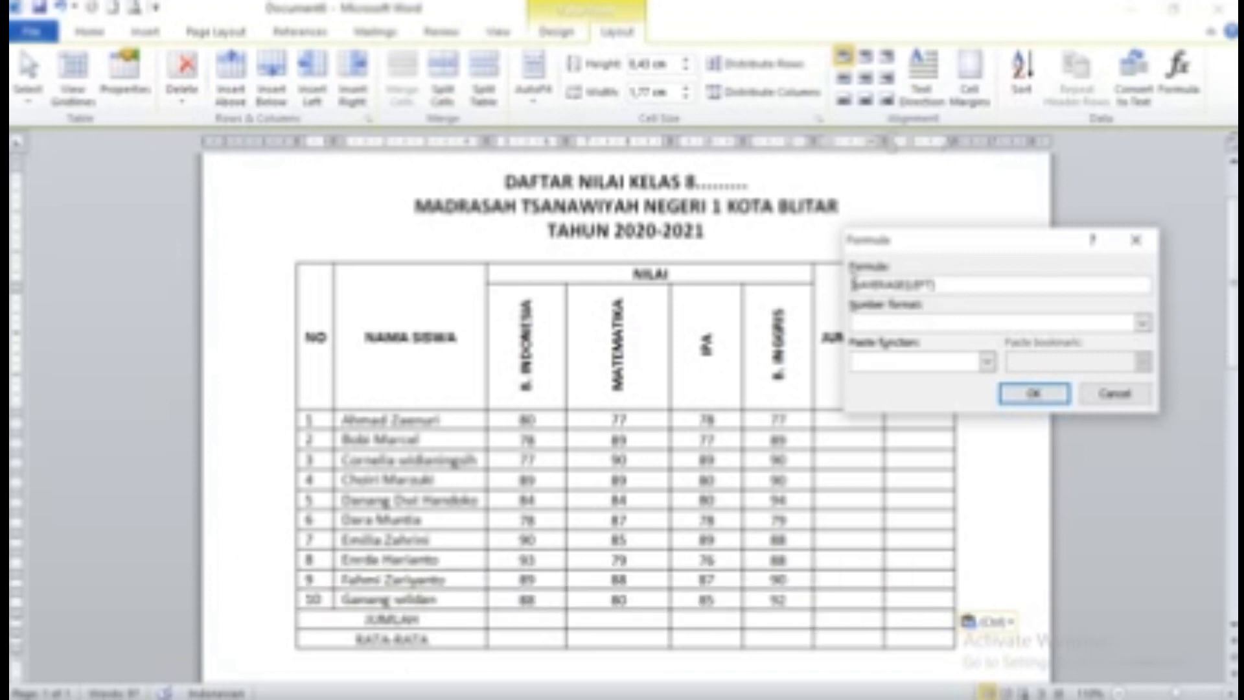
drag(852, 284, 928, 287)
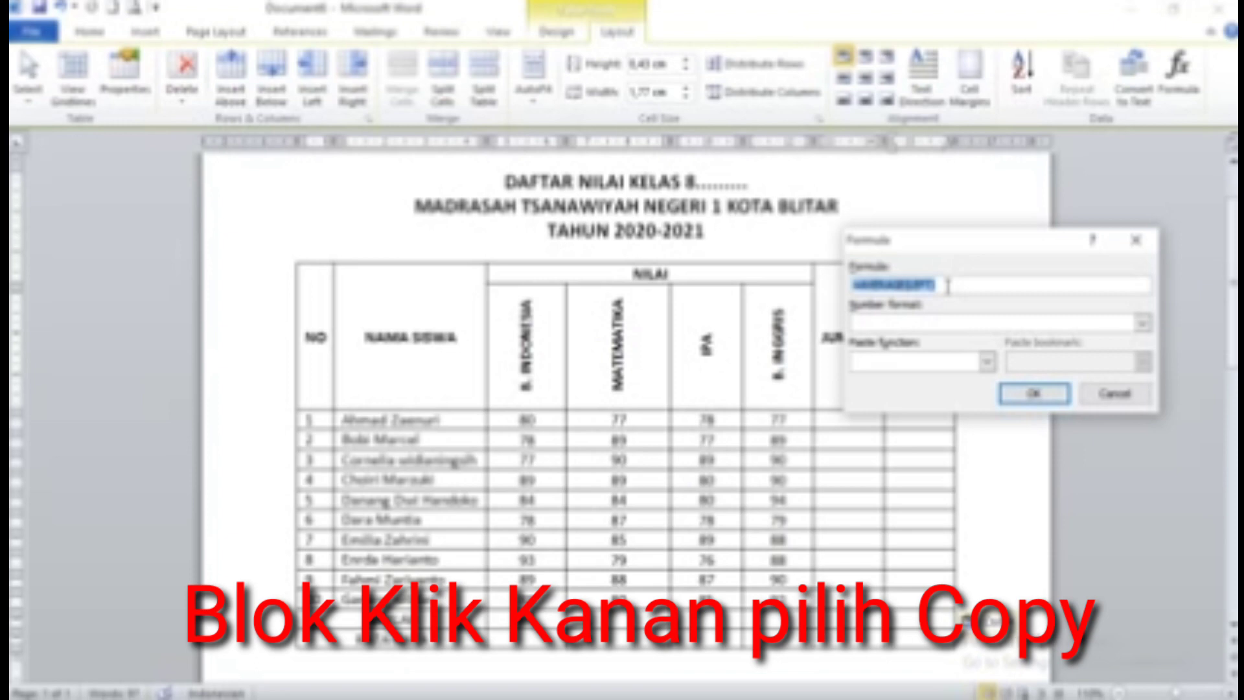
right_click(920, 284)
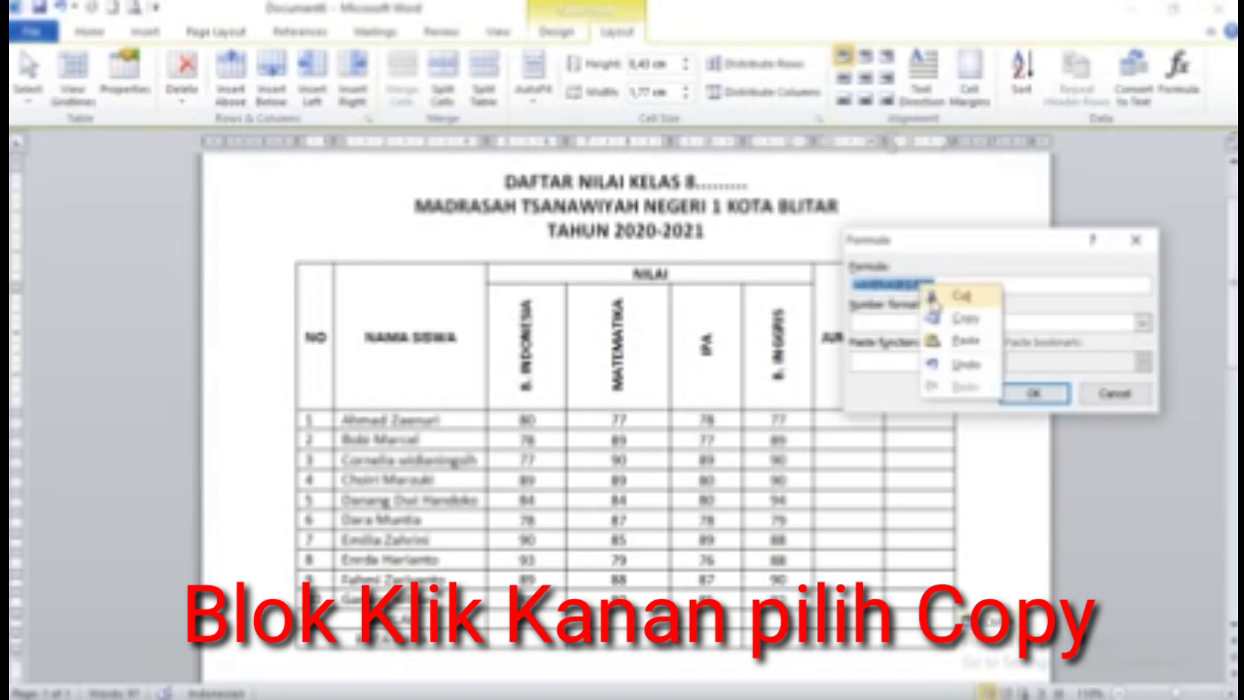
click(946, 314)
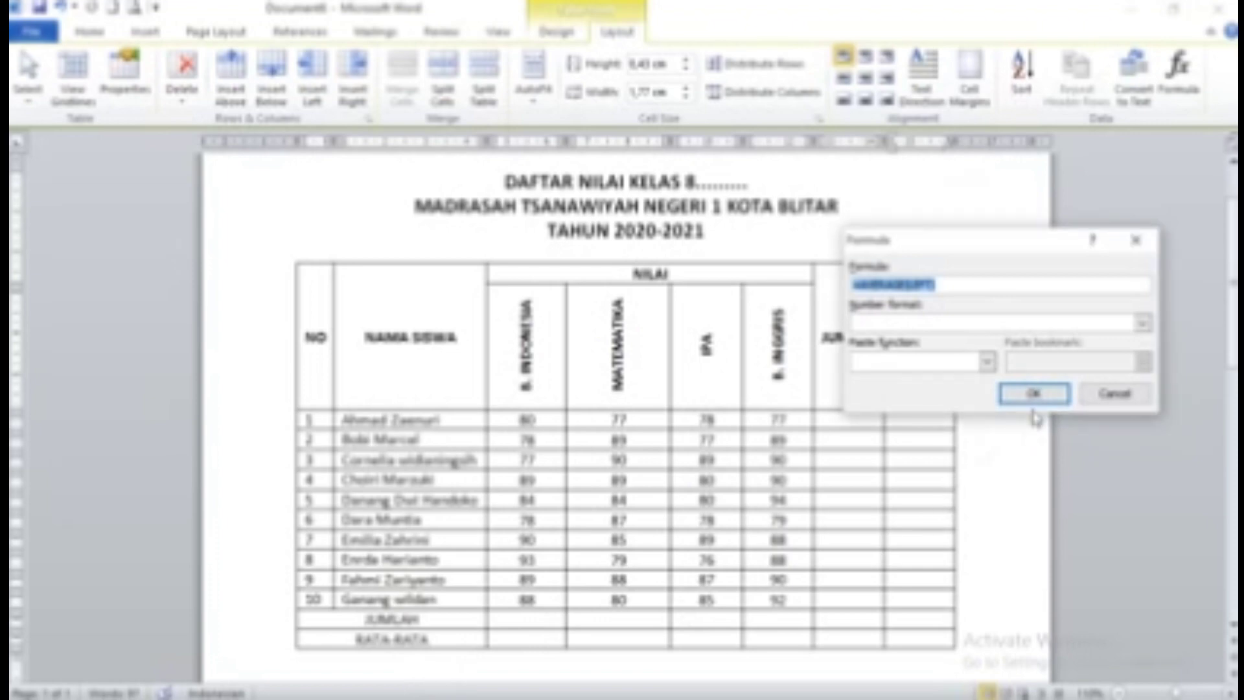
click(1057, 400)
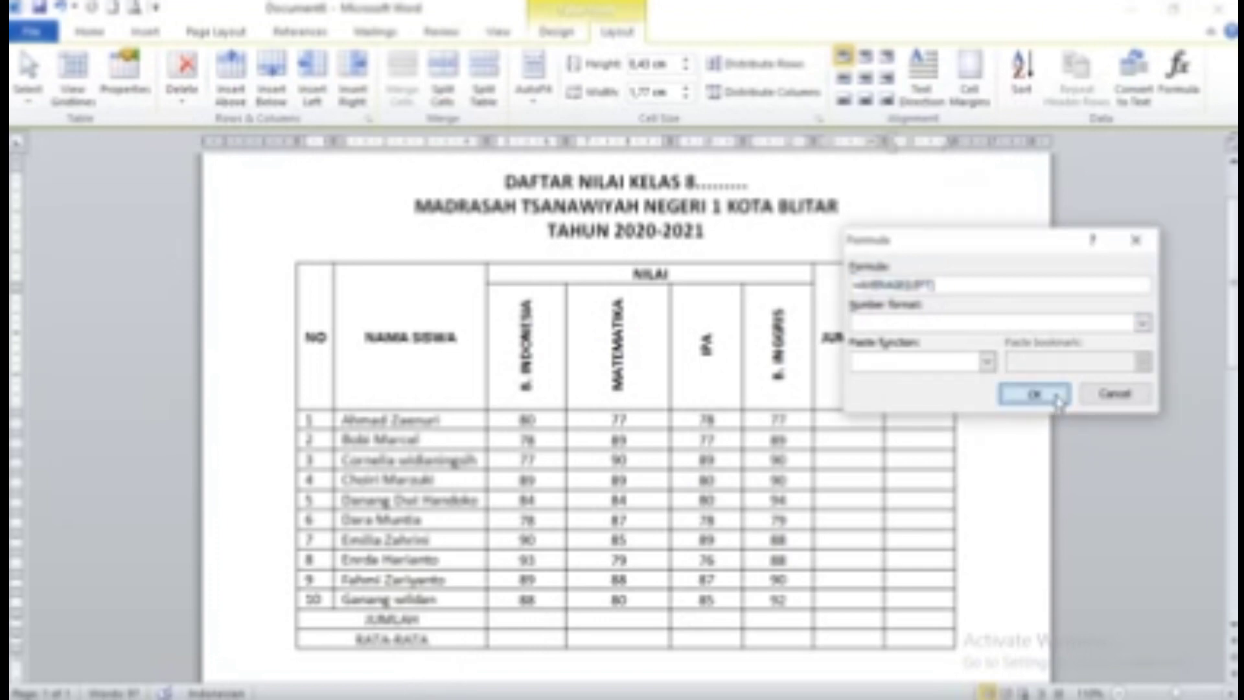
Fill row 2's RATA-RATA cell with the pasted =AVERAGE(LEFT) formula, giving 83,25
scroll(855, 452, down, 3)
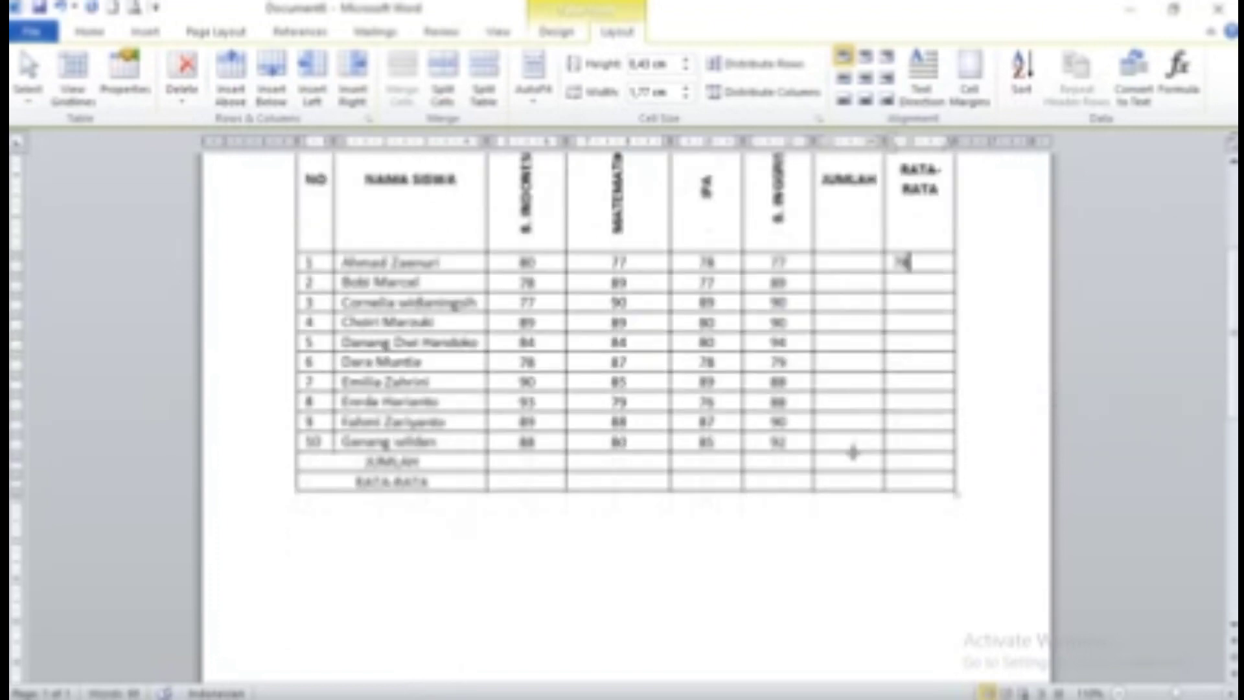
click(510, 542)
click(926, 283)
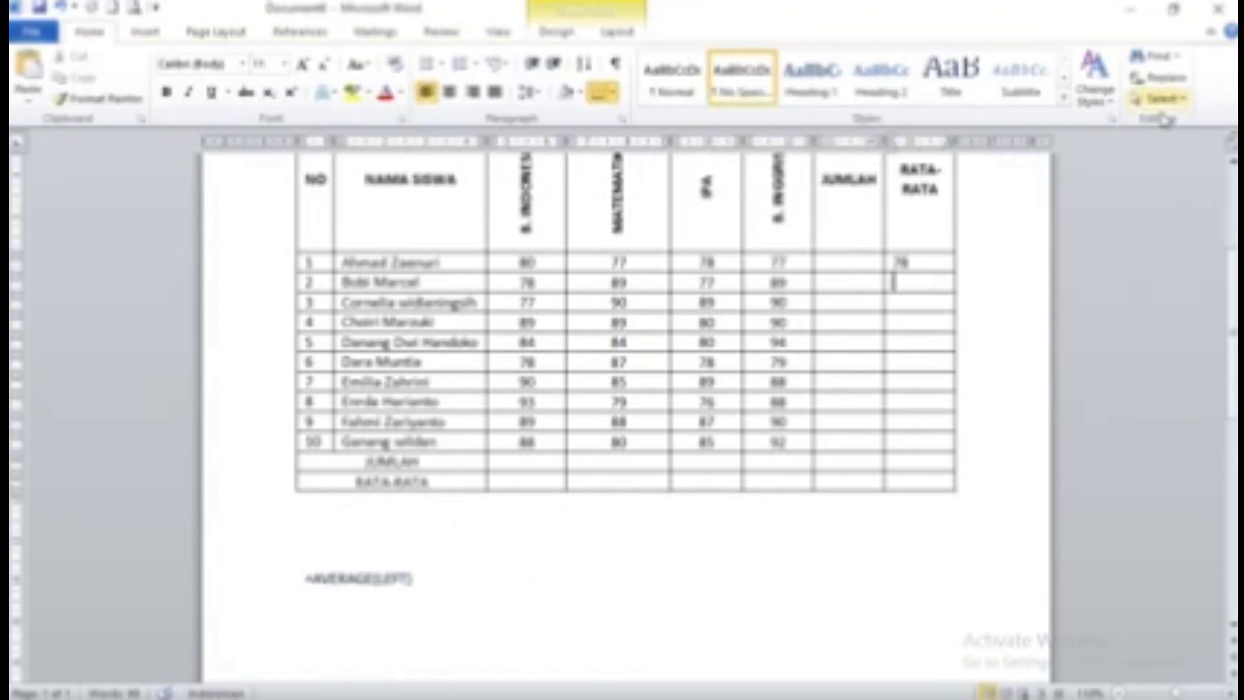
click(617, 33)
click(1178, 71)
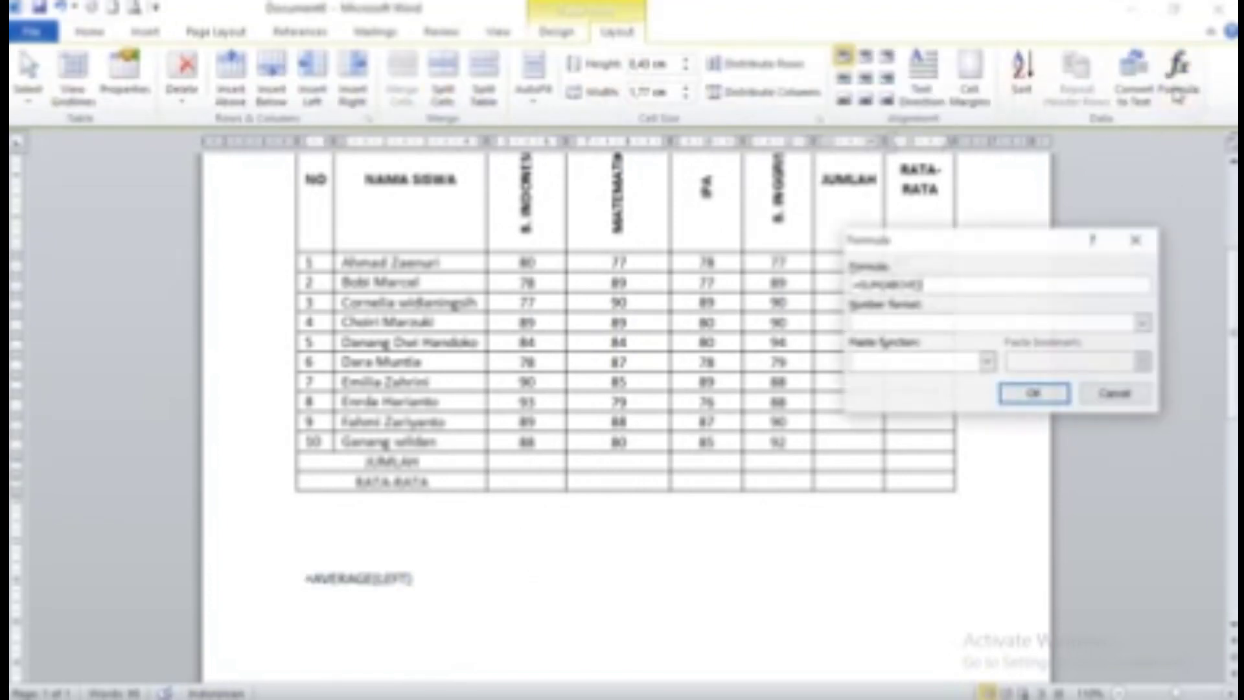
drag(914, 284, 835, 284)
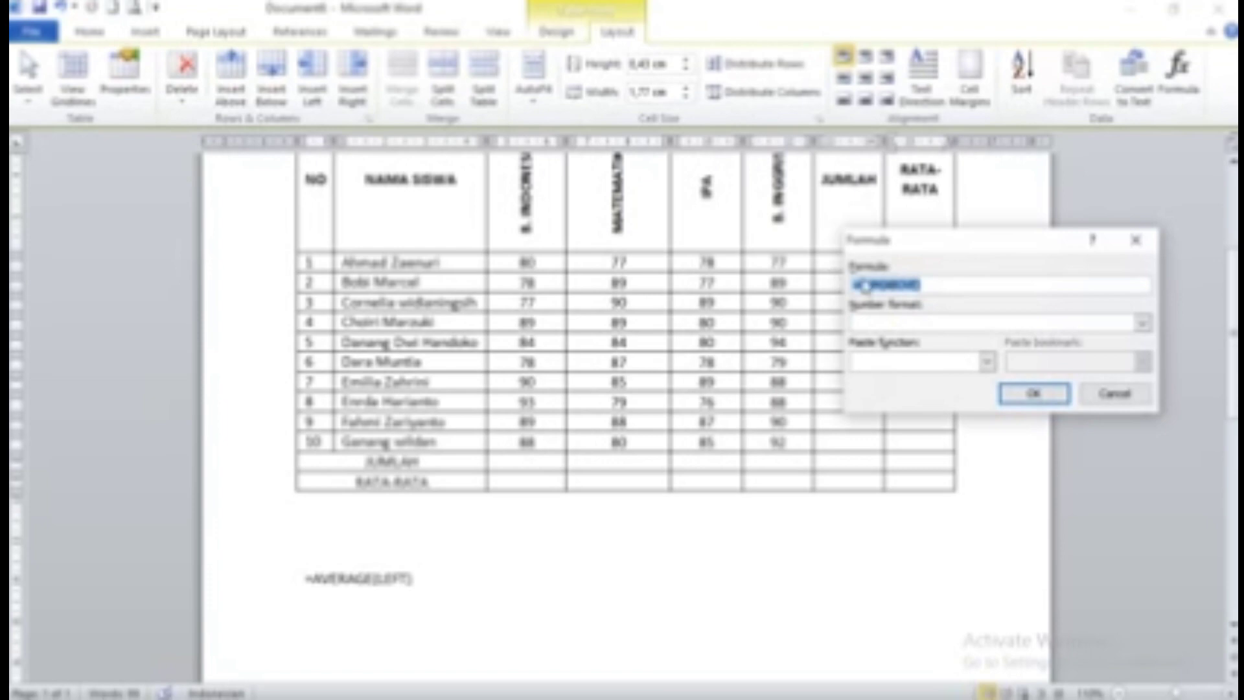
right_click(881, 280)
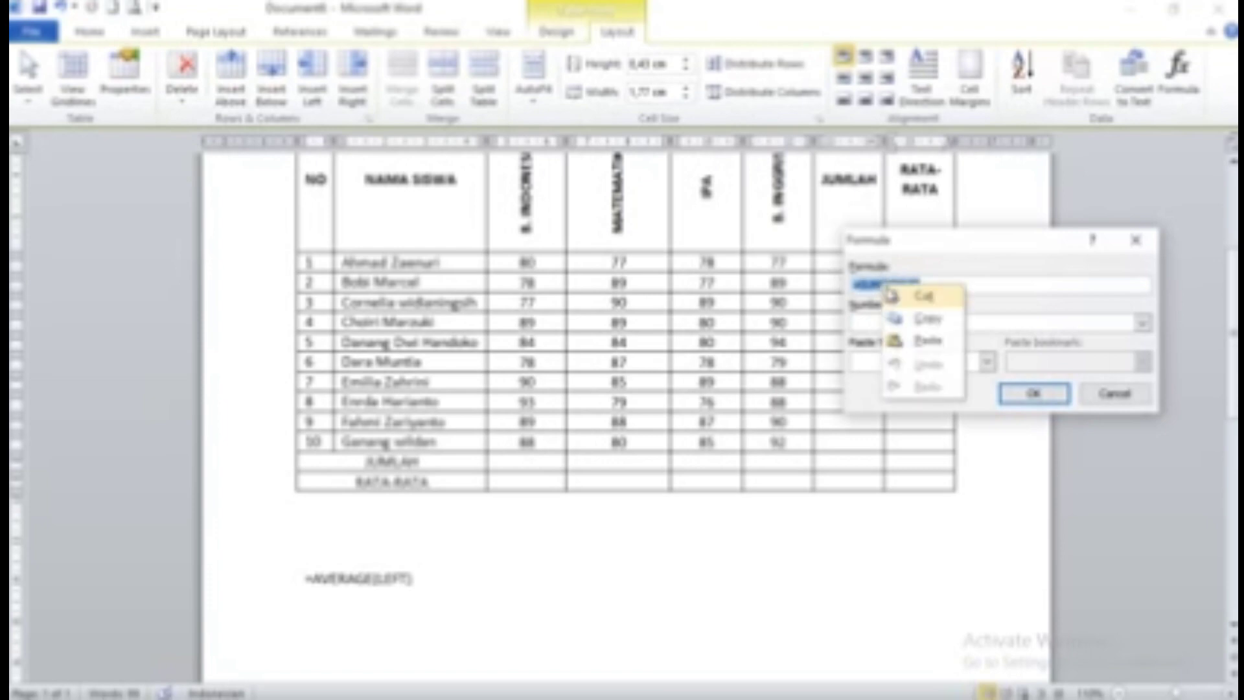
click(914, 332)
click(1029, 397)
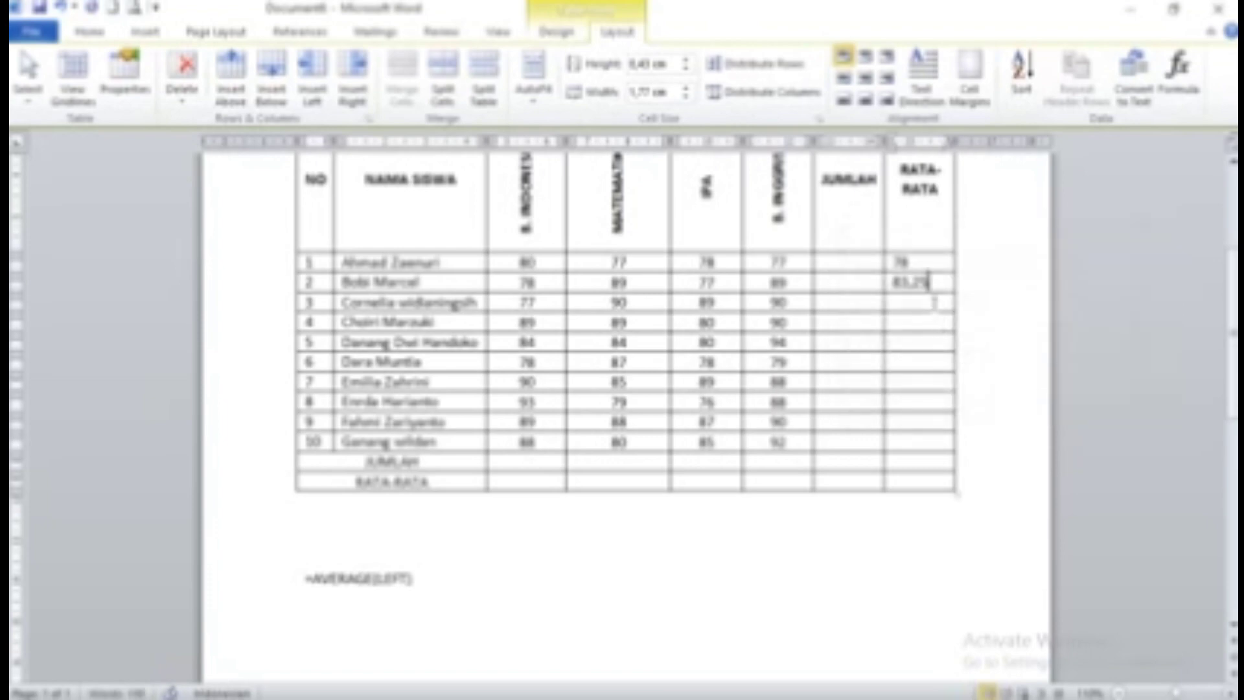
Apply the pasted =AVERAGE(LEFT) formula to the next rows, giving 86,5 for row 3
click(1178, 64)
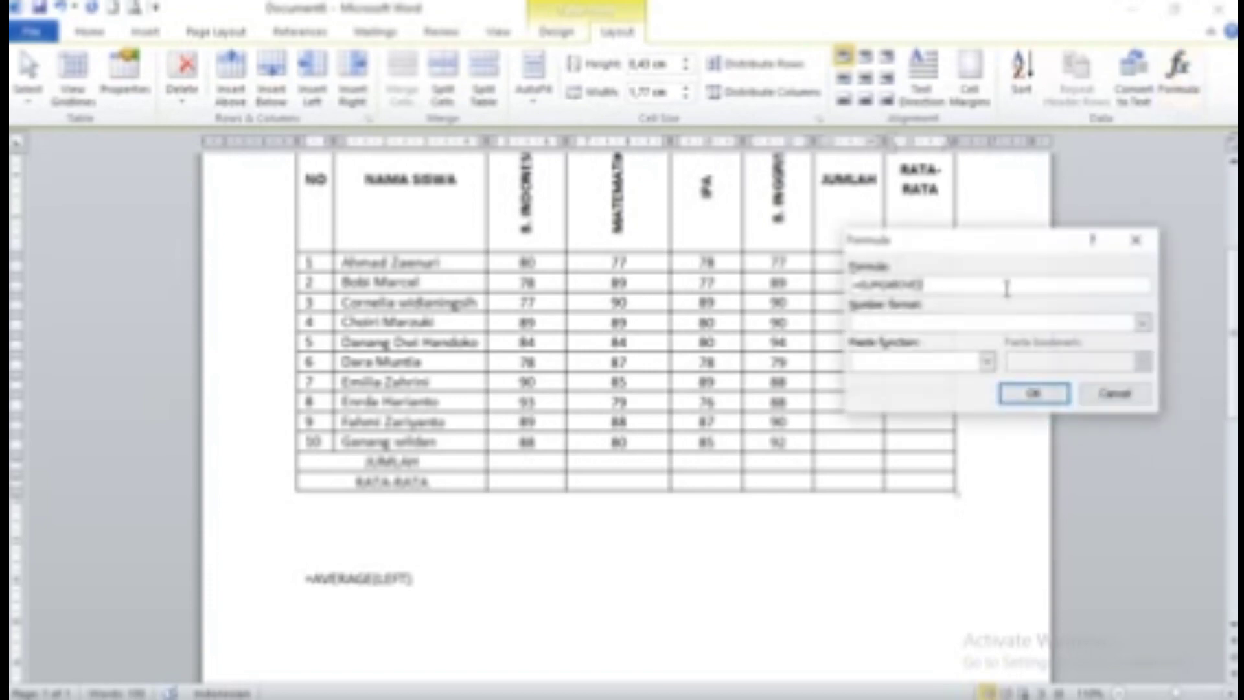
drag(939, 285, 851, 285)
right_click(884, 285)
click(927, 344)
click(1029, 396)
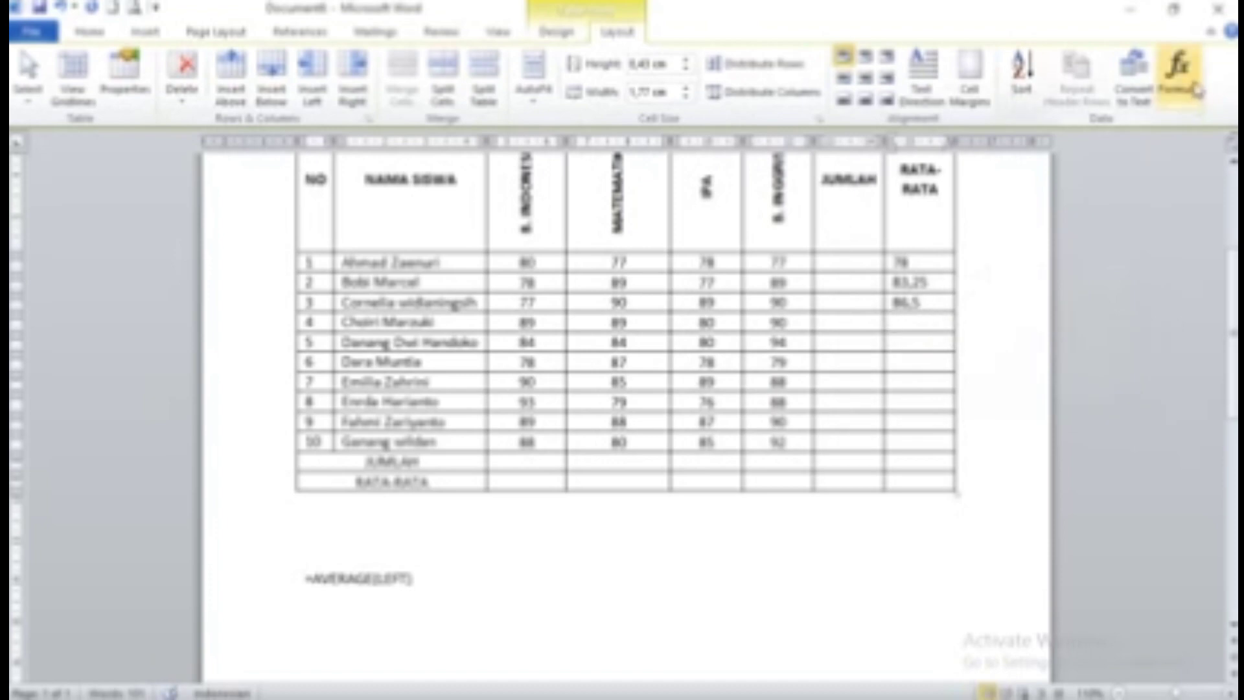
click(1178, 66)
drag(964, 283, 857, 285)
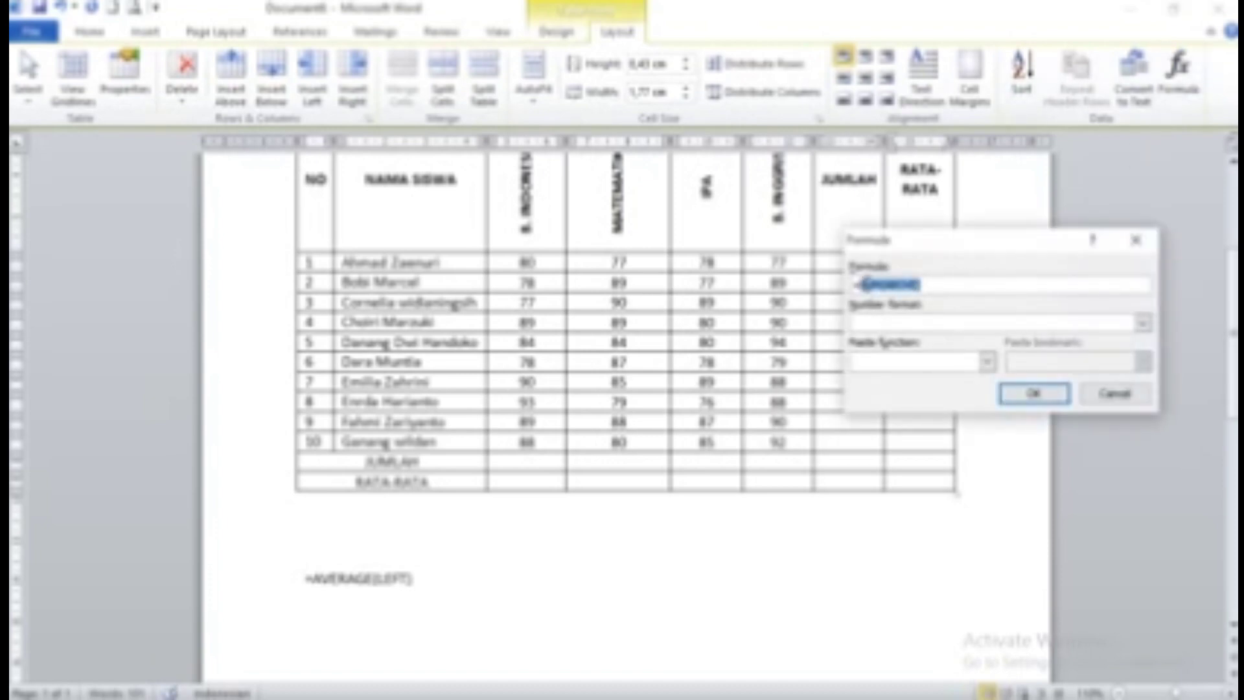
drag(976, 285, 837, 285)
right_click(861, 284)
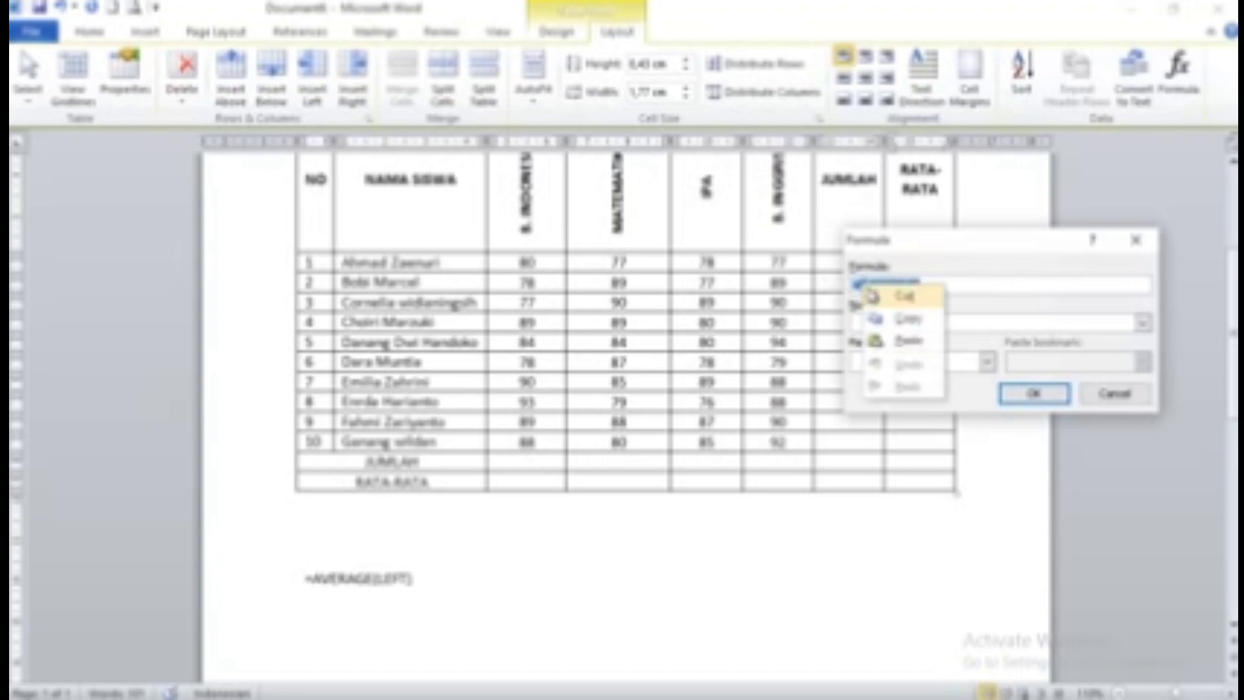
click(896, 340)
click(1017, 395)
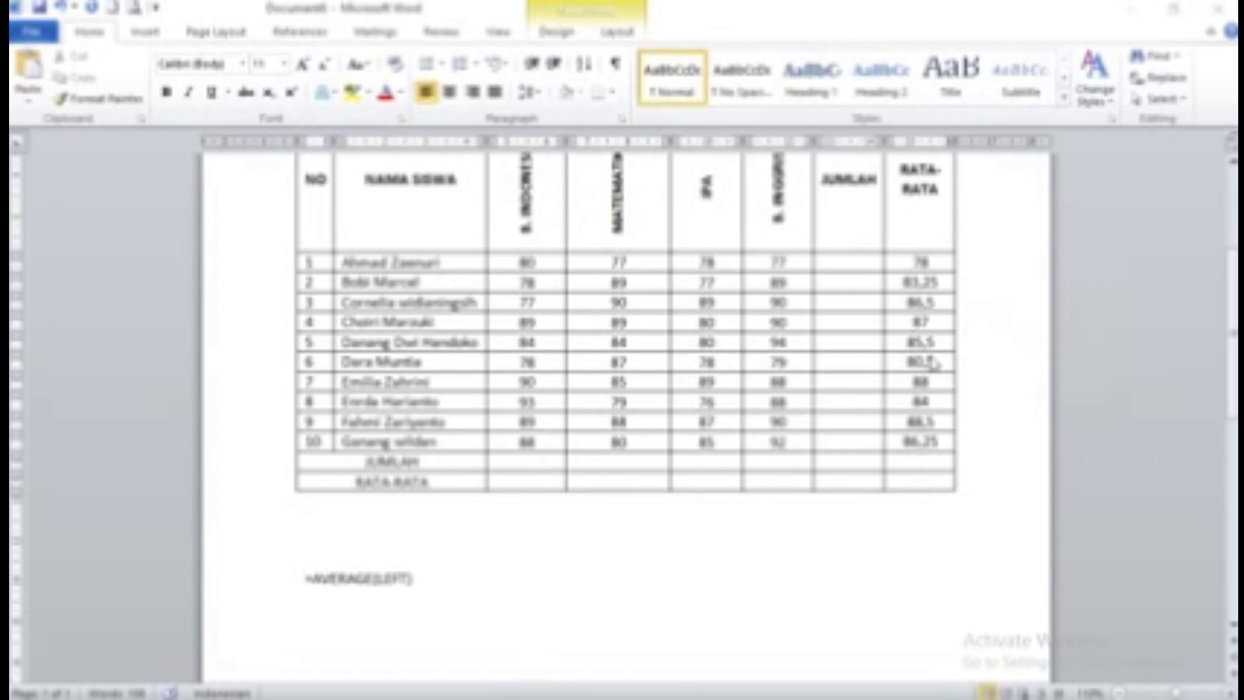
click(846, 266)
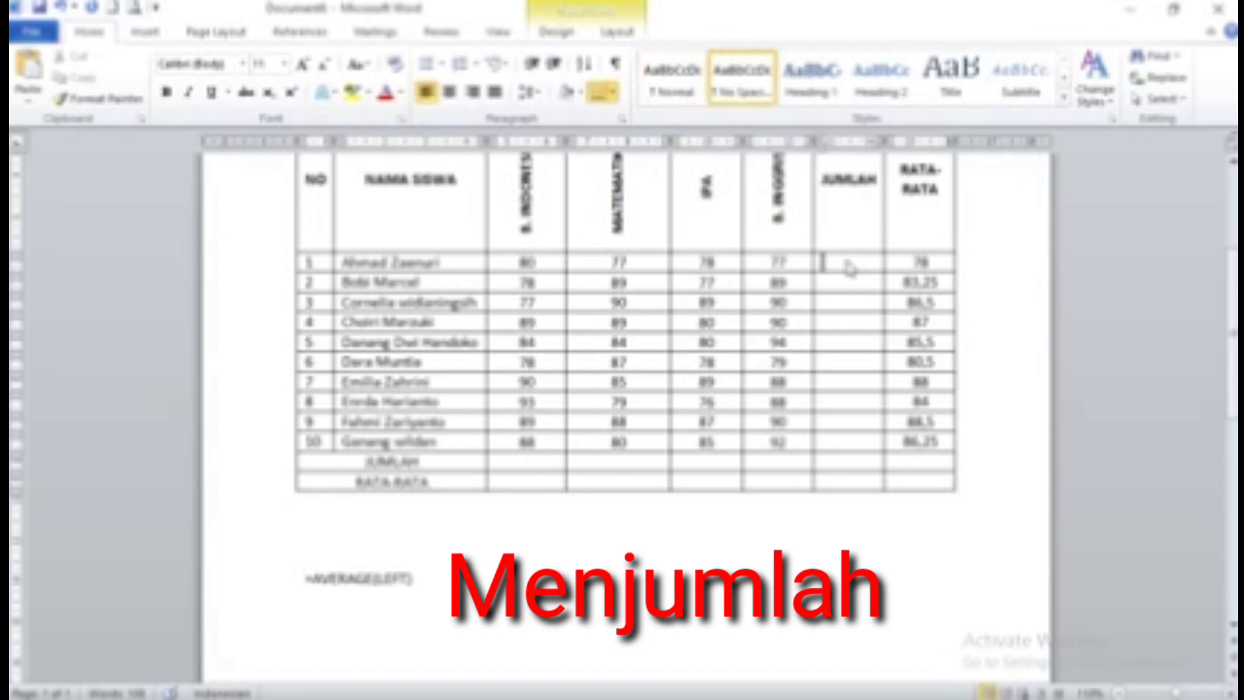
Insert row 1's JUMLAH total with =SUM(LEFT), giving 311, copying the formula for reuse
click(623, 34)
click(1180, 72)
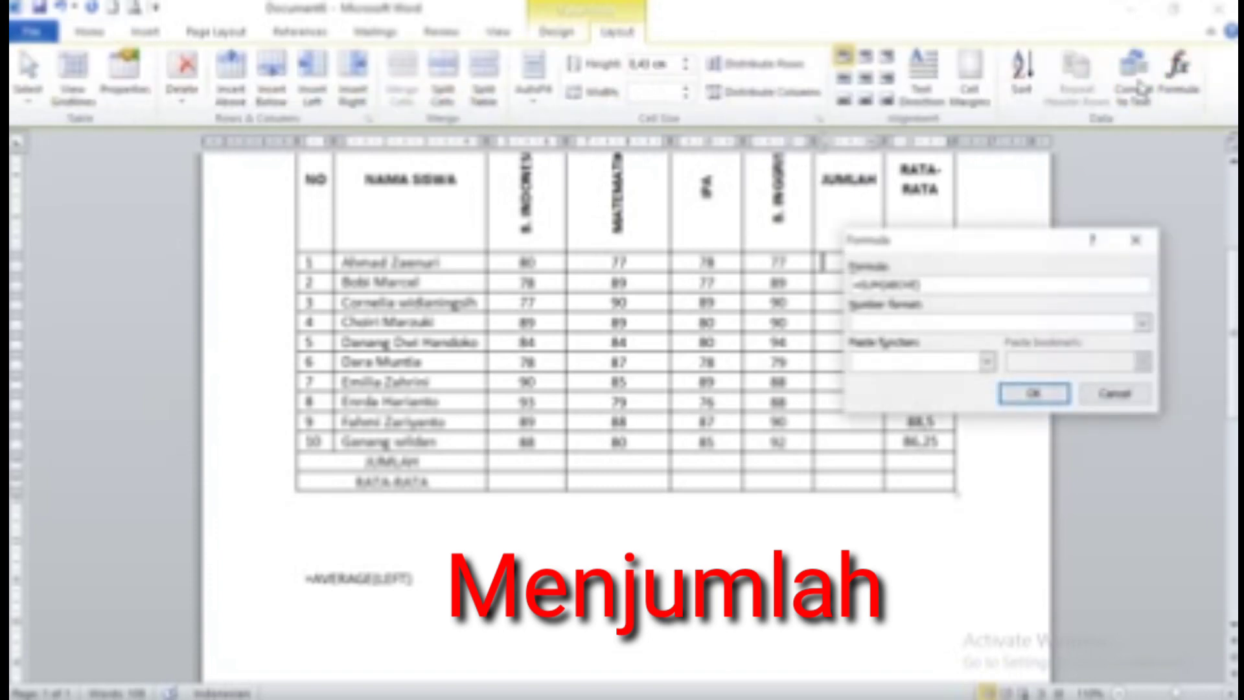
drag(978, 247, 967, 394)
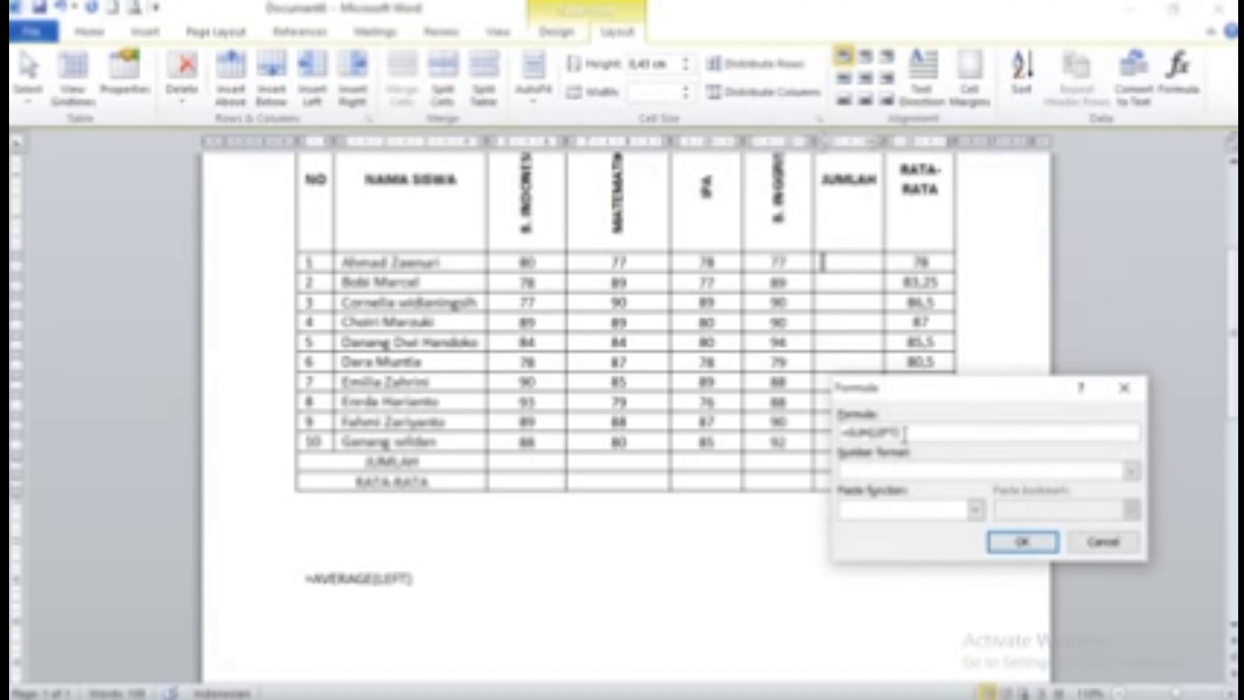
drag(905, 432, 841, 429)
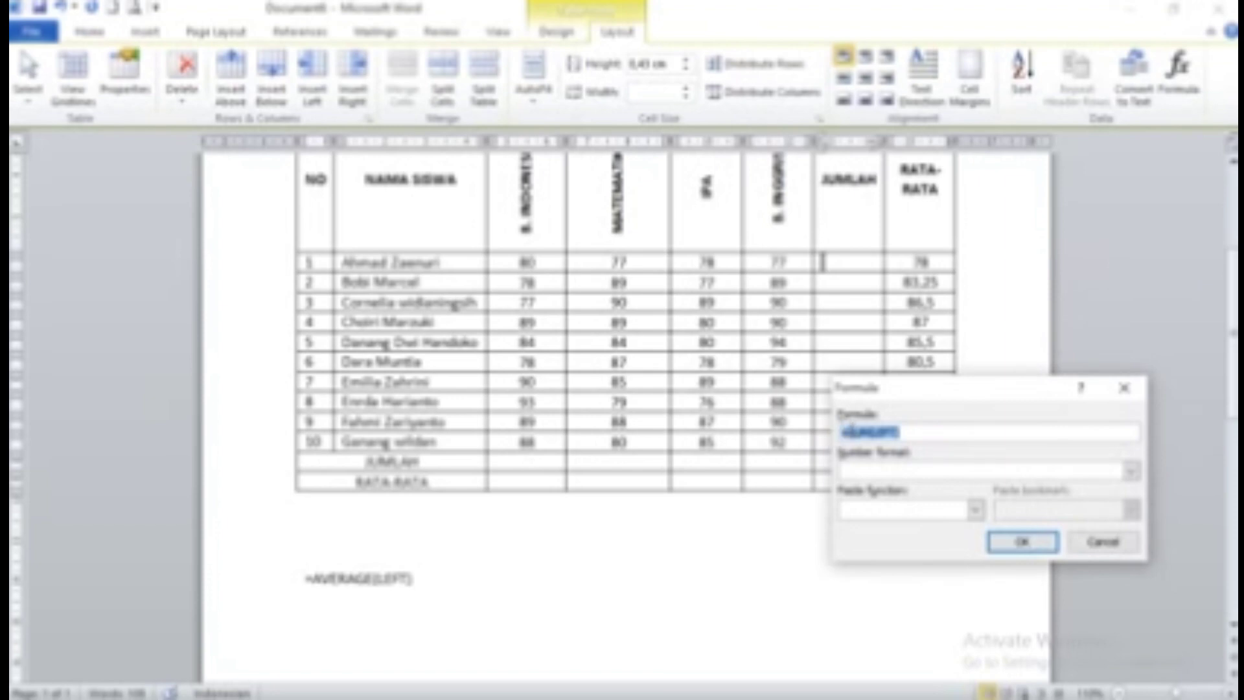
right_click(846, 430)
click(882, 468)
click(1023, 542)
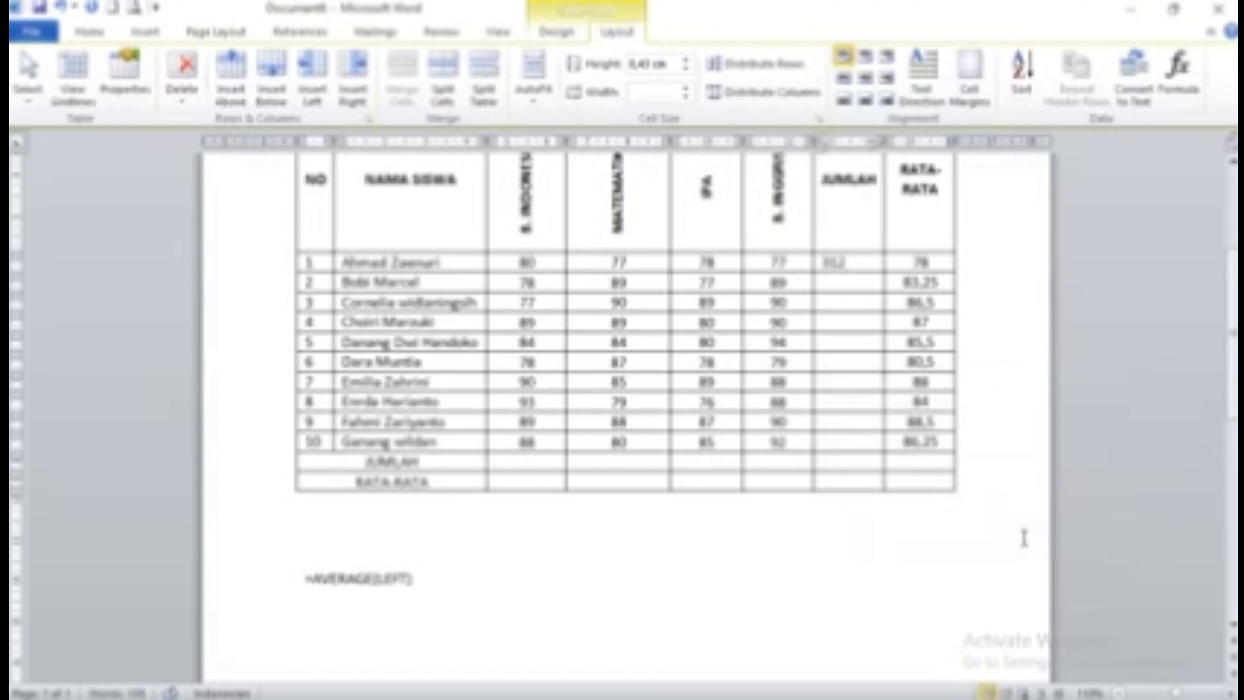
Enter =SUM(LEFT) totals in the JUMLAH cells of rows 2 and 3, row 3 giving 346
click(856, 280)
click(1169, 94)
drag(919, 430, 818, 428)
text(=SUM(LEFT))
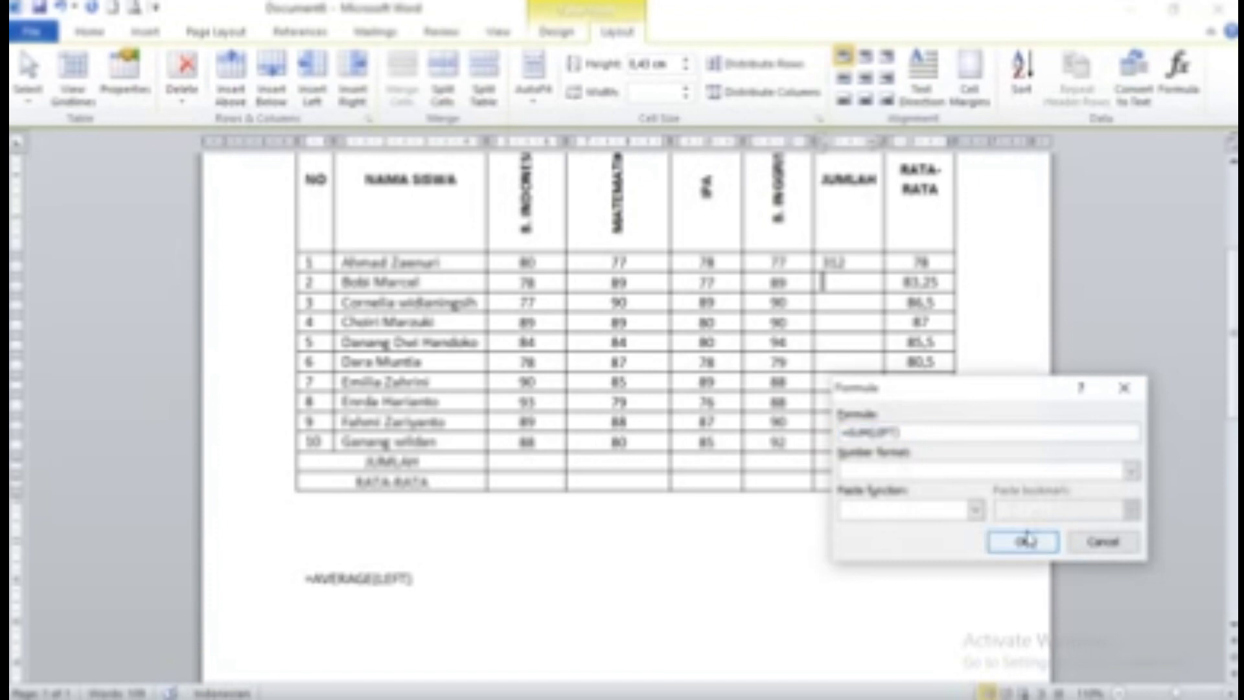
click(1023, 541)
click(866, 303)
click(1181, 76)
drag(938, 431, 840, 432)
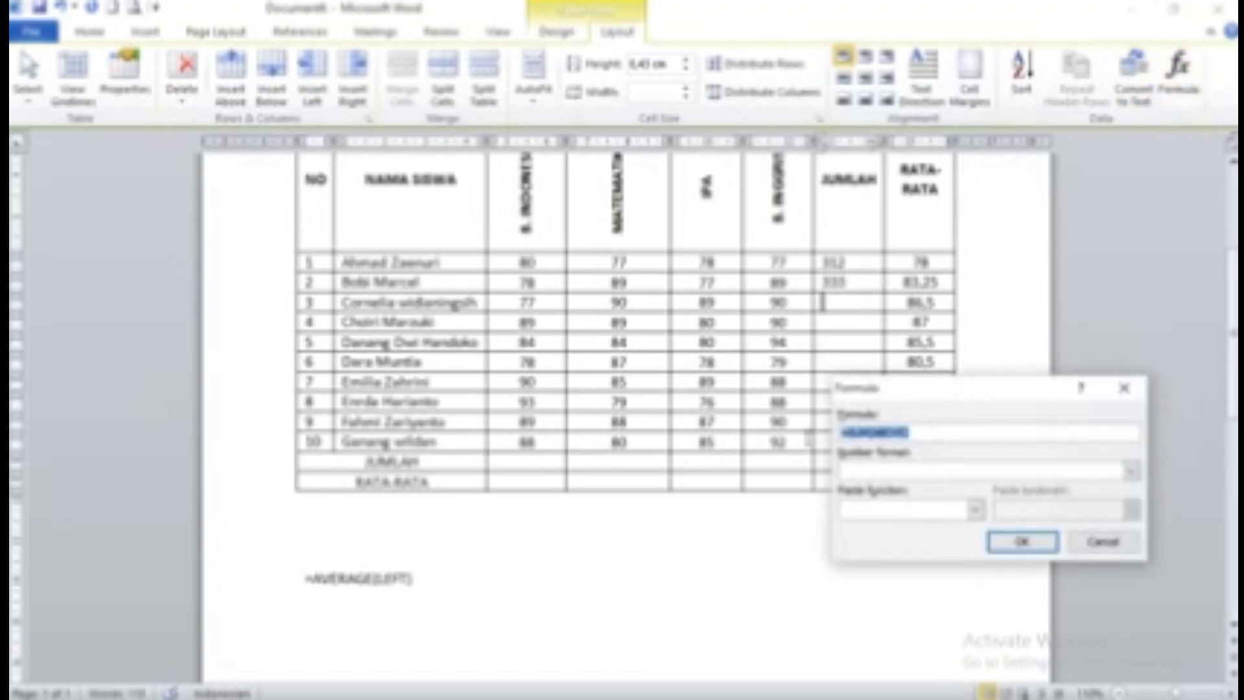
text(=SUM(LEFT))
click(1023, 542)
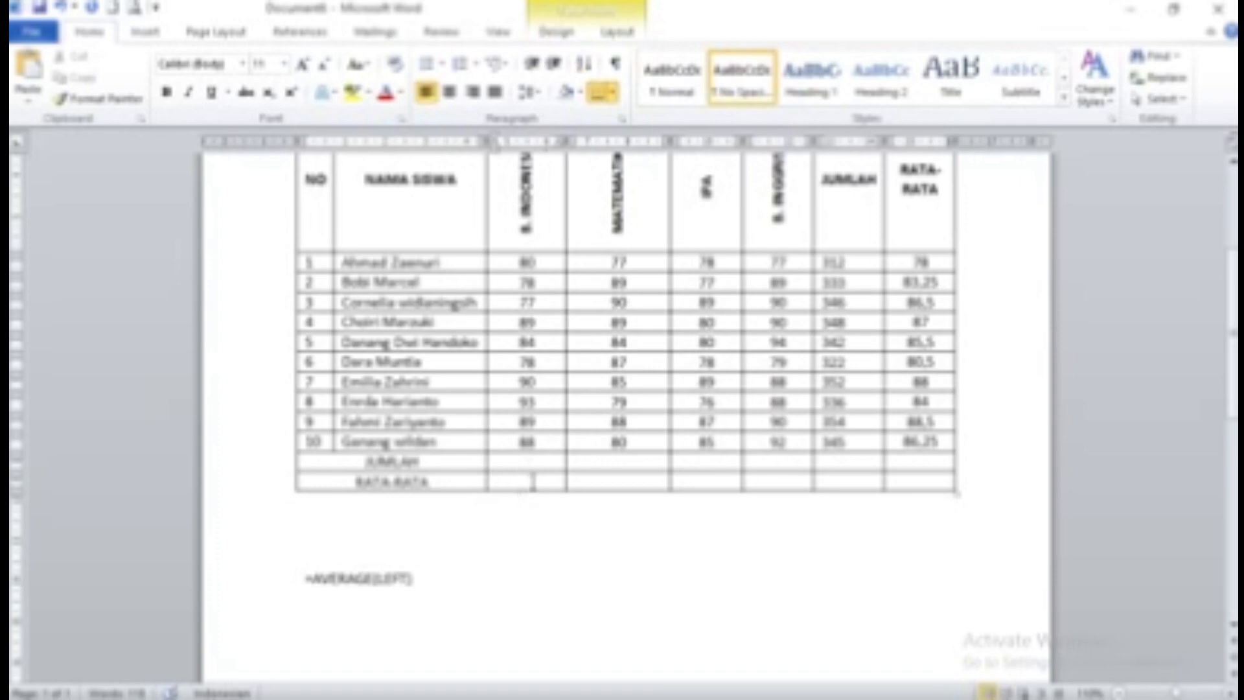
Compute the B. INDONESIA average with =AVERAGE(ABOVE), giving 76,91, and copy the formula
click(616, 35)
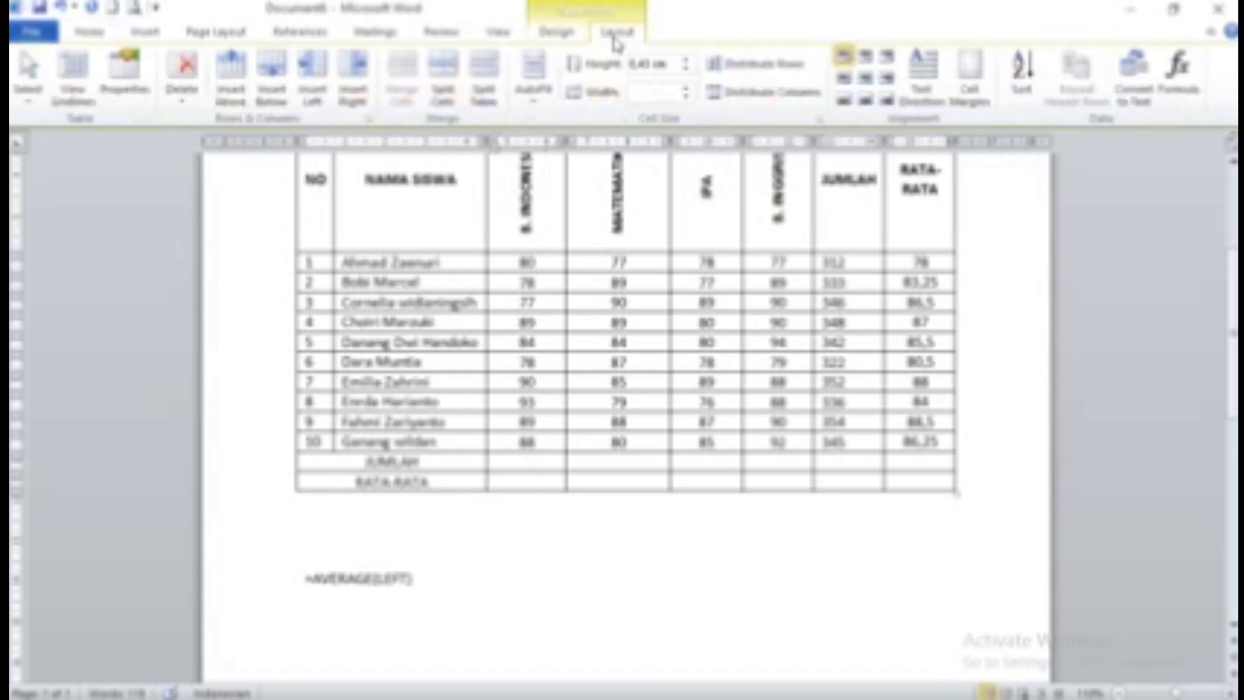
click(1178, 71)
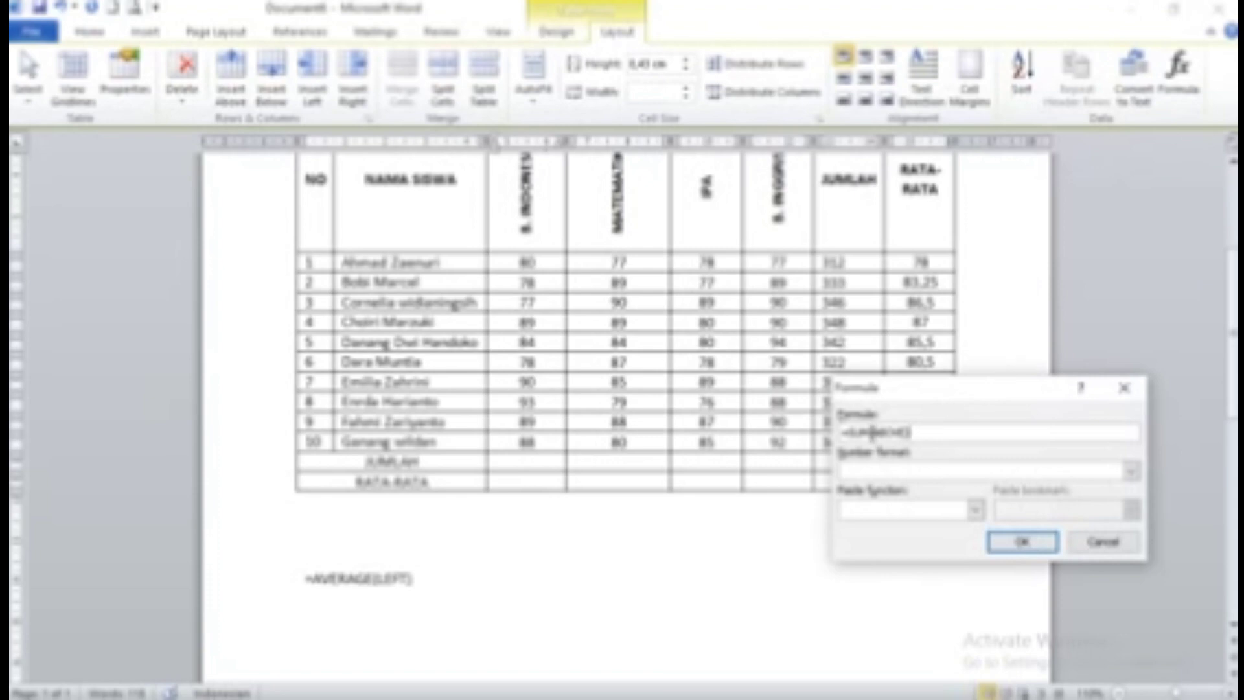
key(BackSpace)
key(BackSpace)
key(BackSpace)
text(AVERAGE)
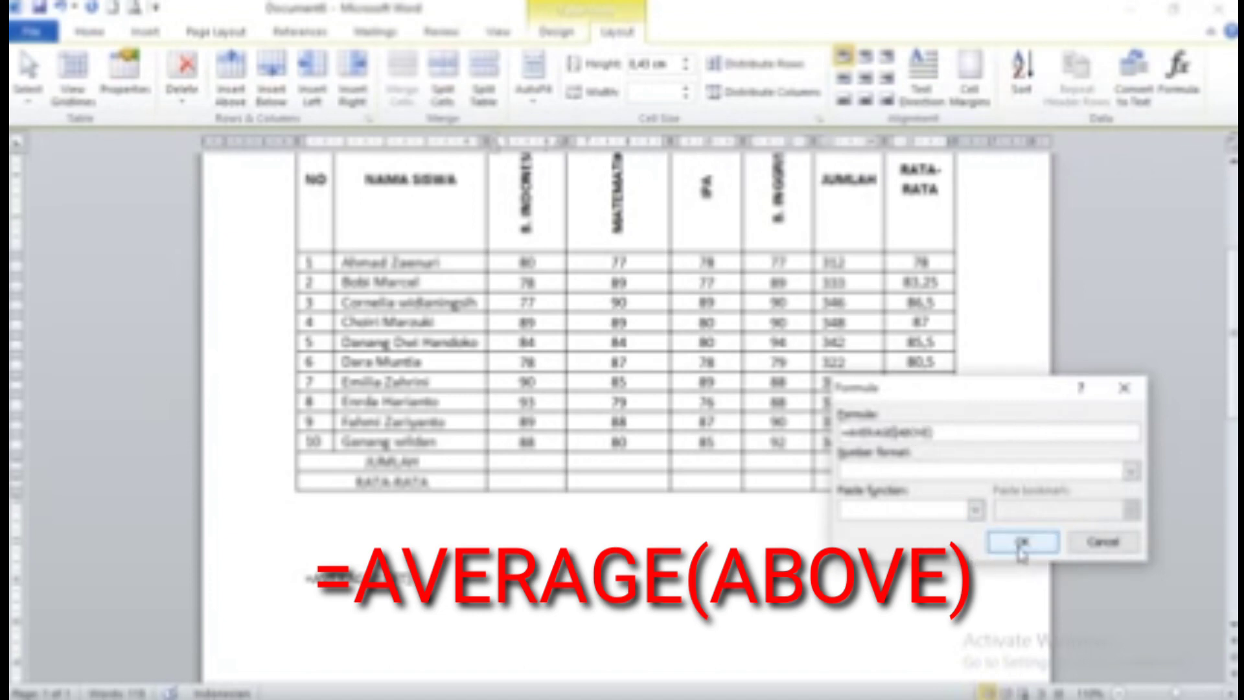
drag(955, 433, 841, 433)
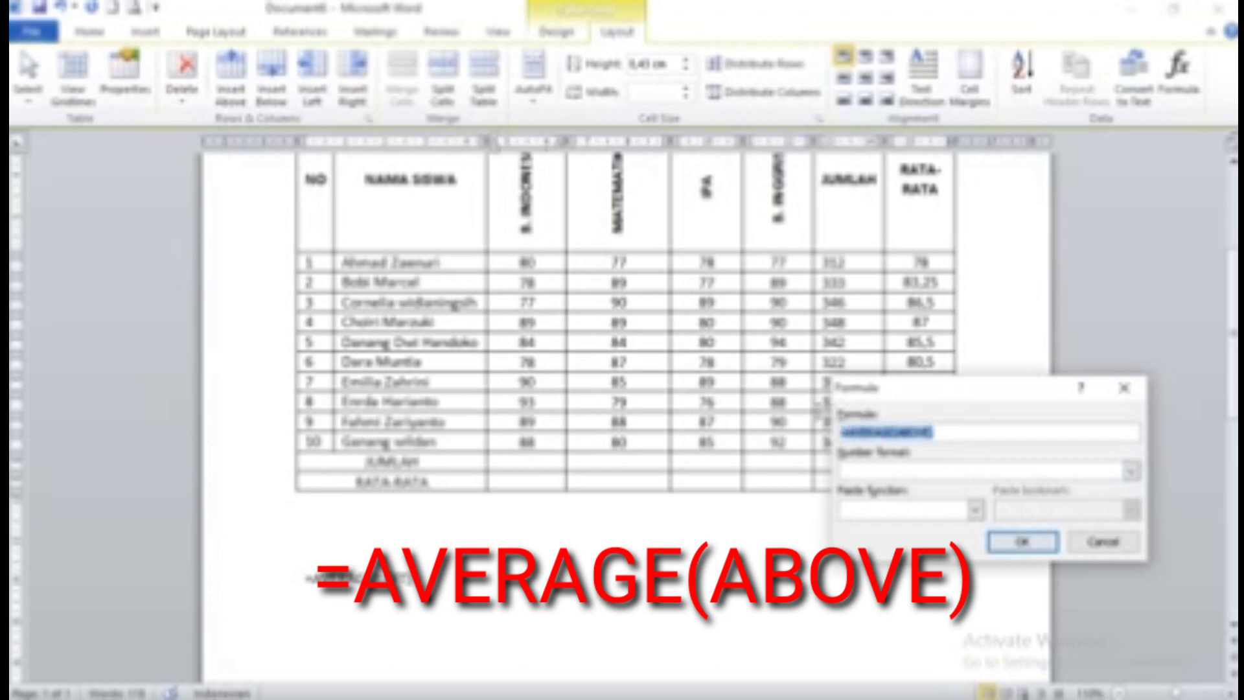
right_click(870, 436)
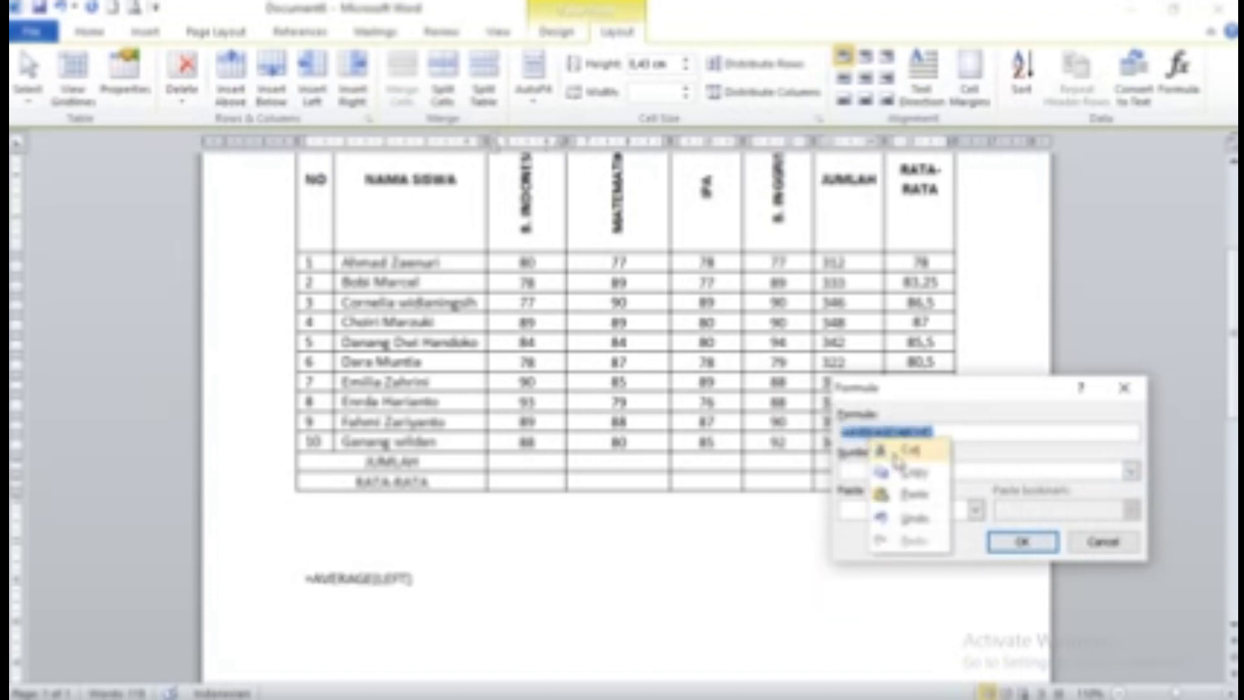
click(907, 477)
click(1019, 542)
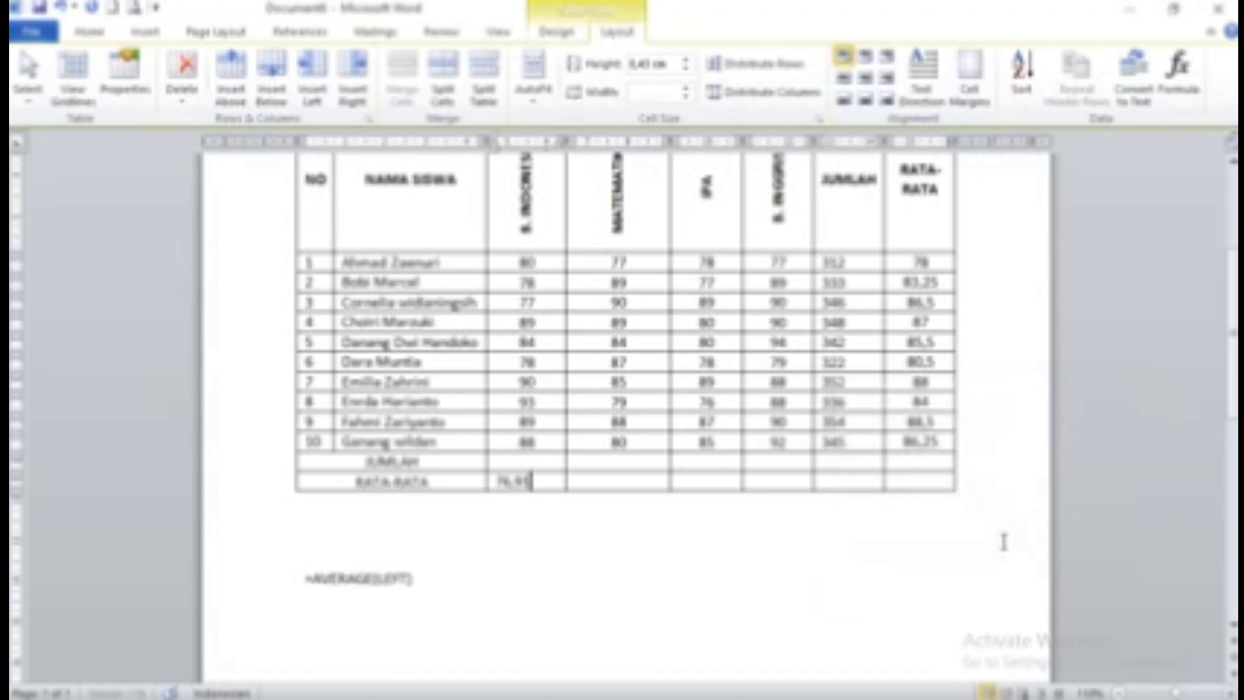
Paste the AVERAGE formula for MATEMATIKA (77,09) and IPA (74,45)
click(595, 480)
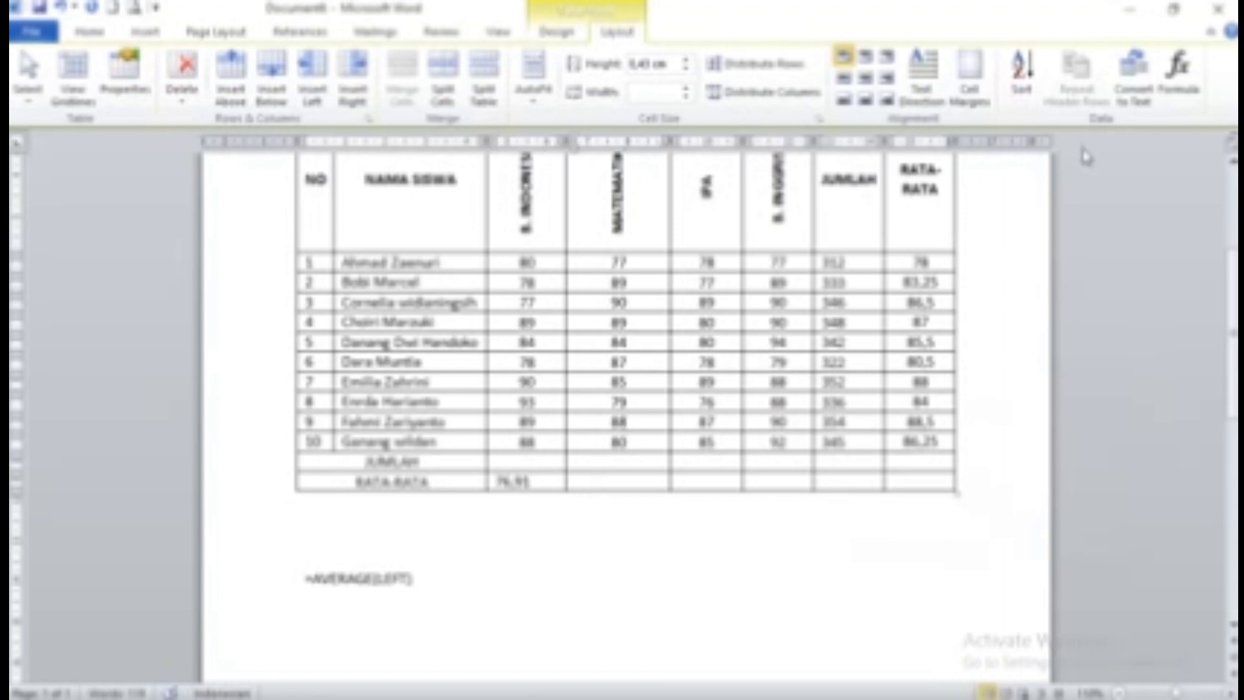
click(1178, 72)
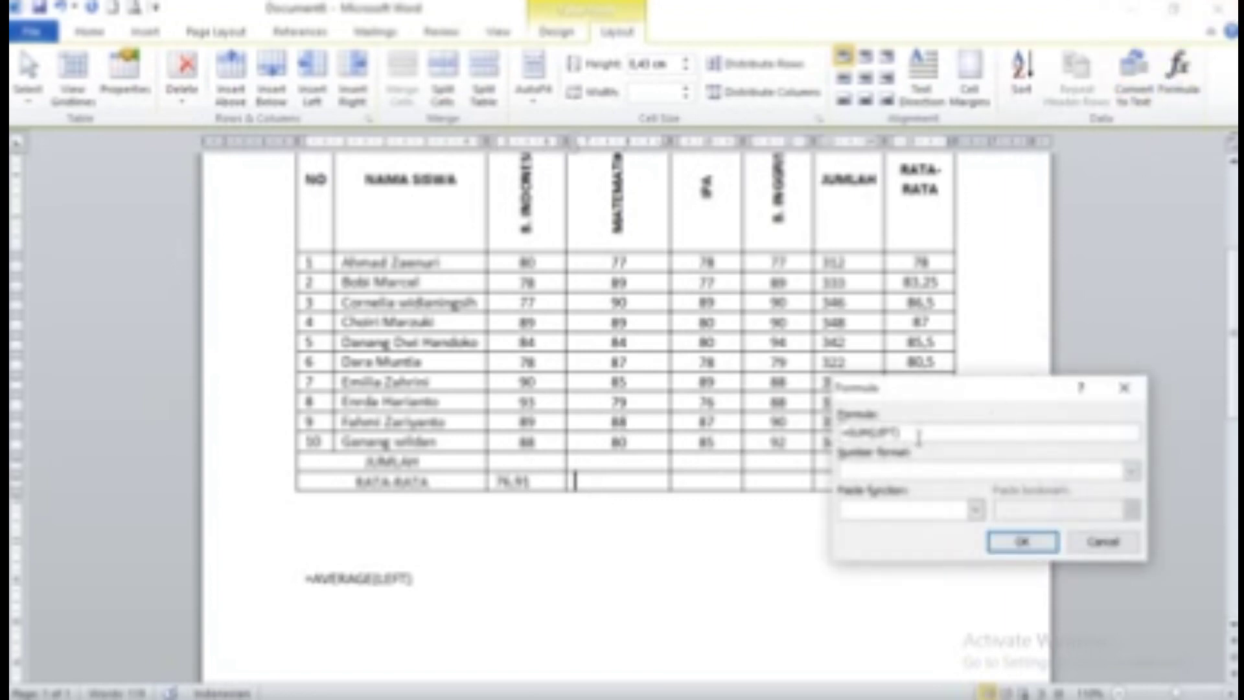
key(ctrl+v)
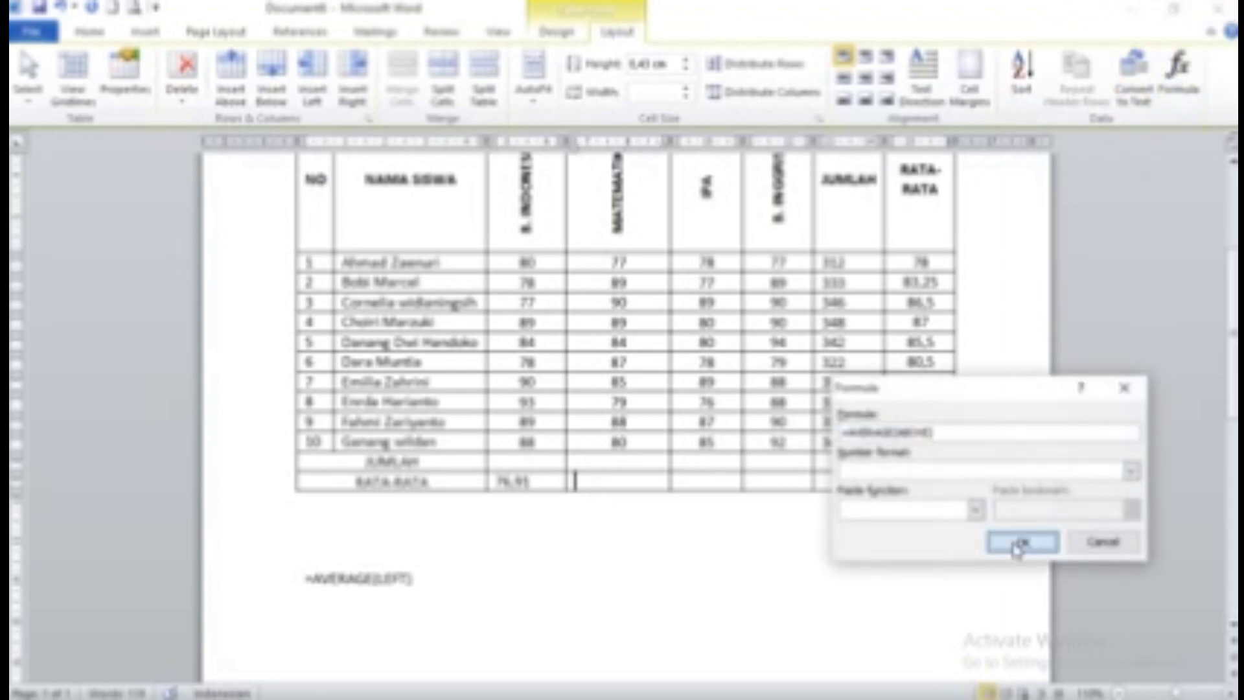
click(1019, 542)
click(713, 483)
click(1178, 71)
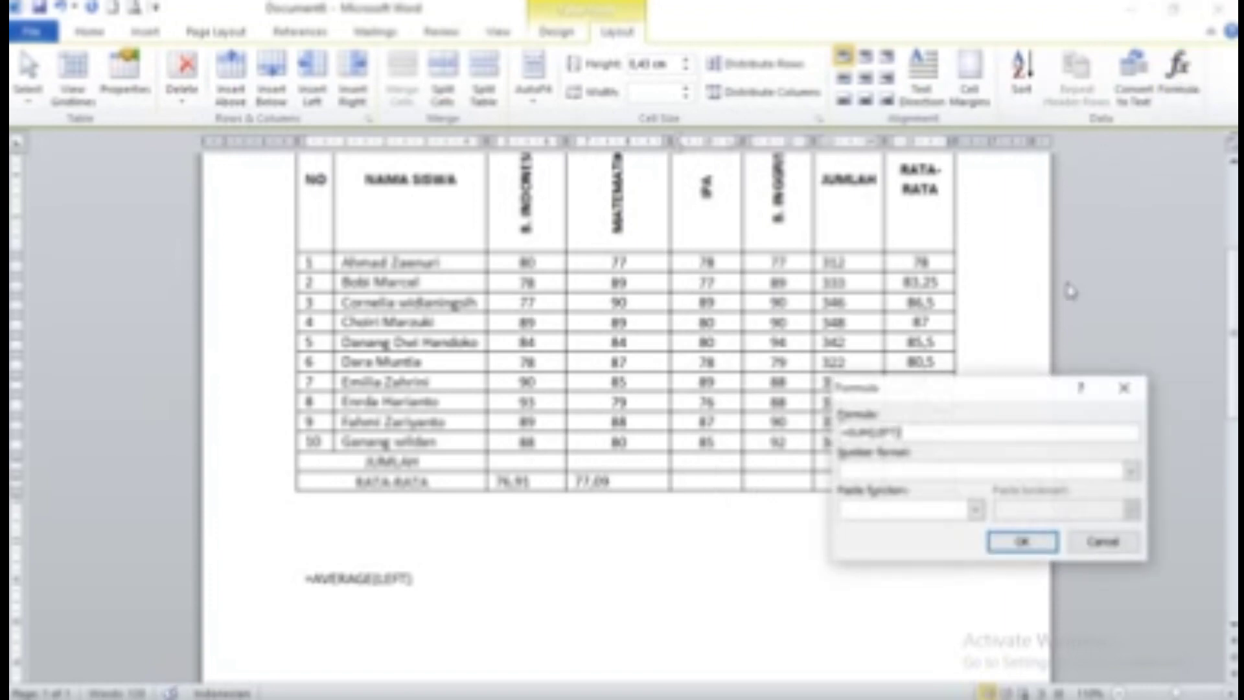
drag(913, 434, 797, 418)
key(ctrl+v)
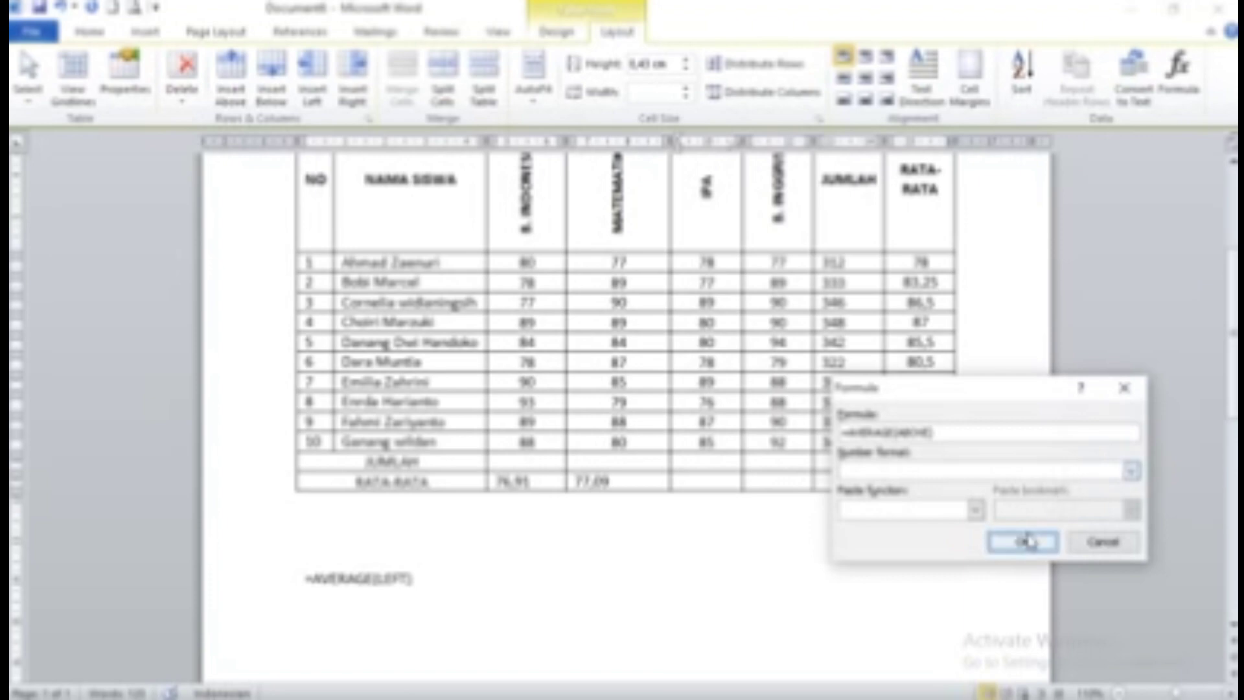
click(1027, 541)
Paste the same AVERAGE formula into the B. INGGRIS average cell
click(792, 482)
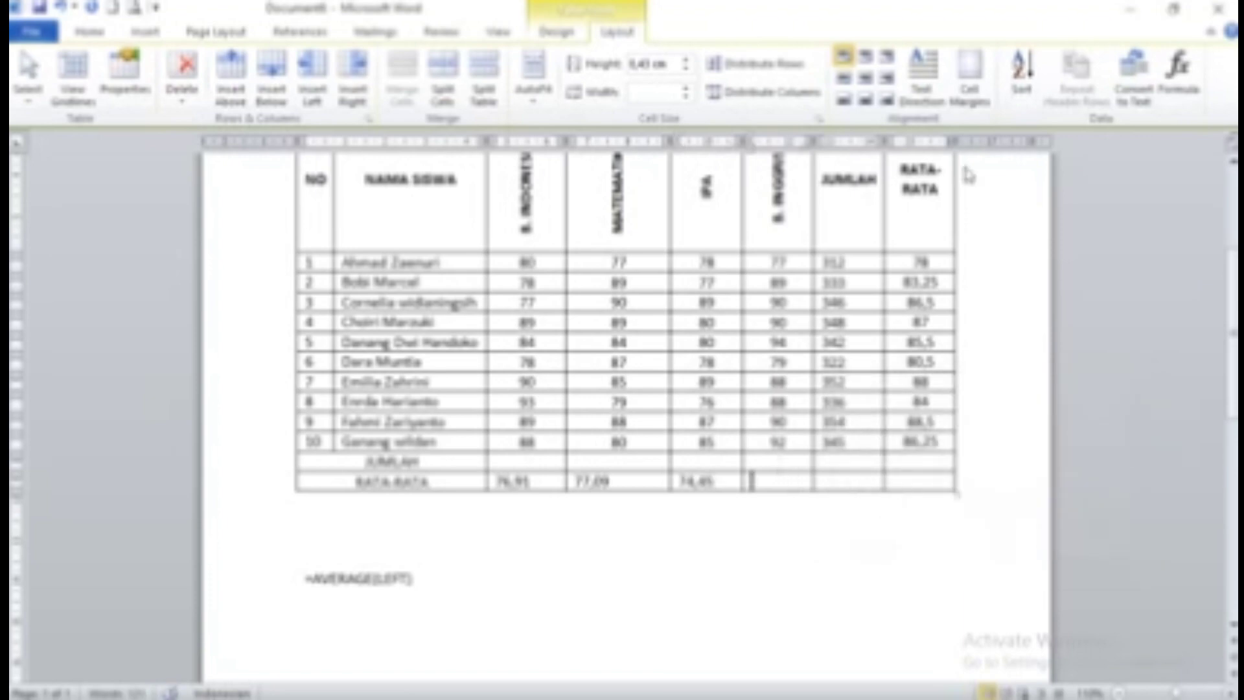
click(1176, 94)
drag(920, 433, 820, 431)
key(ctrl+v)
click(1027, 543)
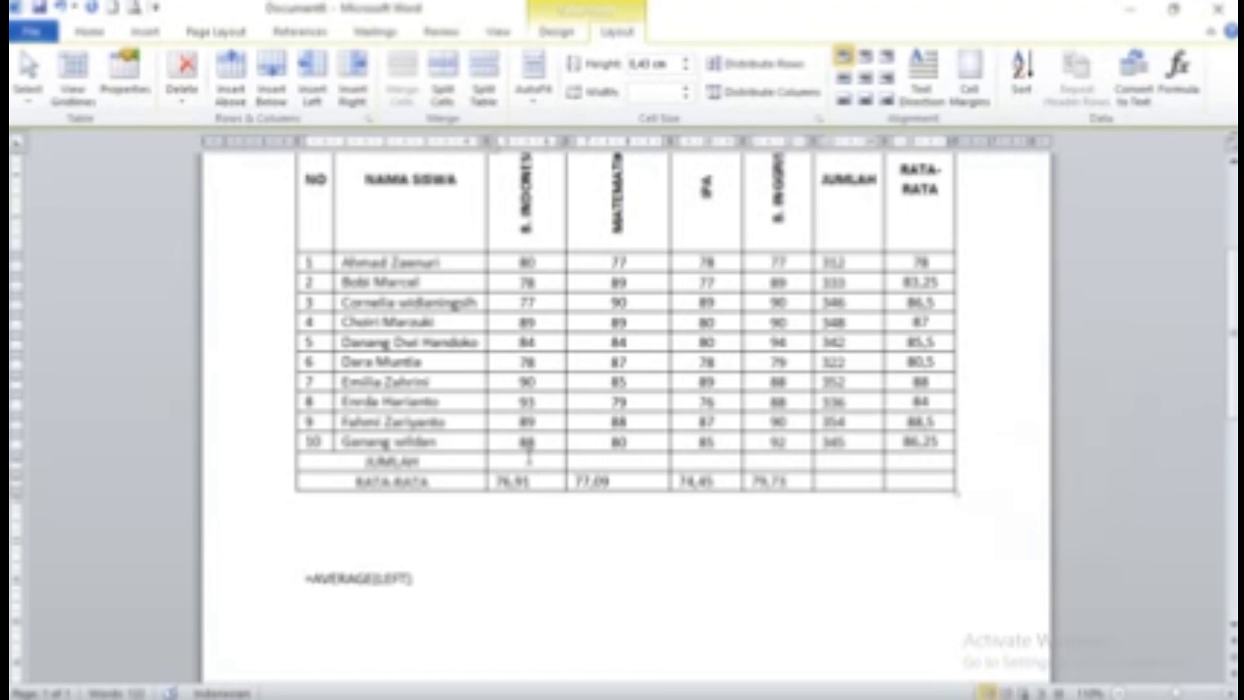
Insert =SUM(ABOVE) totals: B. INDONESIA 846, MATEMATIKA 848, IPA 819, B. INGGRIS 877
click(1178, 70)
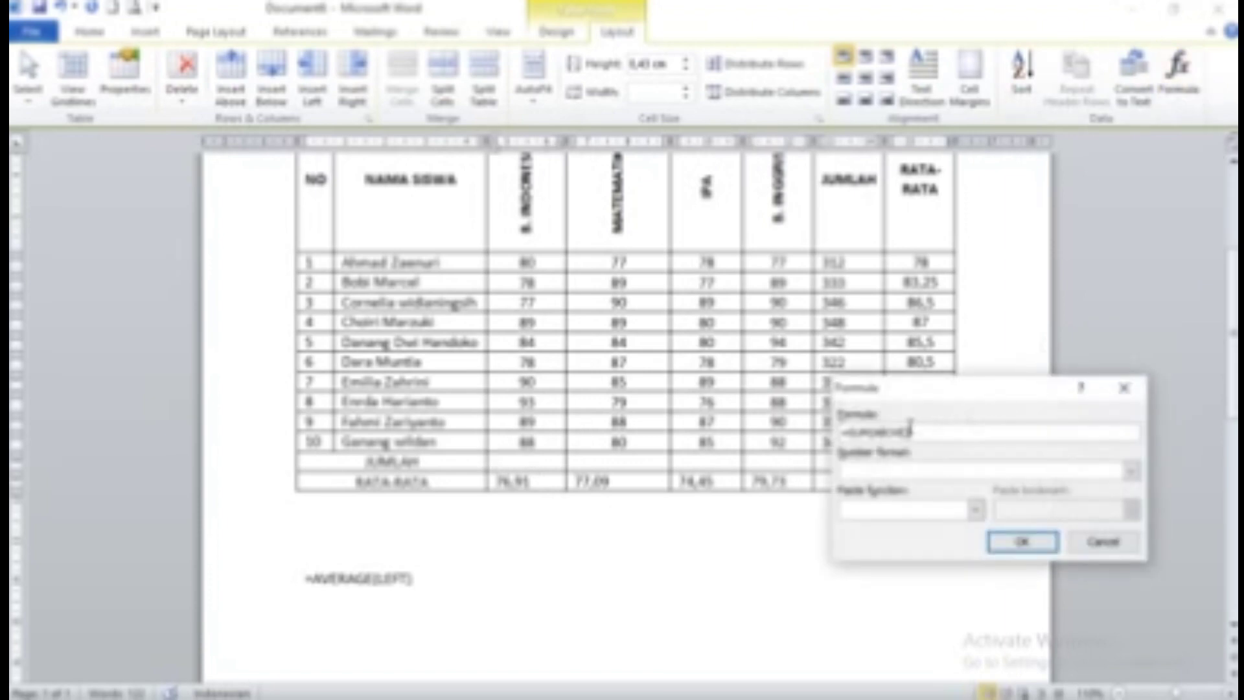
click(1014, 542)
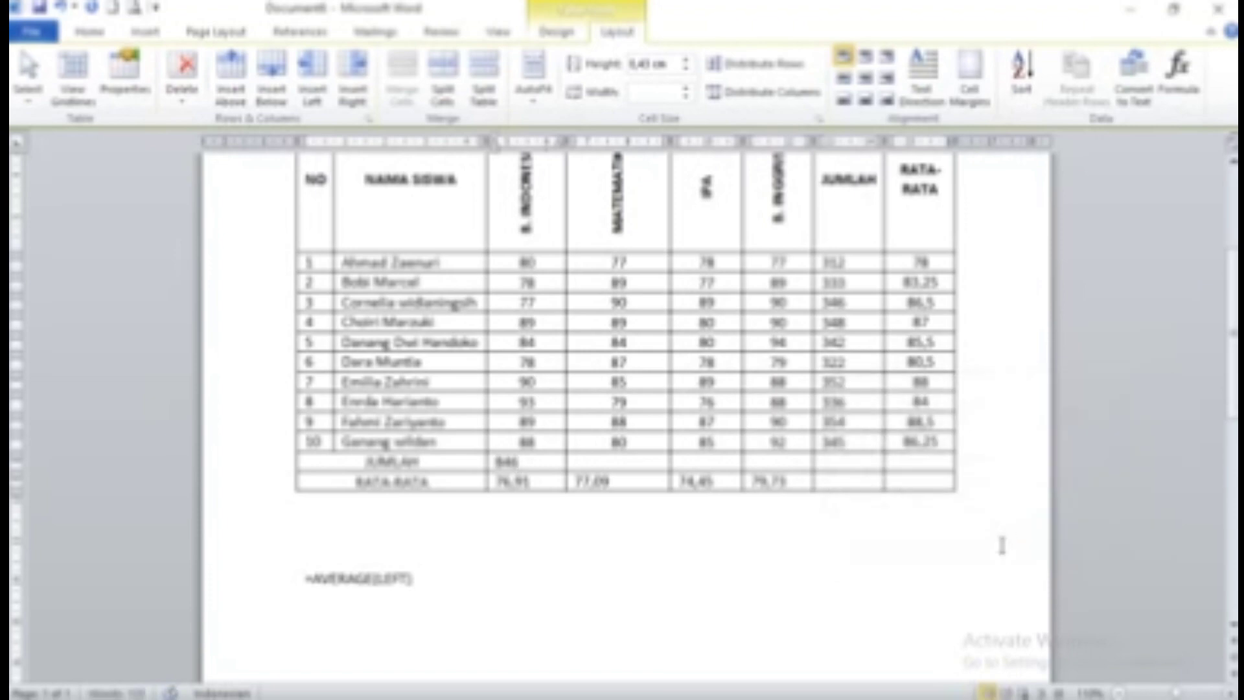
click(650, 467)
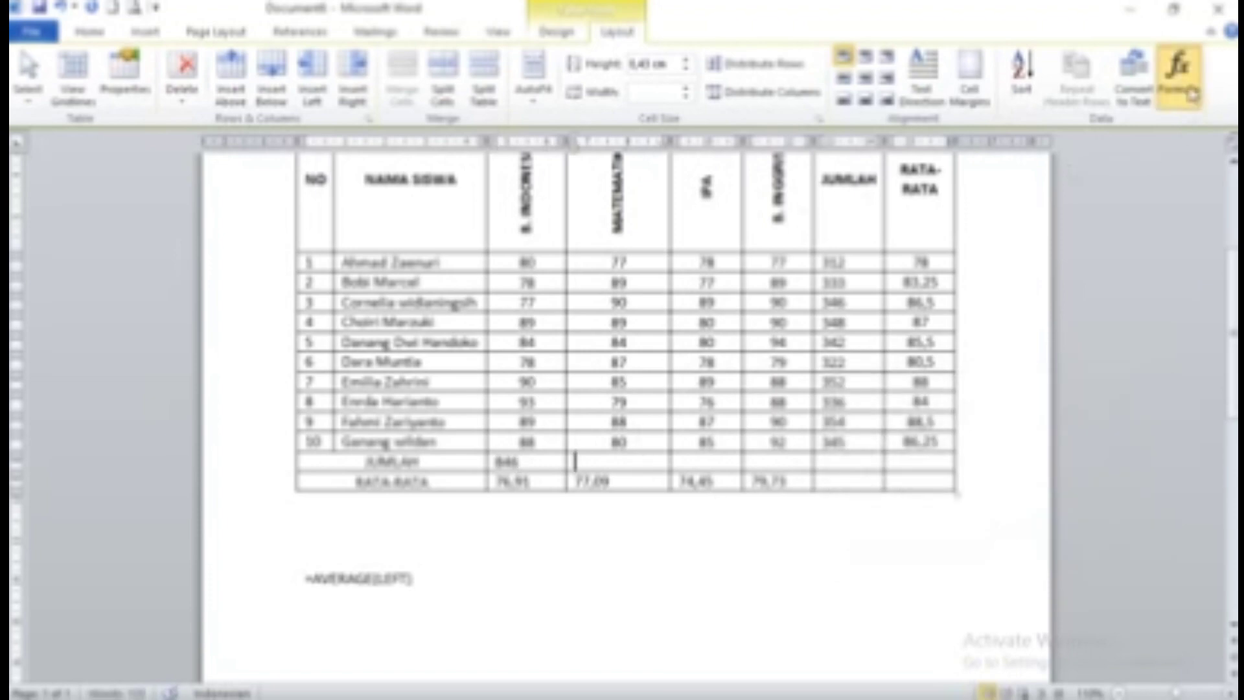
click(1178, 70)
click(1019, 543)
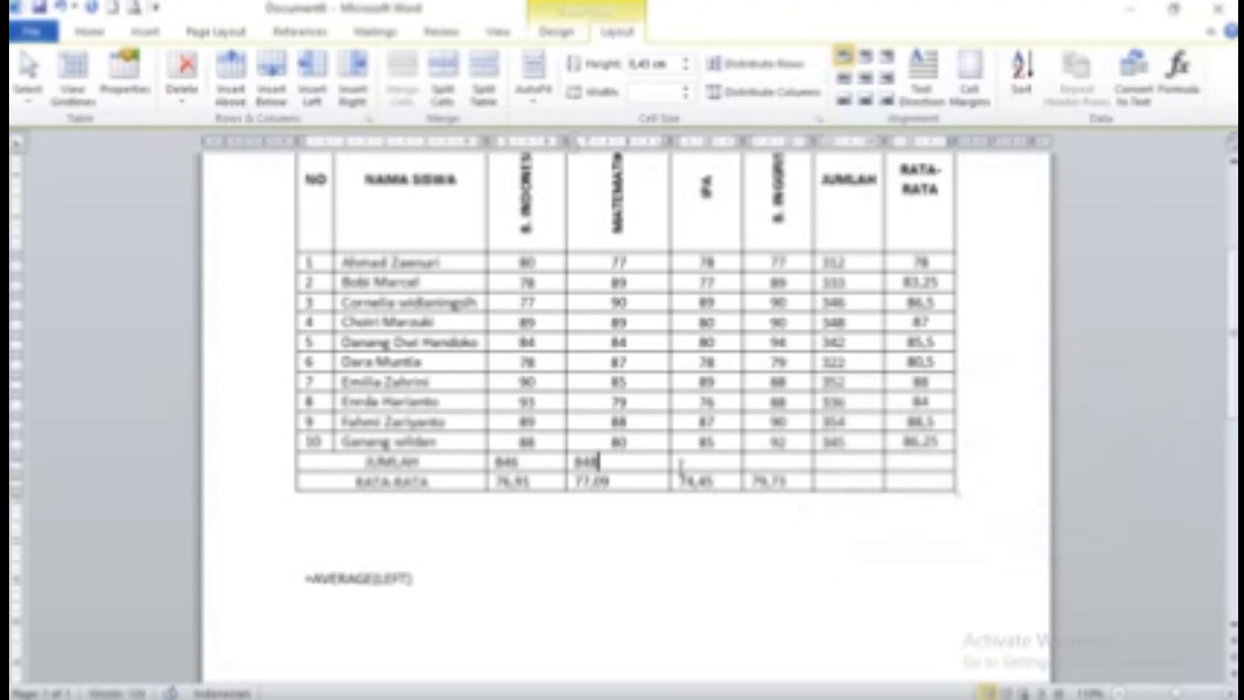
click(681, 461)
click(1178, 75)
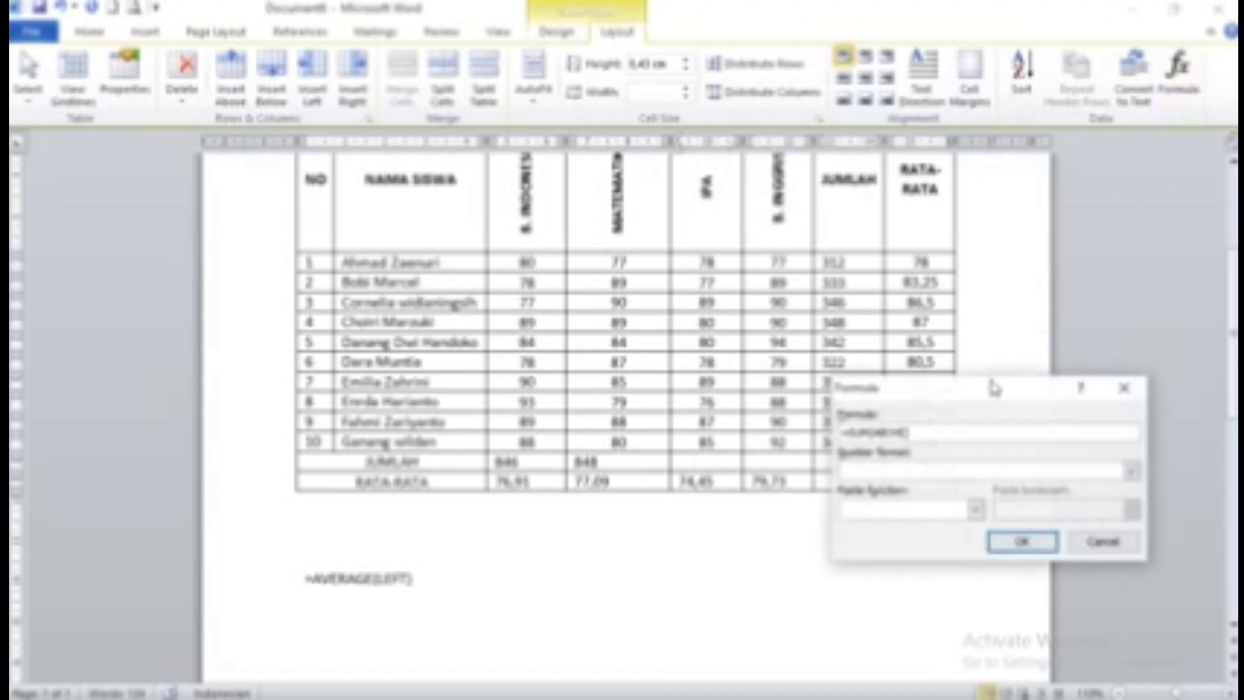
click(1030, 541)
click(794, 461)
click(1178, 74)
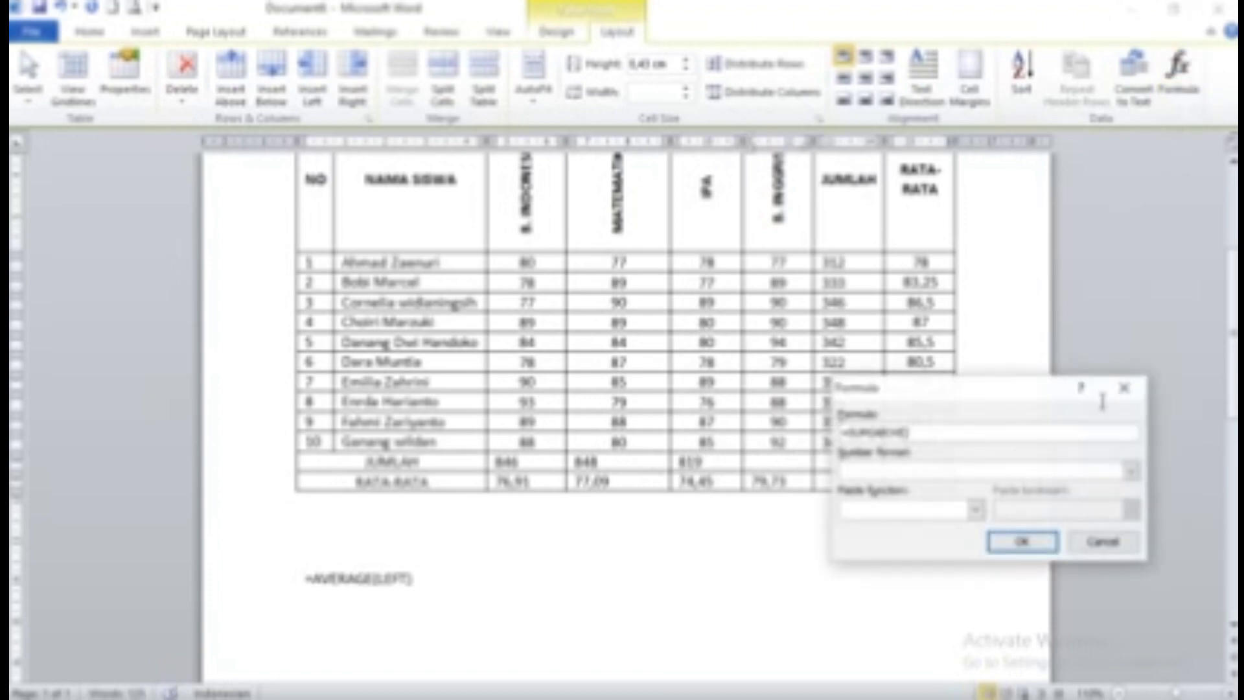
click(1033, 544)
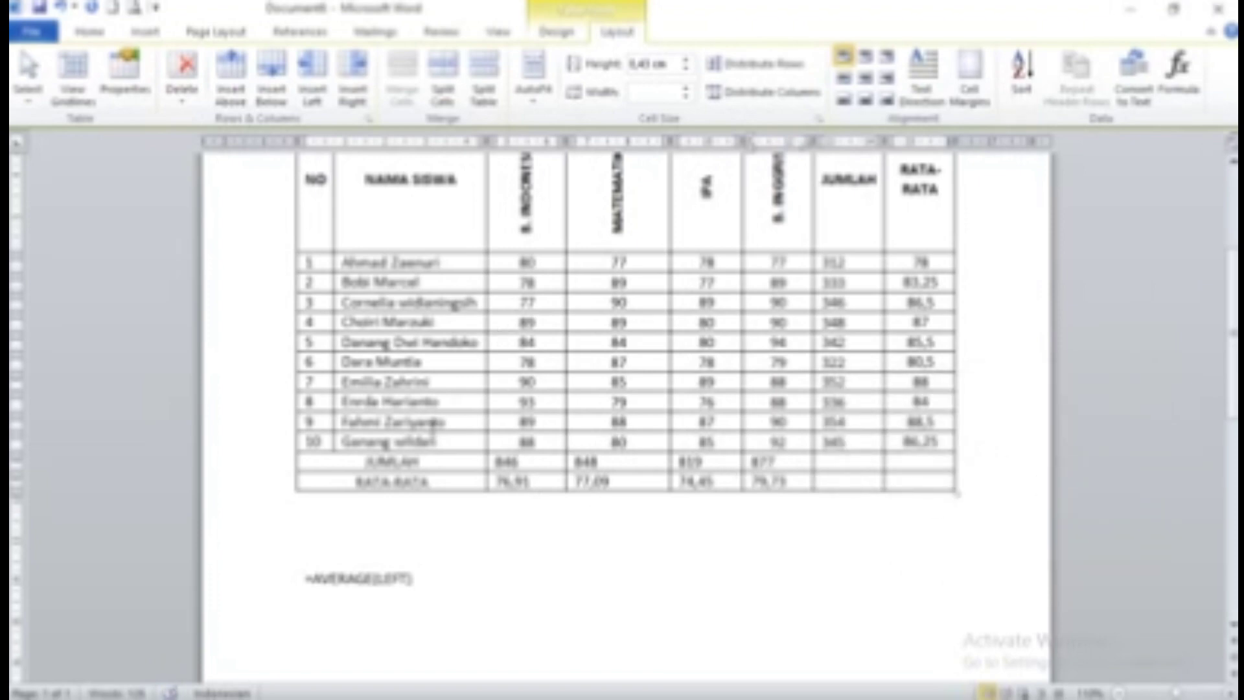
Centre every student's JUMLAH and RATA-RATA values and the bottom-row subject totals and averages
scroll(725, 264, up, 3)
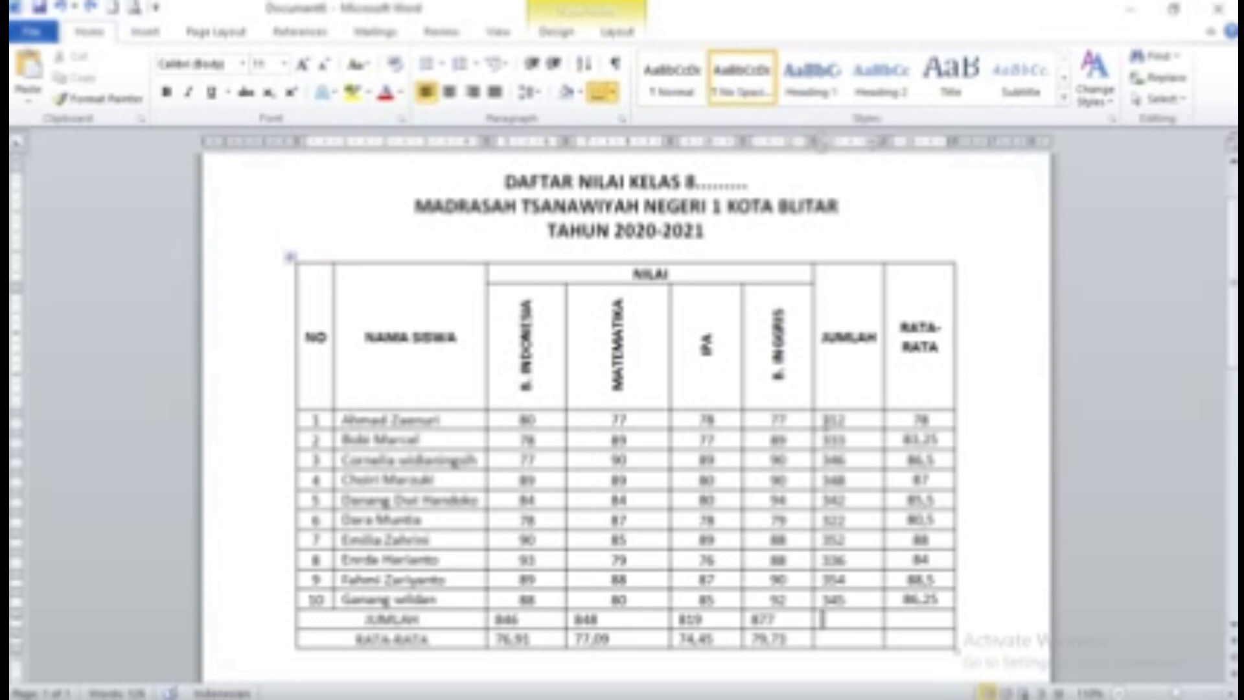
drag(821, 420, 933, 600)
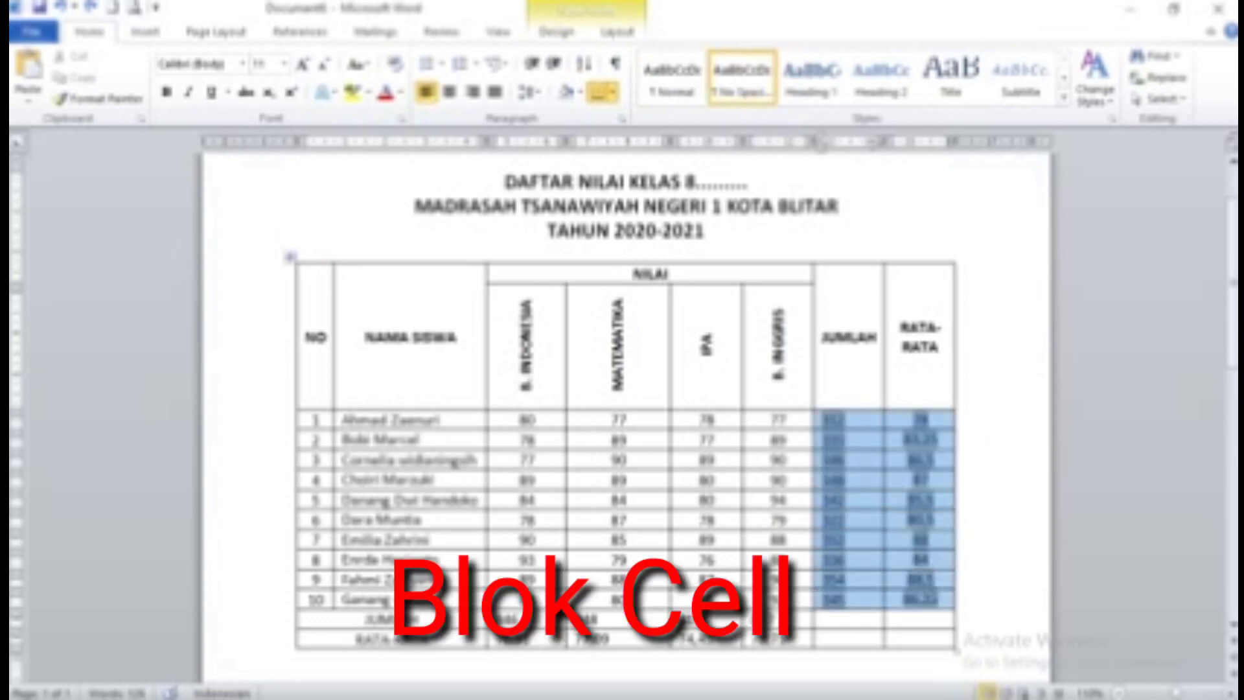
click(449, 91)
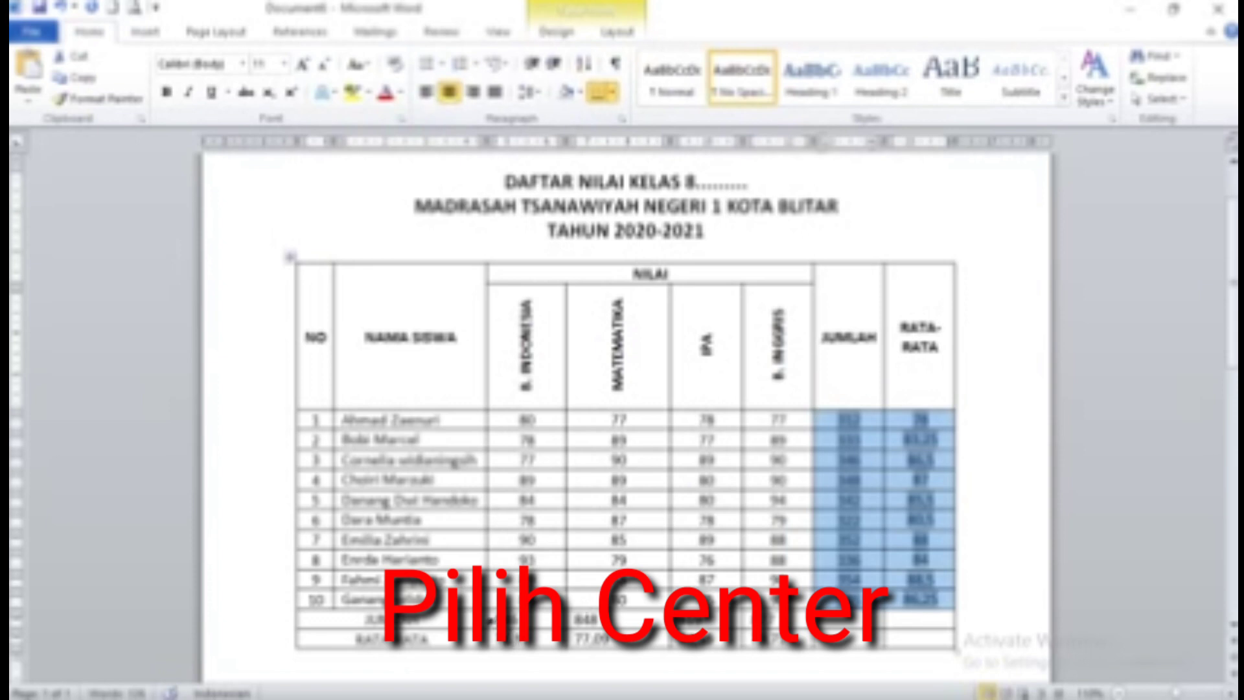
drag(499, 619, 778, 640)
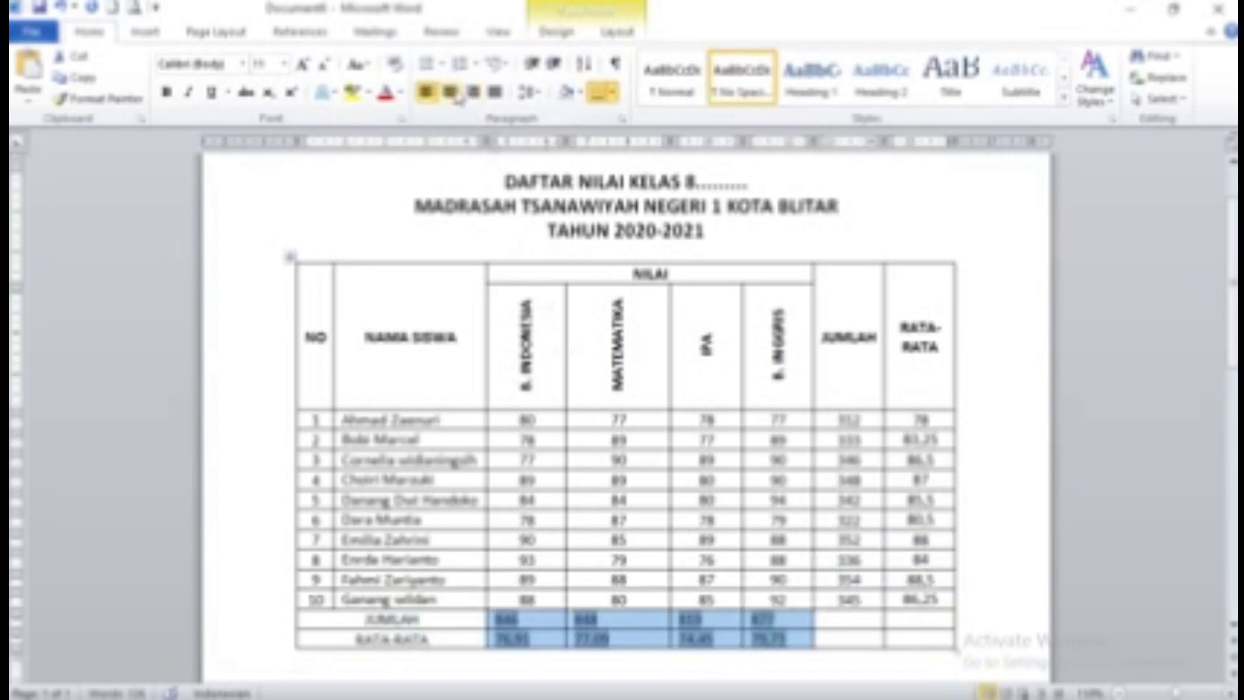
click(454, 94)
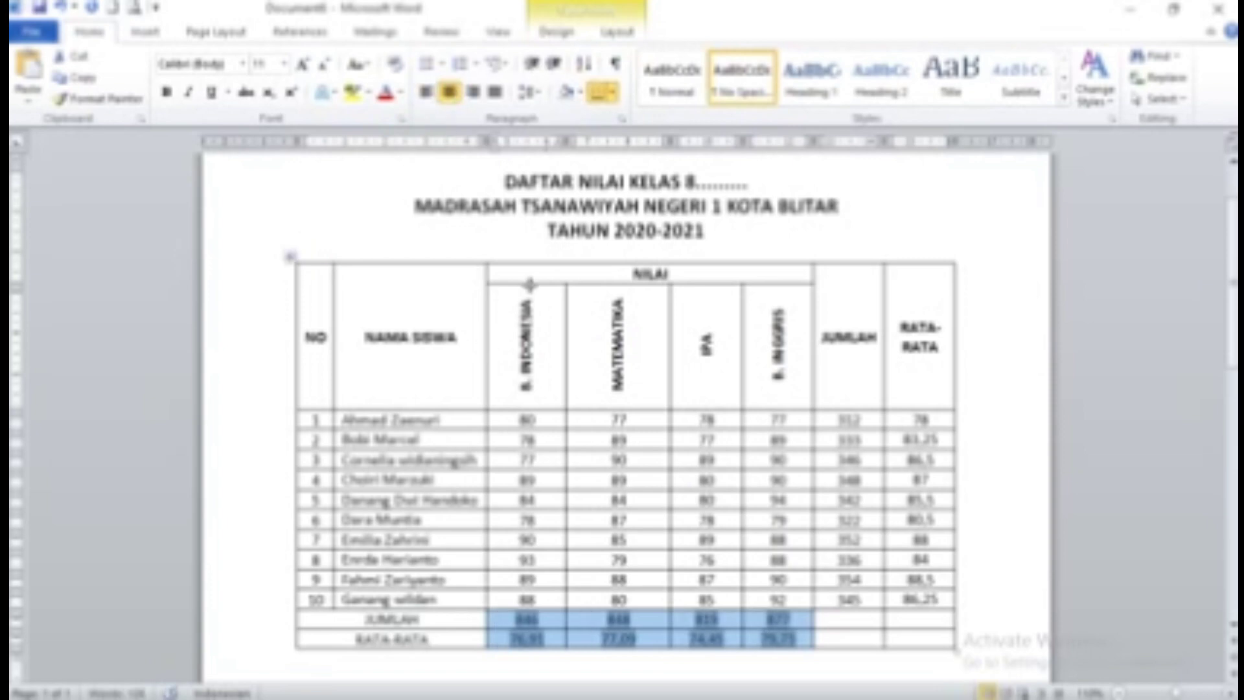
Select the header cells through RATA-RATA and bring up the table Design shading commands
drag(322, 310, 827, 321)
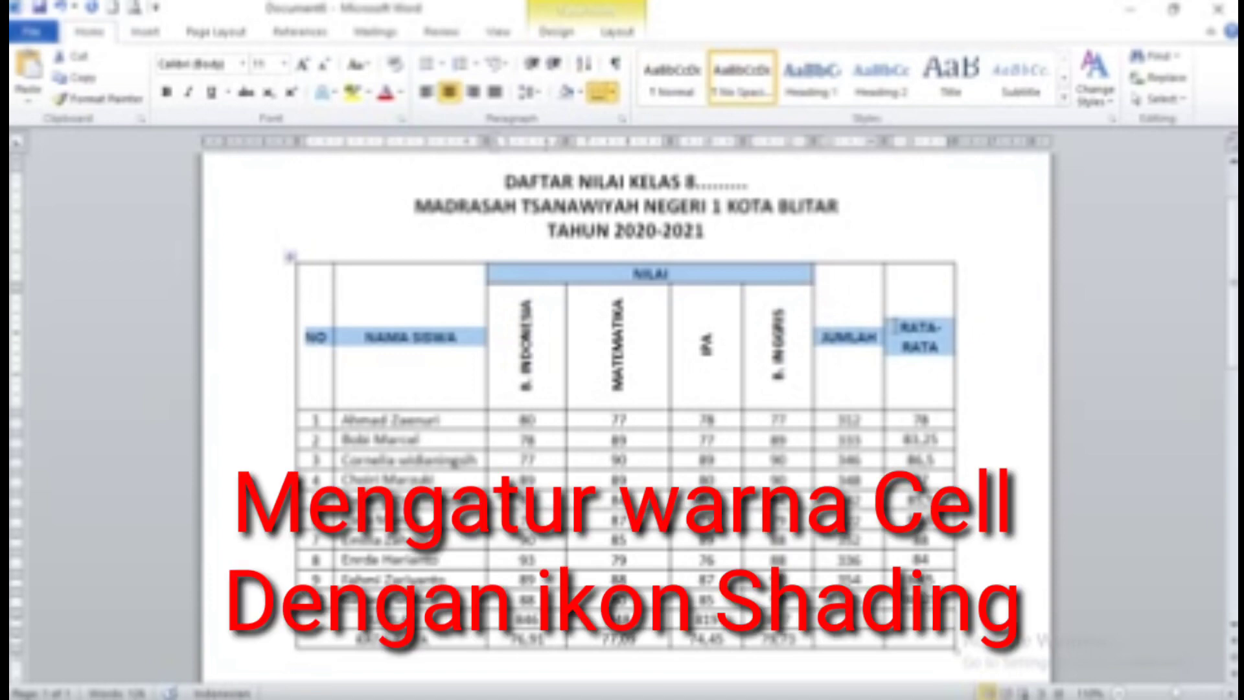
click(887, 333)
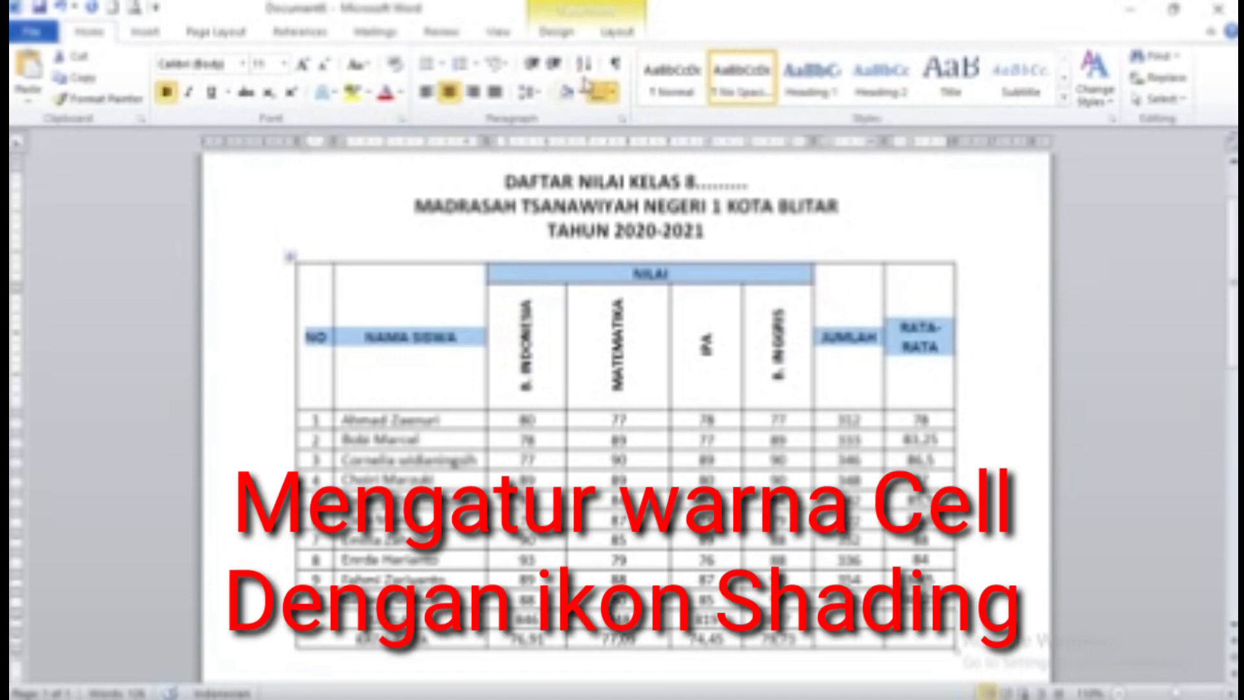
click(575, 36)
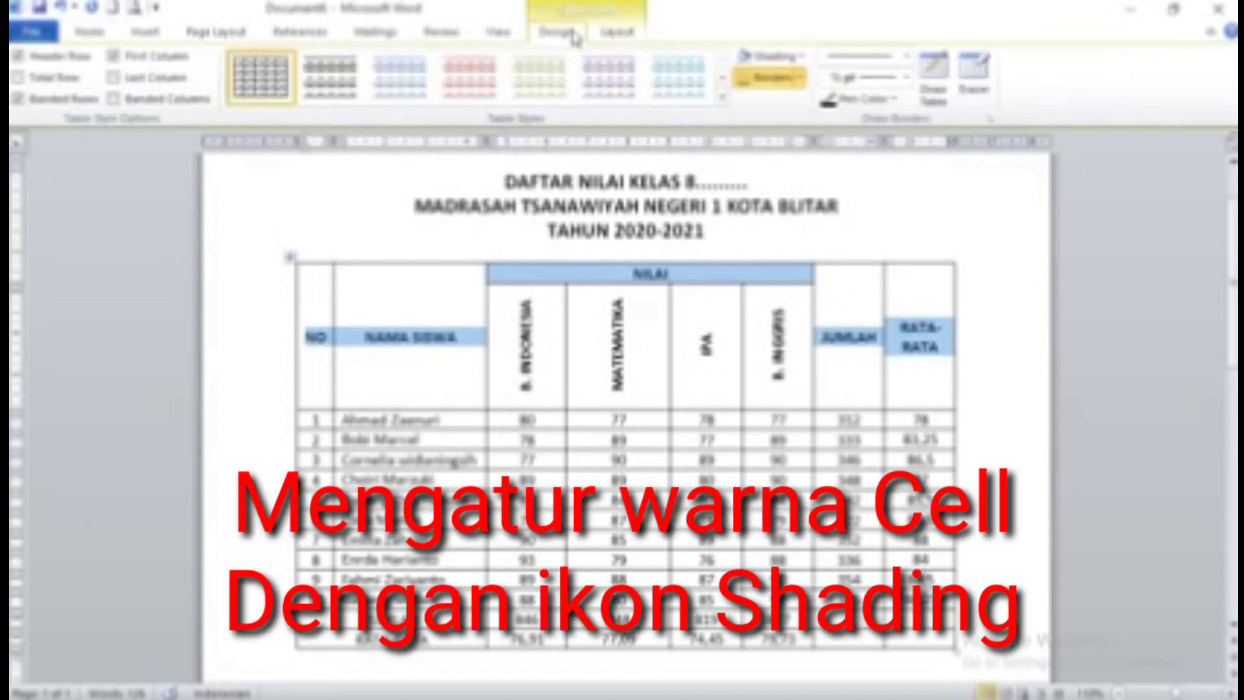